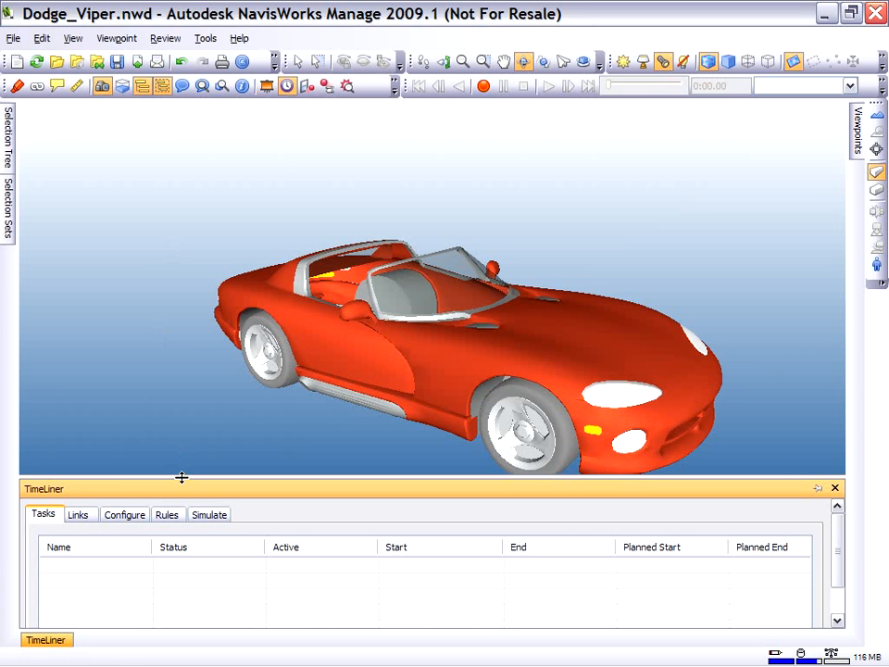
Pin the TimeLiner window open and enlarge it to show more of the task list.
click(816, 488)
drag(426, 487, 428, 472)
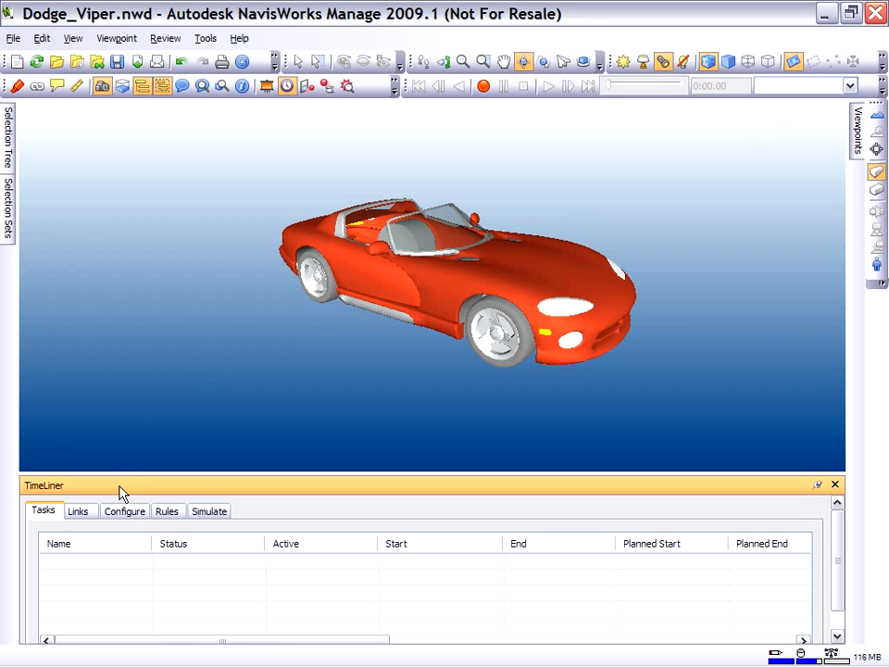
drag(120, 474, 117, 440)
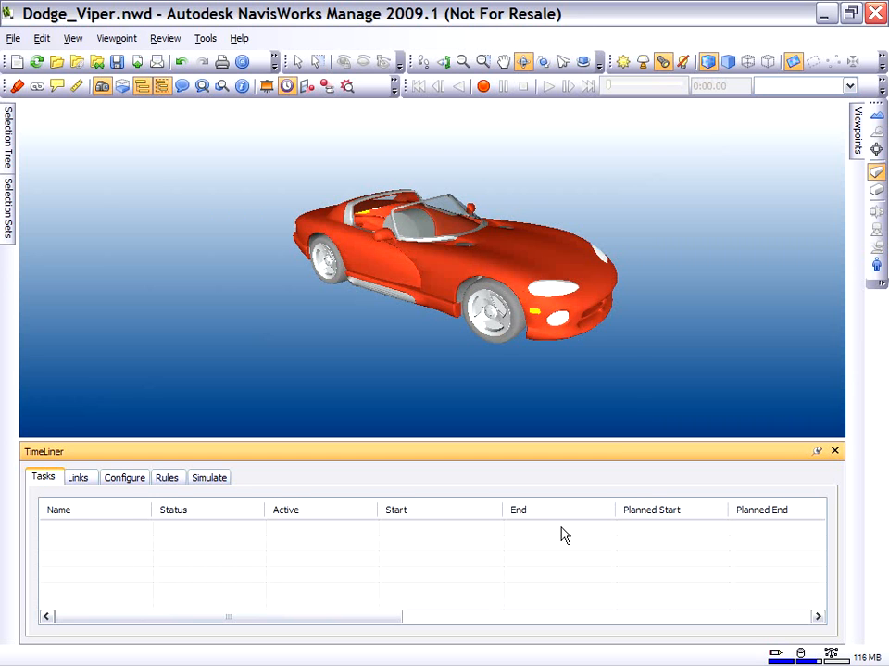
Review TimeLiner's Links, Configure, Rules and Simulate pages, including the task types and appearance definitions.
click(80, 480)
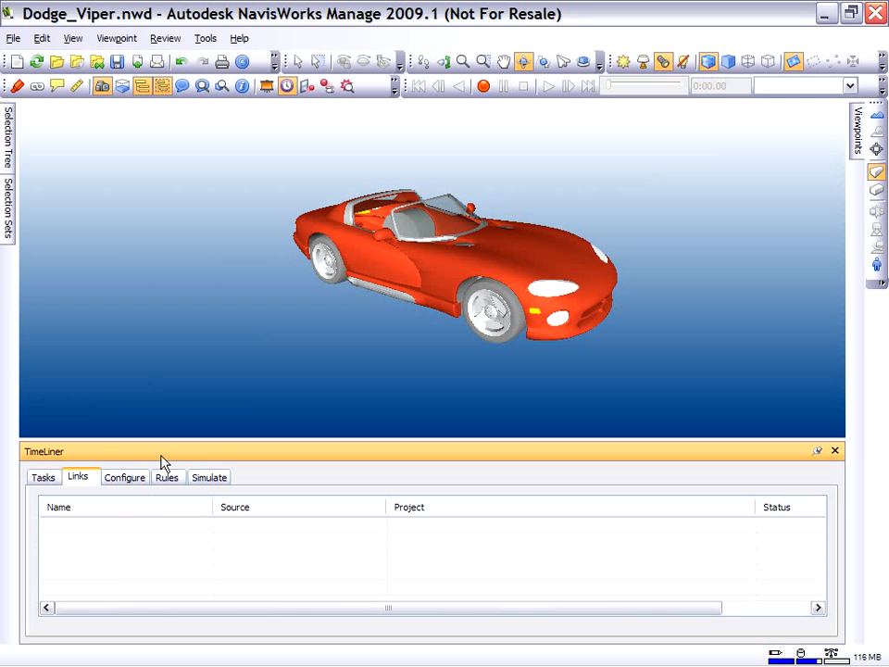
click(134, 477)
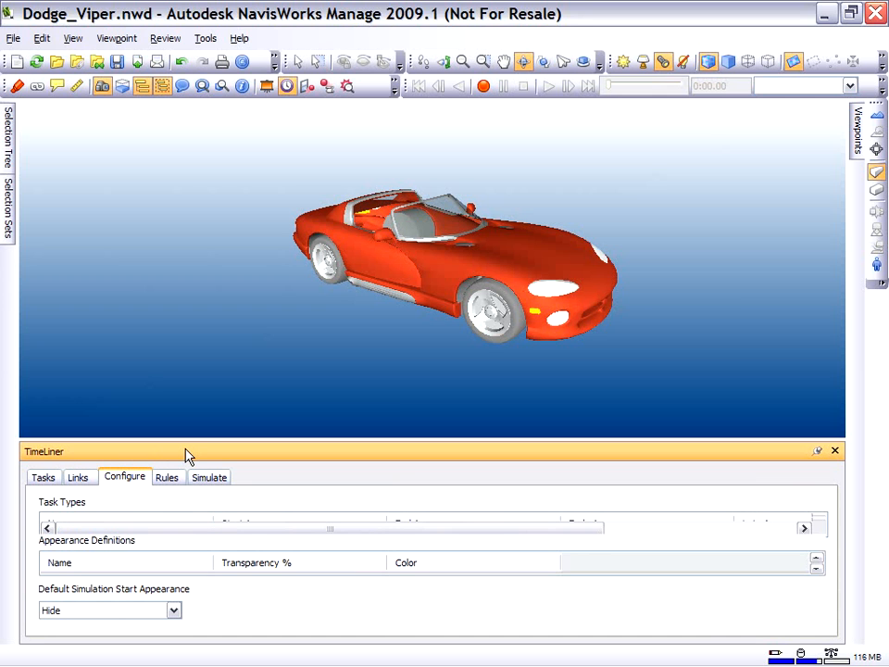
drag(193, 440, 203, 315)
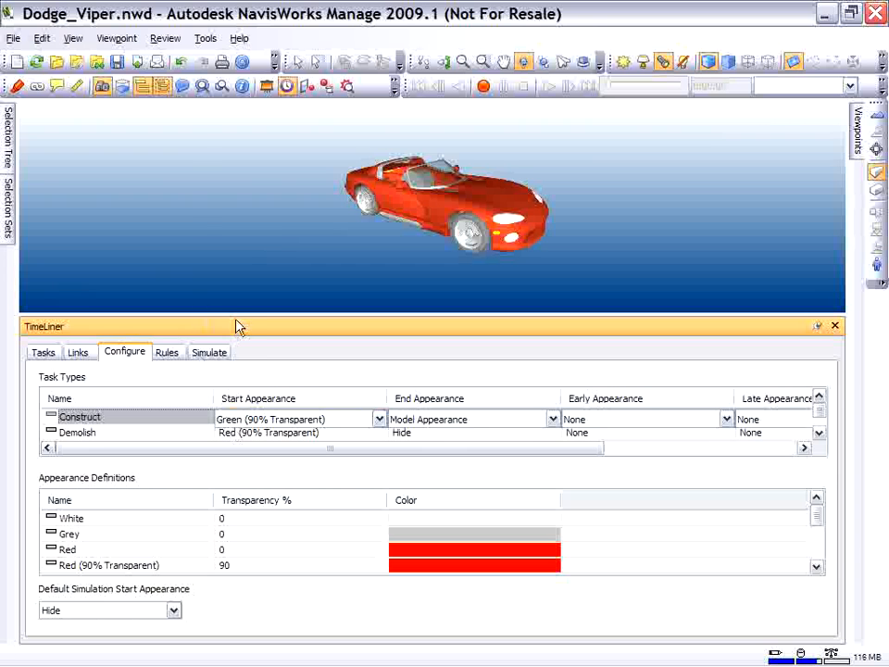
drag(235, 313, 240, 247)
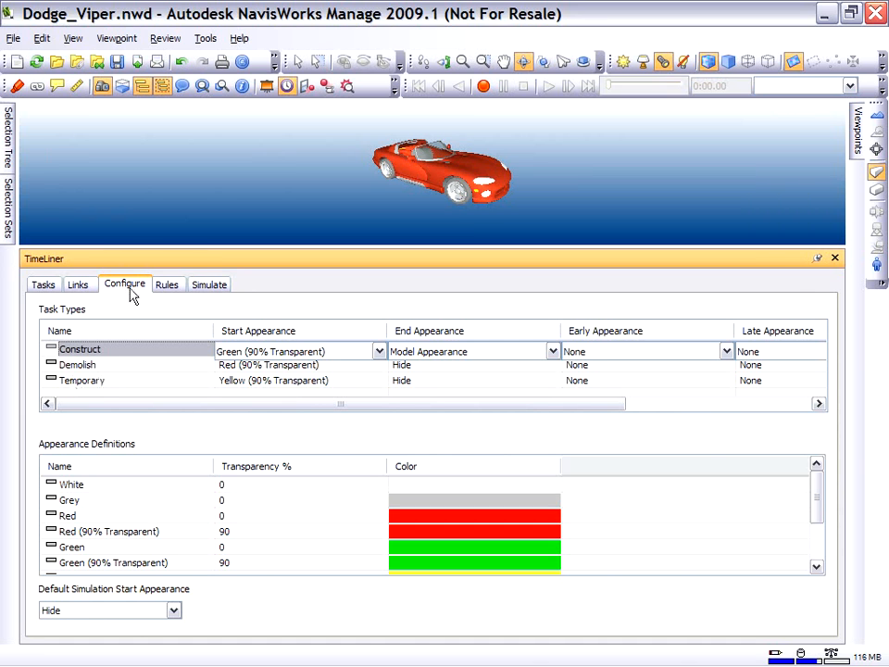
drag(130, 248, 143, 439)
click(163, 478)
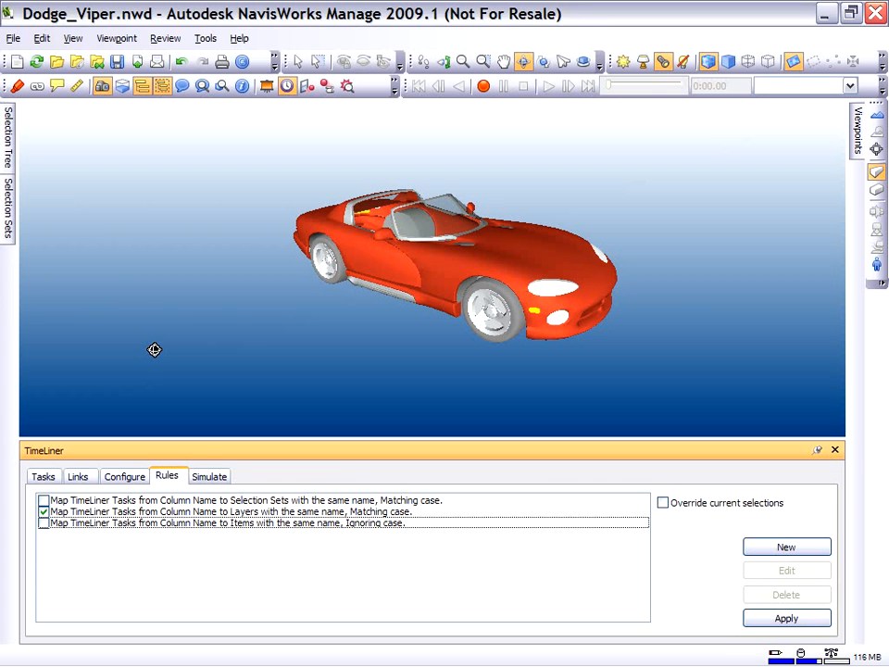
click(210, 477)
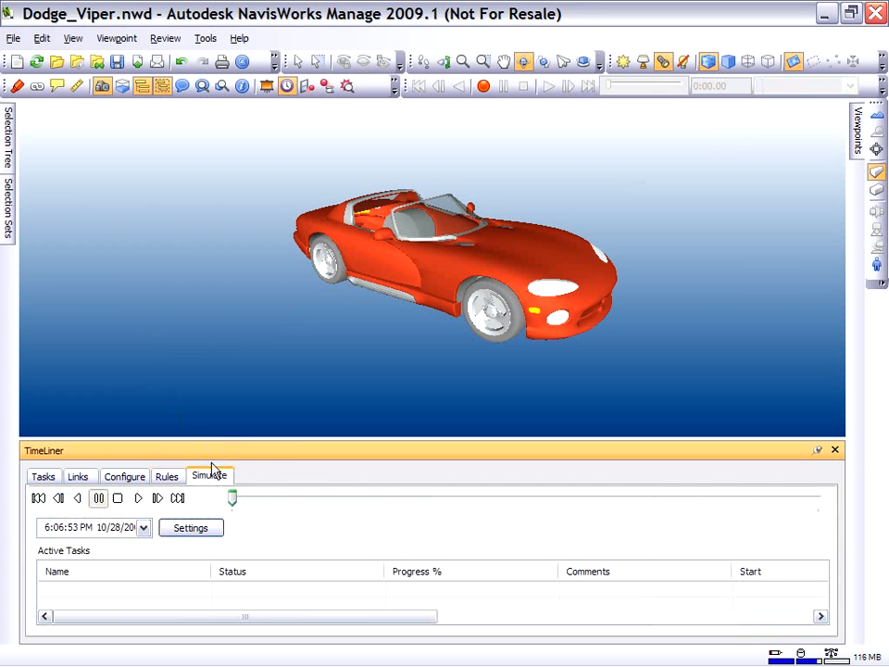
drag(215, 442, 215, 445)
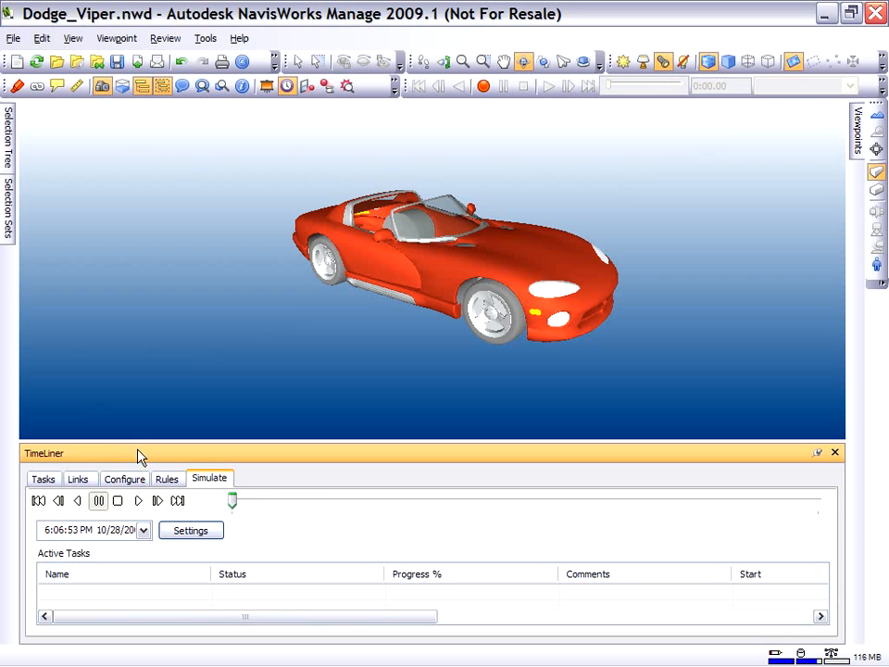
Add a task named Chassis to the TimeLiner task list.
drag(135, 440, 135, 427)
click(46, 469)
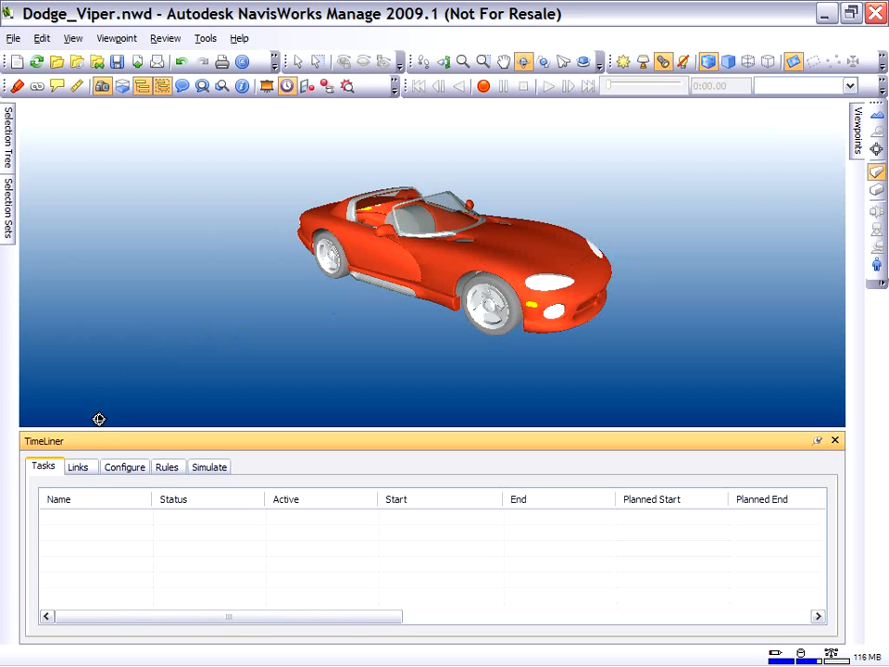
right_click(76, 524)
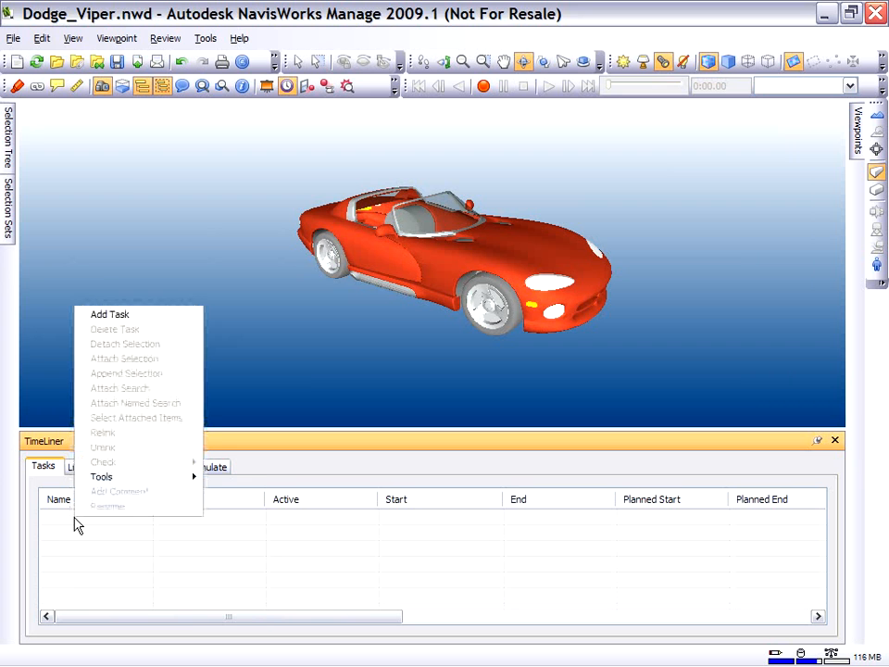
click(172, 320)
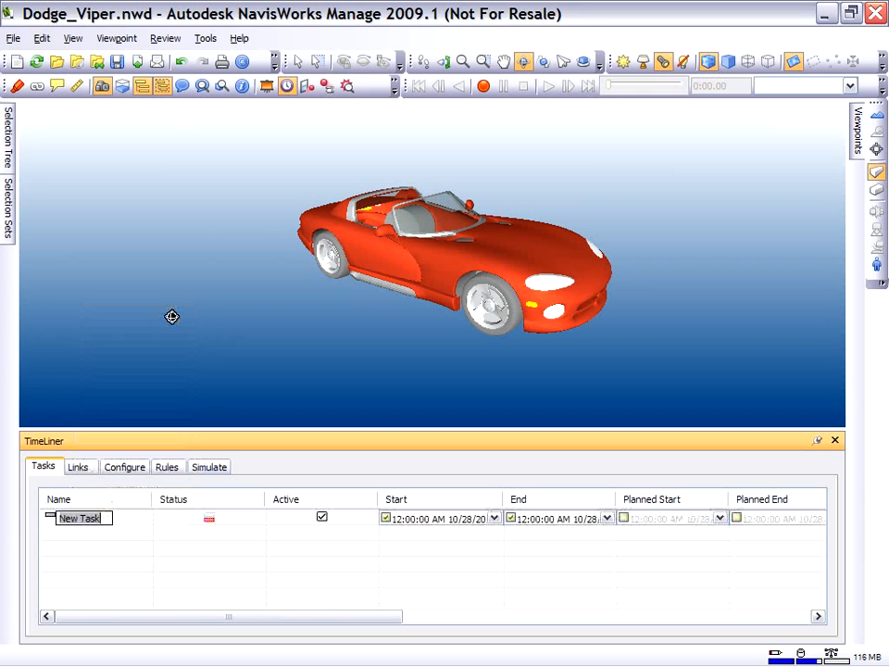
text(Chassis)
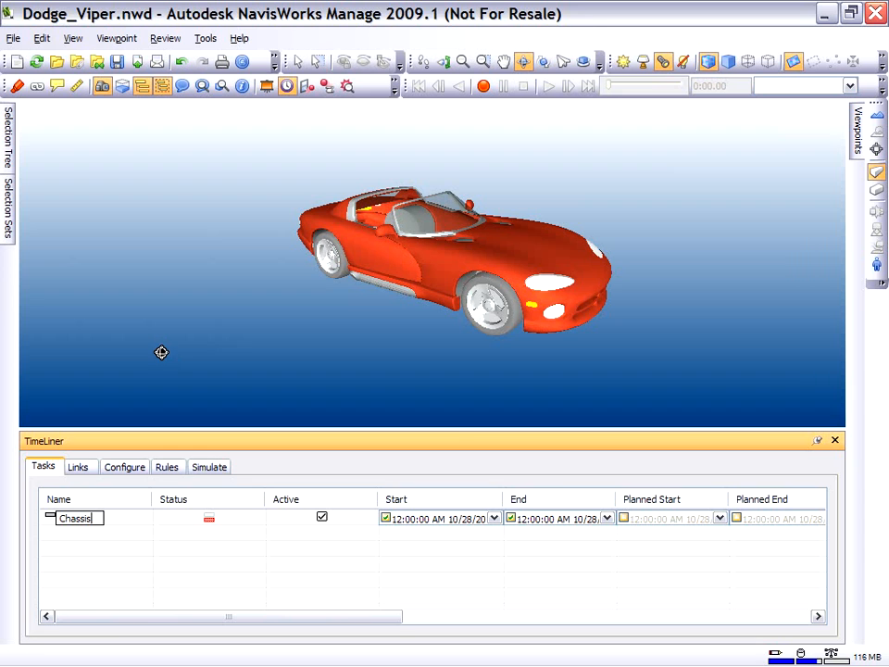
Set the Chassis task's start date to March 1, 2008.
click(494, 518)
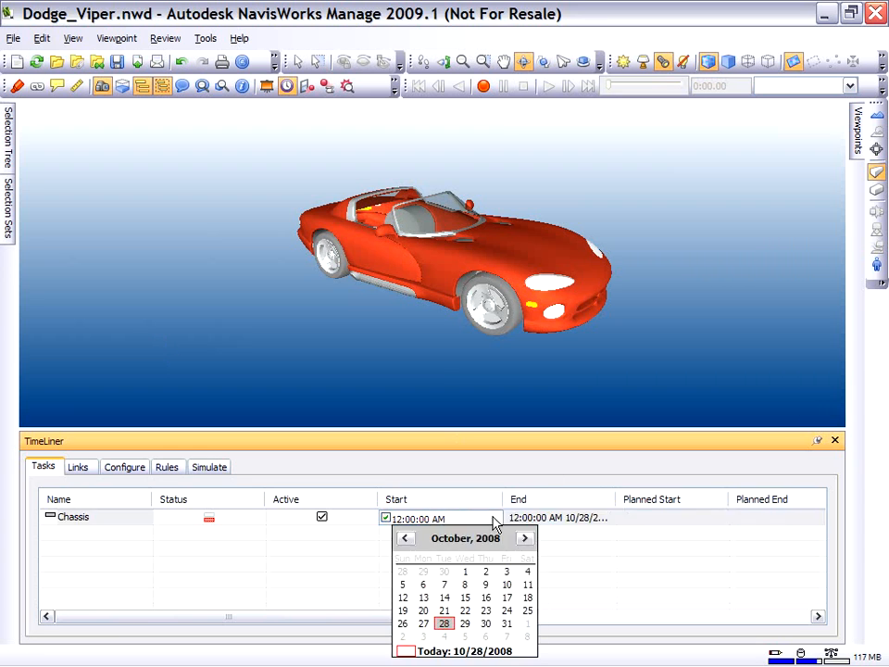
click(405, 539)
click(406, 539)
click(405, 539)
click(406, 540)
click(405, 539)
click(406, 539)
click(406, 539)
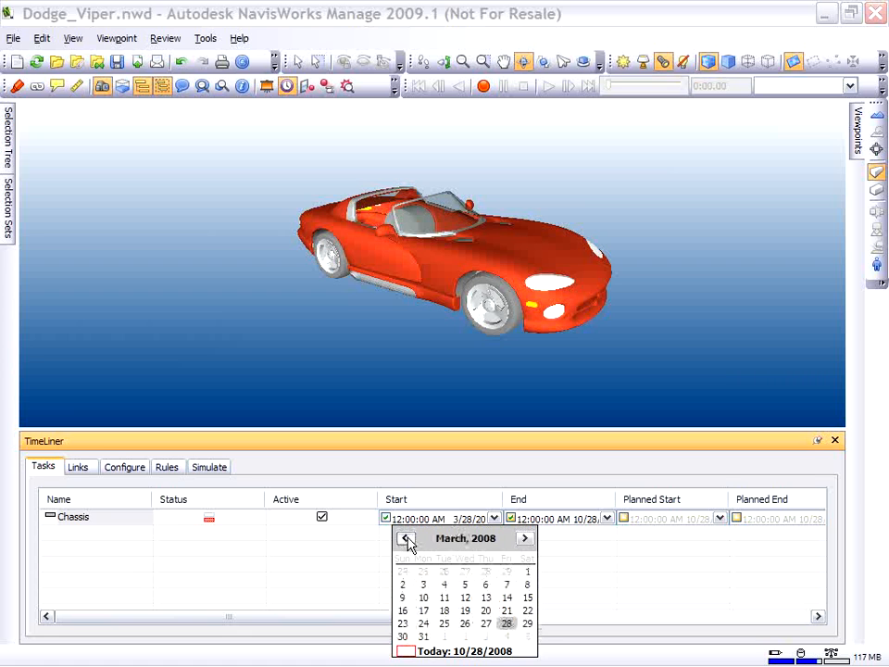
click(527, 571)
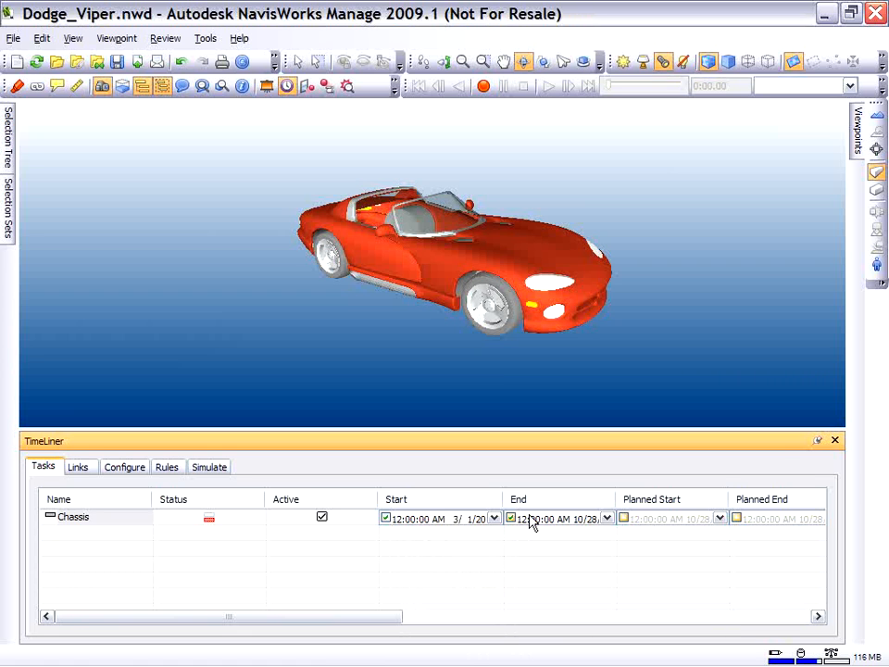
Set the Chassis task's end date to May 1, 2008.
click(608, 518)
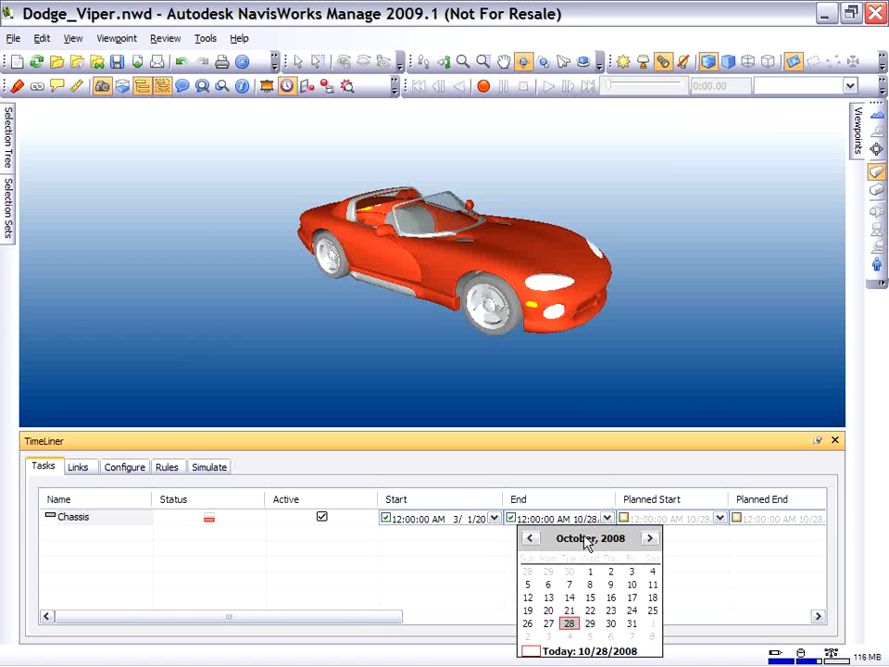
click(536, 541)
click(535, 541)
click(536, 541)
click(536, 543)
click(536, 543)
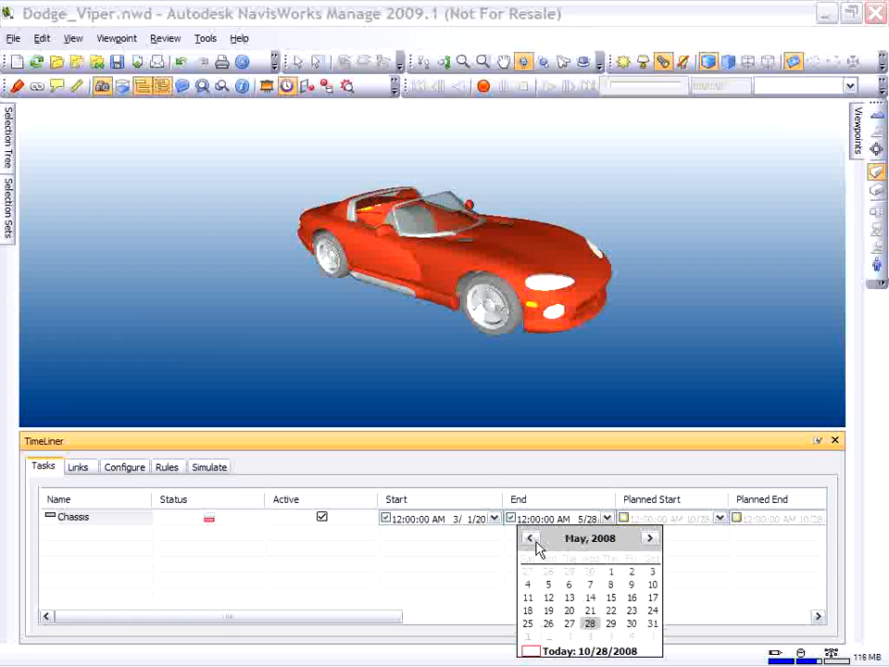
click(612, 572)
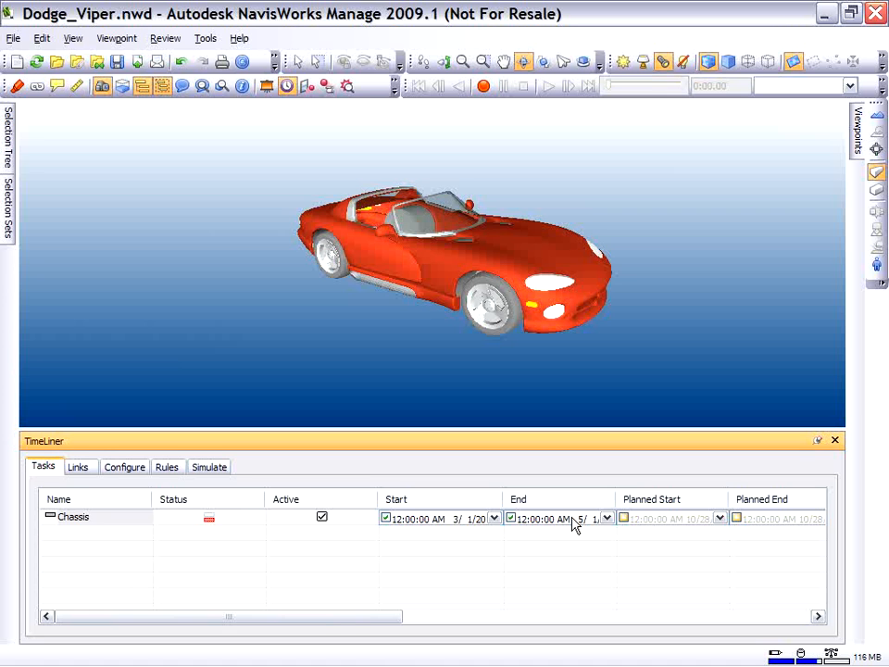
Set the Chassis task's type to Construct.
drag(324, 618, 557, 624)
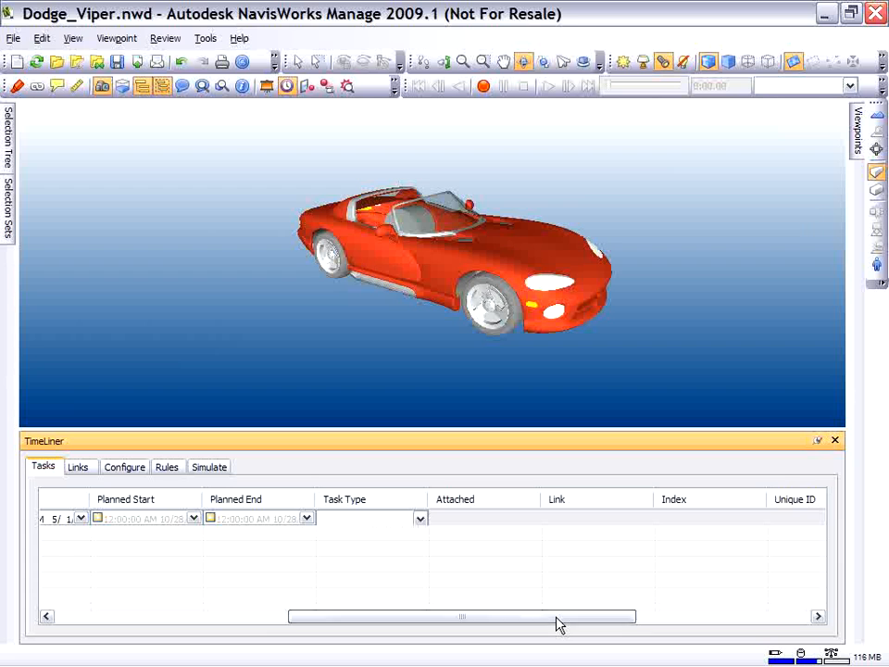
click(419, 520)
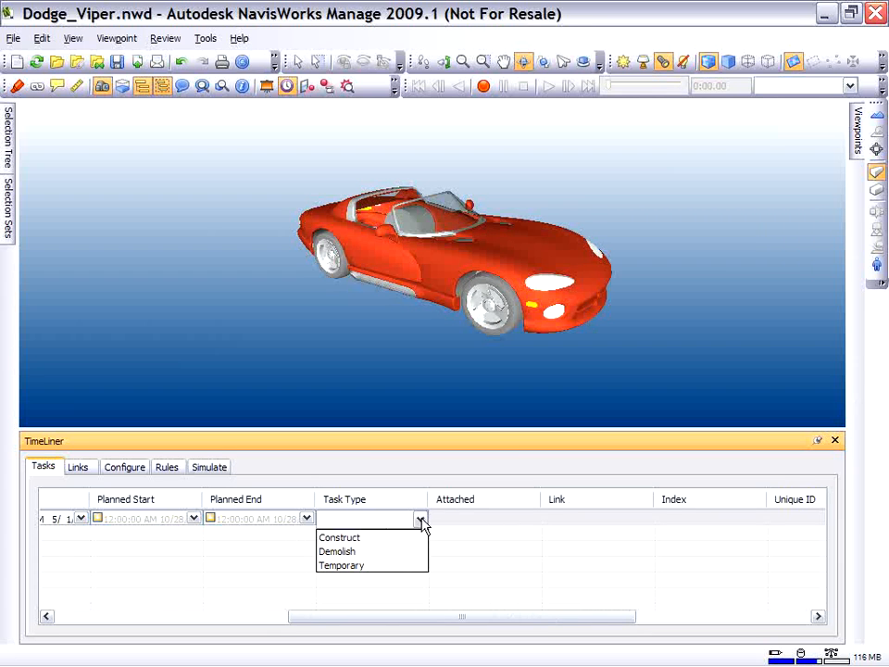
click(346, 541)
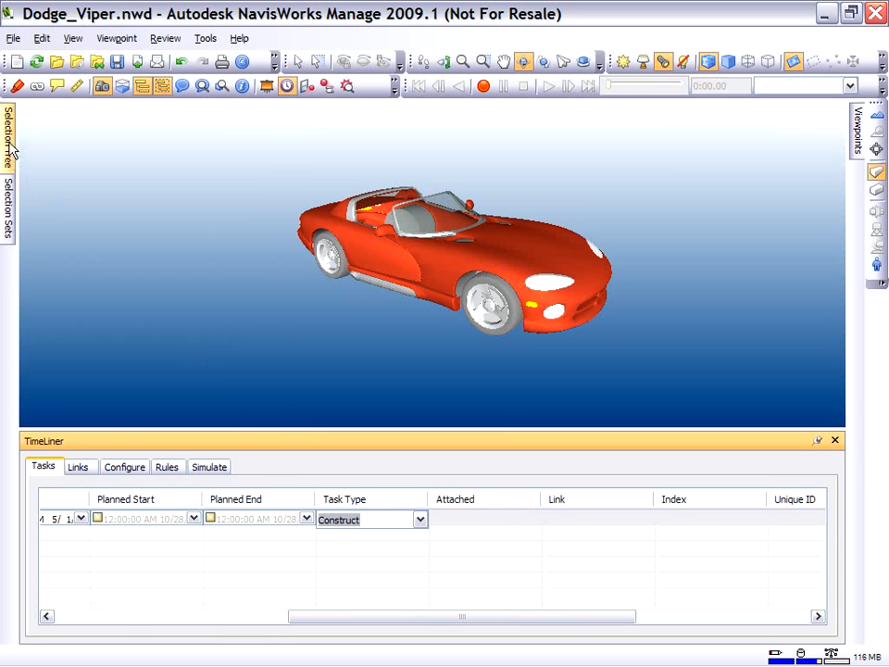
Select the DODGE_VIPER_CHASSIS layer in the model and attach that selection to the Chassis task.
mouse_move(13, 150)
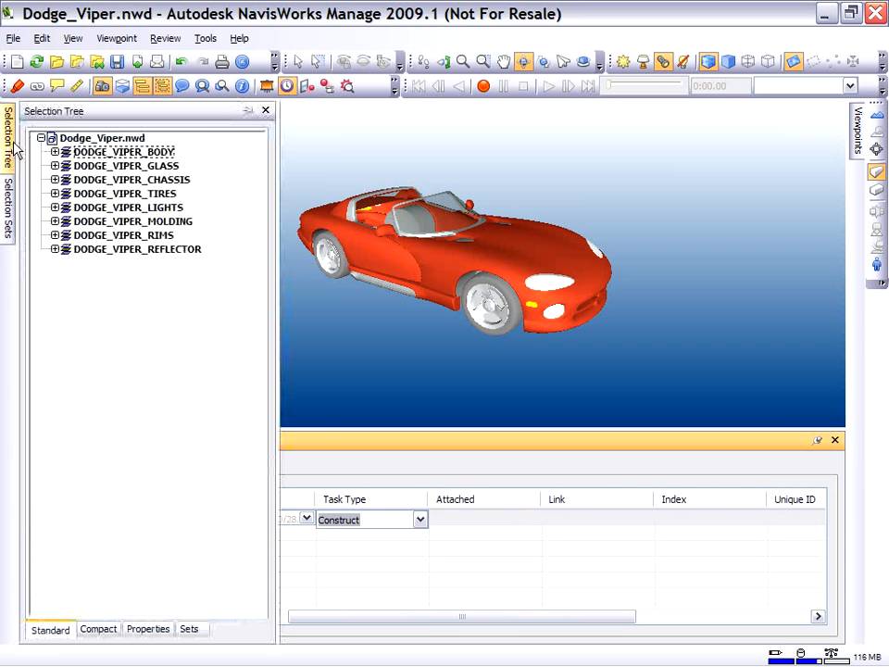
click(109, 181)
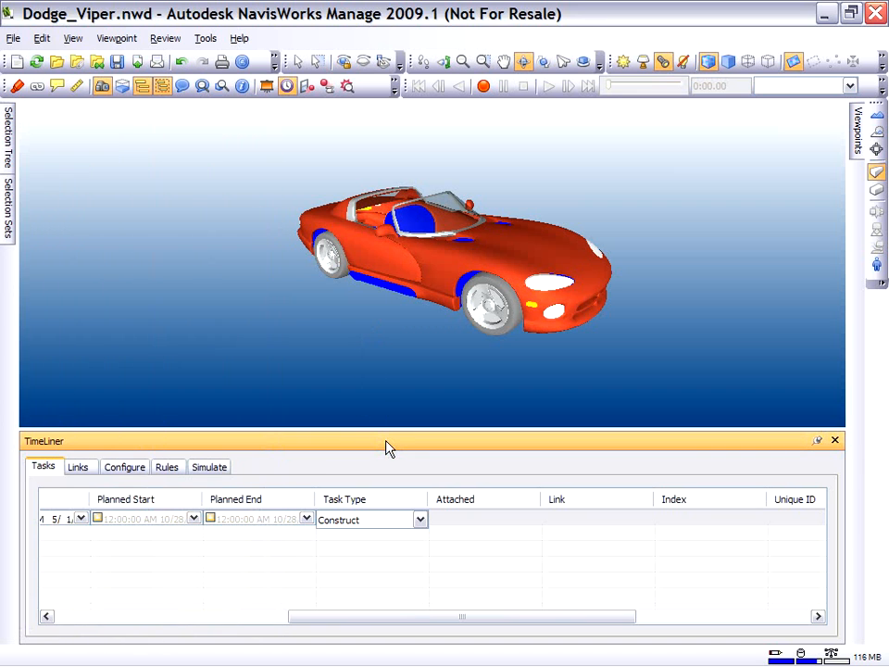
click(468, 522)
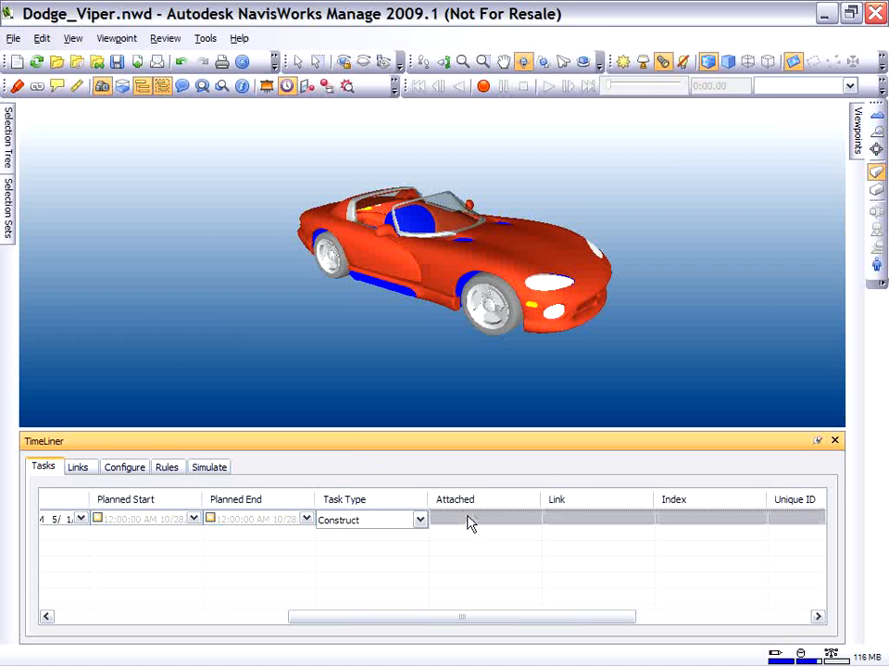
right_click(469, 520)
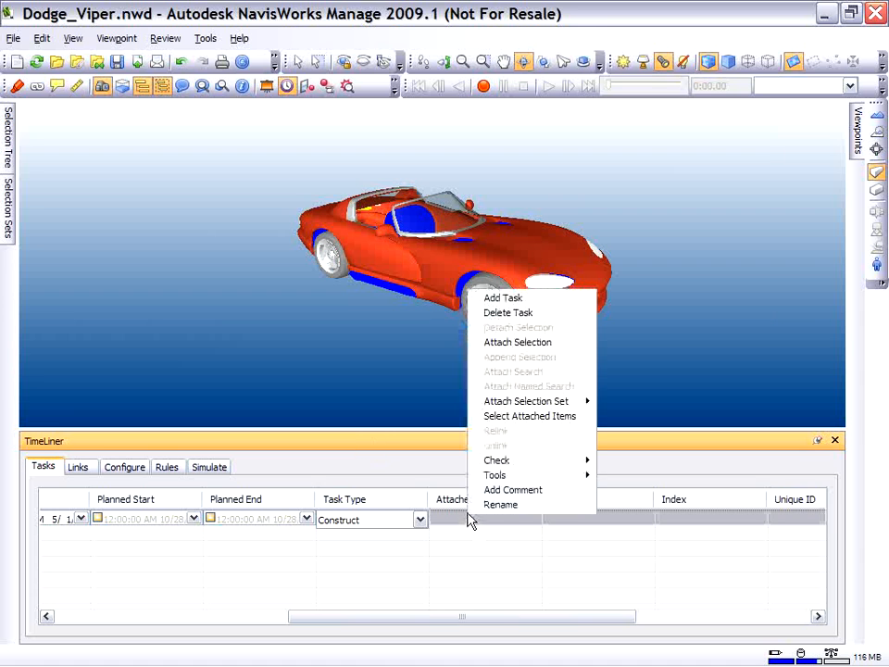
click(550, 344)
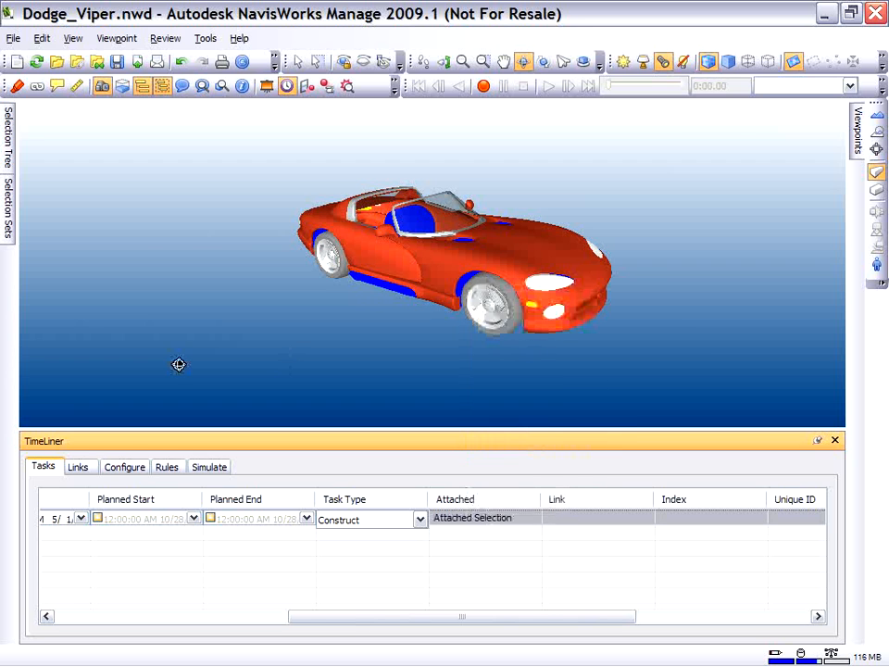
Add a second TimeLiner task named Wheels below Chassis.
drag(311, 626, 33, 622)
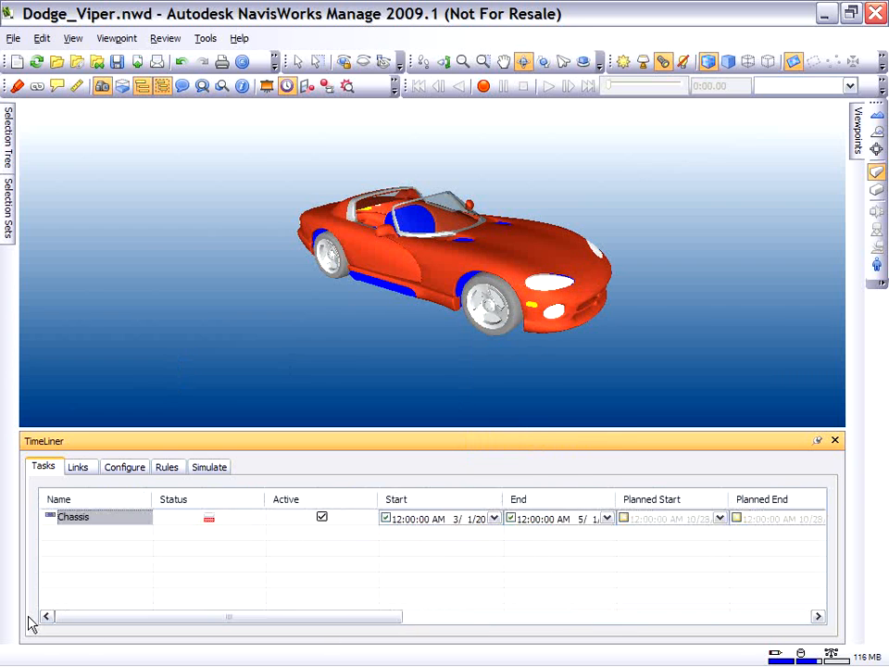
right_click(70, 539)
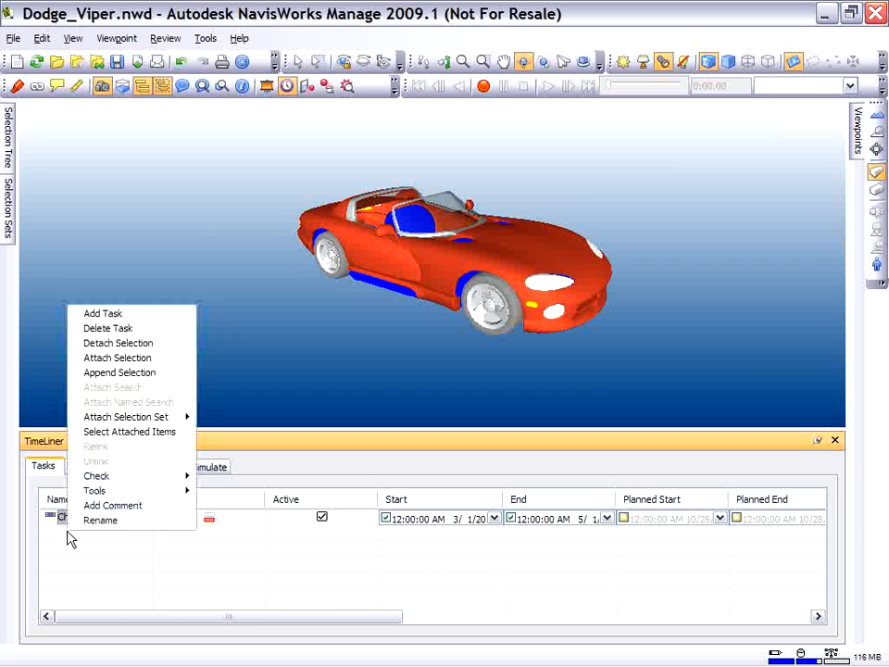
click(99, 315)
text(Wh)
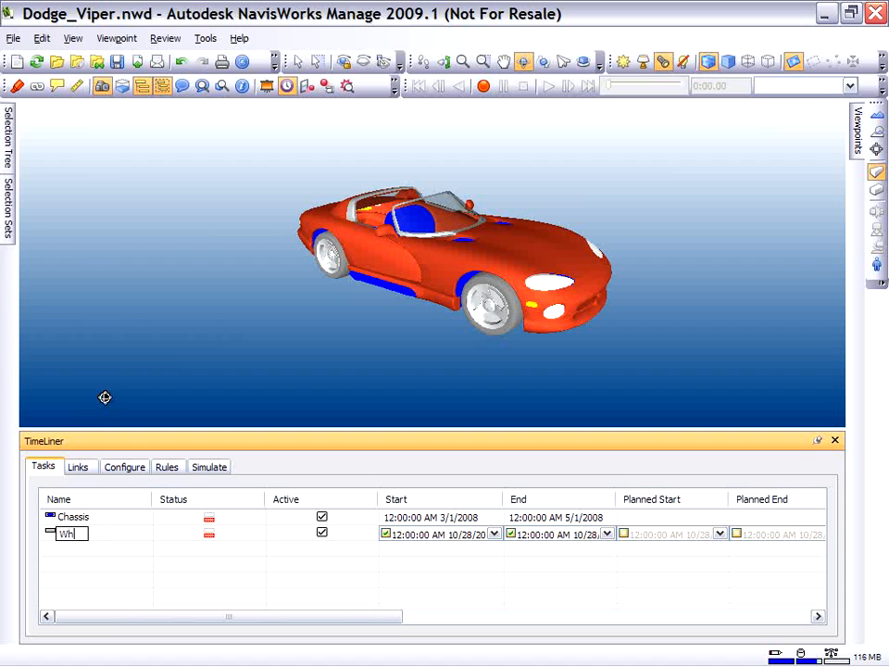
text(eels)
key(Return)
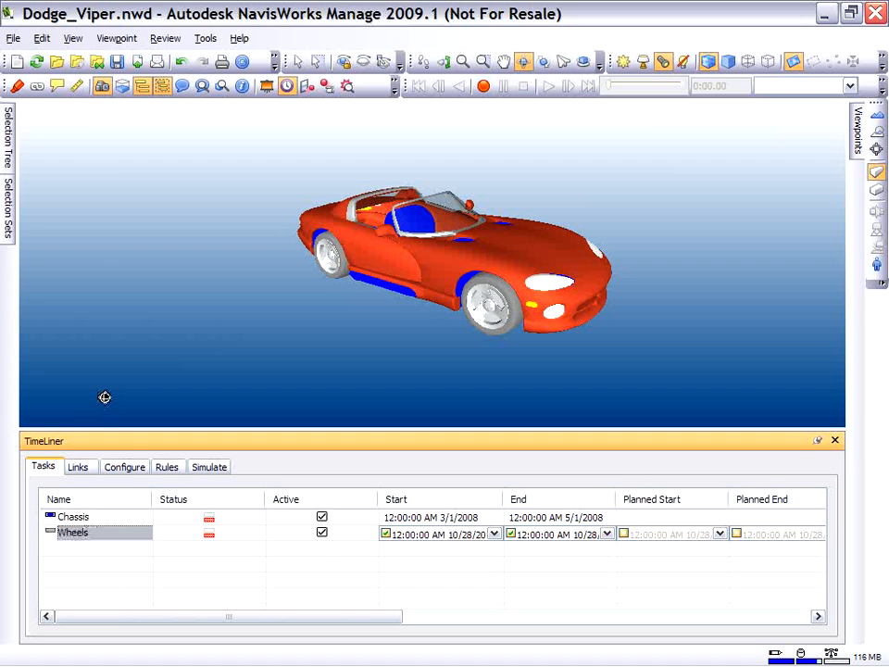
Add a third TimeLiner task named Lights below Wheels.
right_click(67, 553)
click(107, 329)
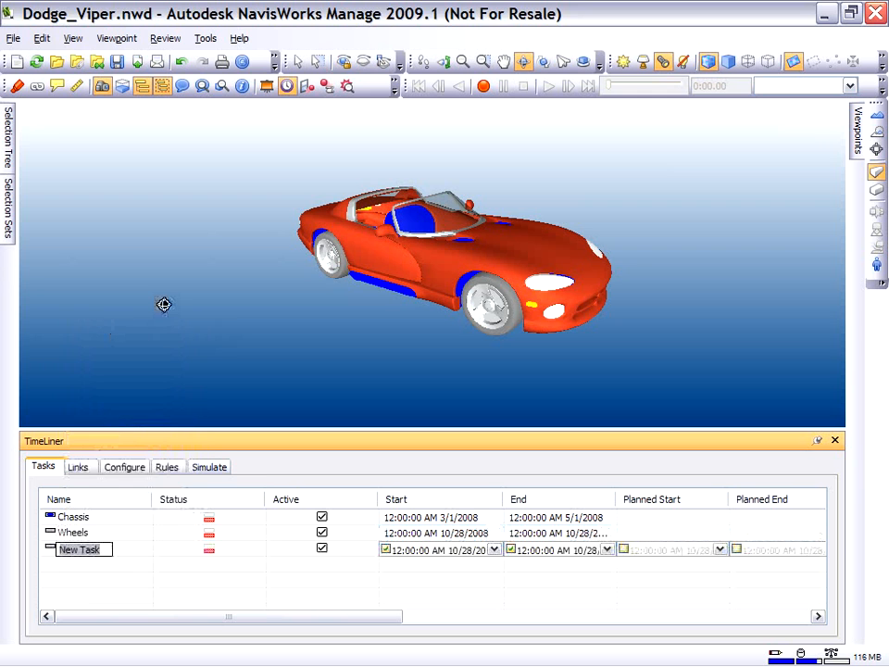
text(L)
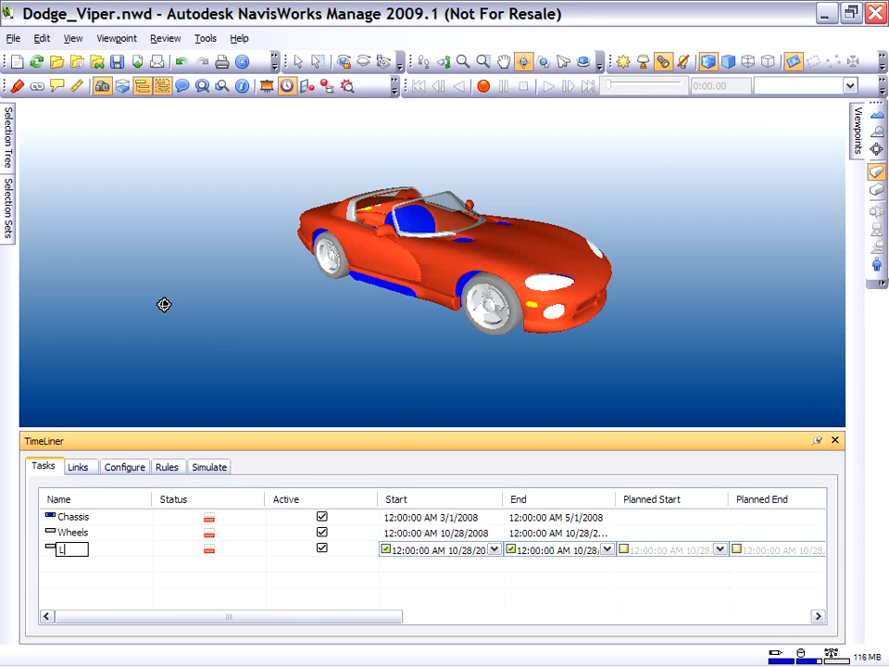
text(ights)
key(Return)
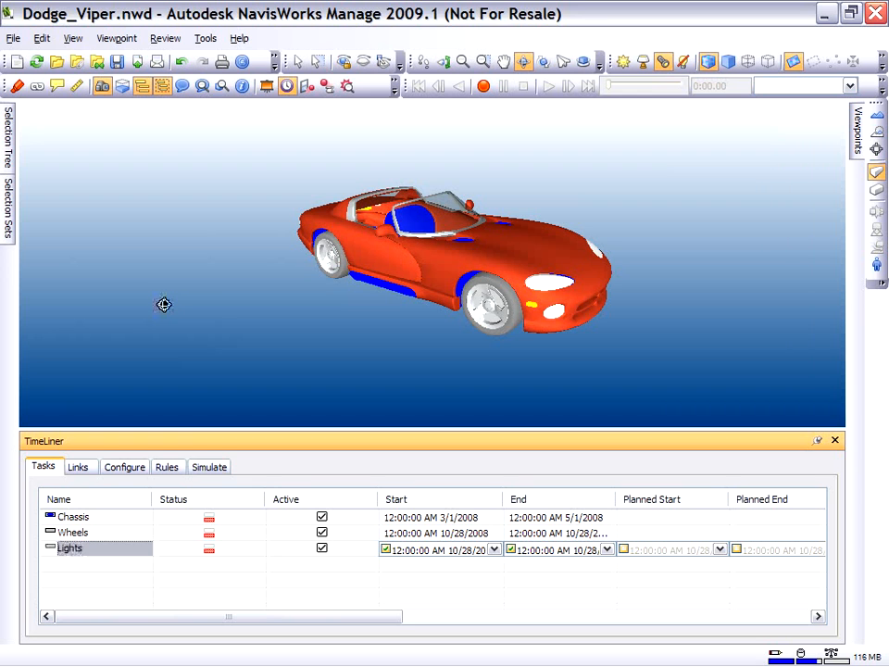
Add a fourth TimeLiner task named Body below Lights.
right_click(75, 569)
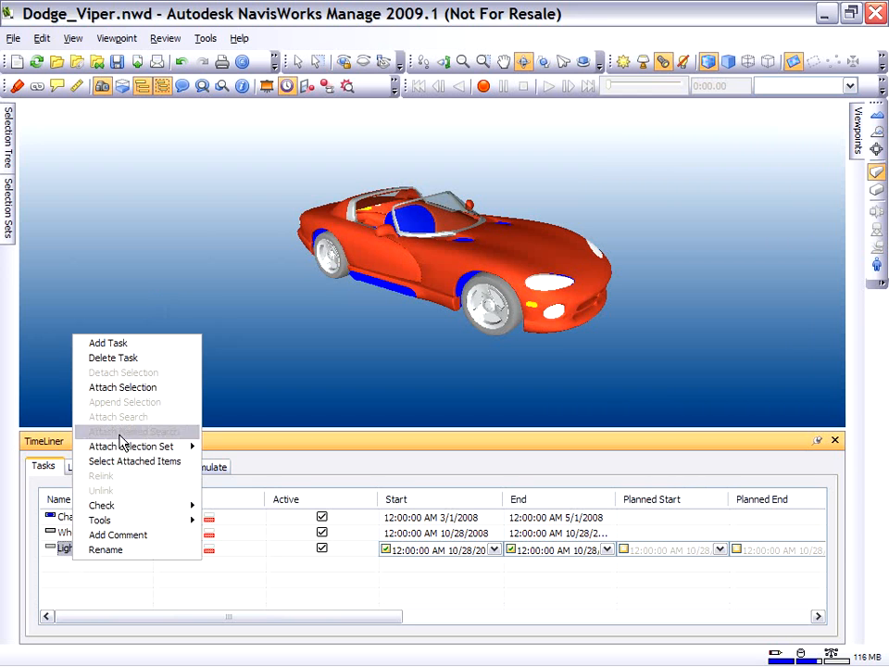
click(112, 343)
text(Body)
key(Return)
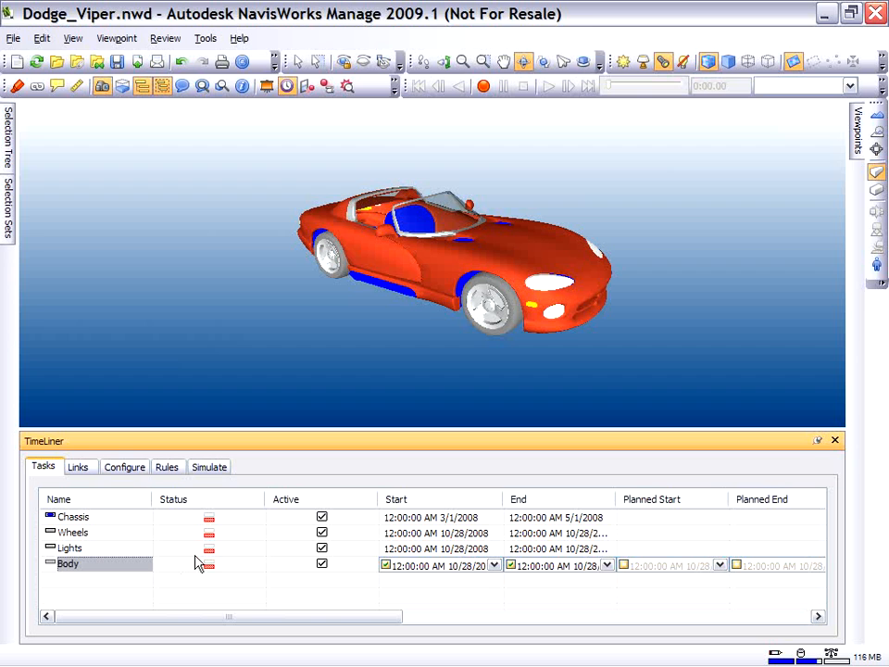
Add a fifth TimeLiner task named Glass below Body.
right_click(118, 577)
click(146, 361)
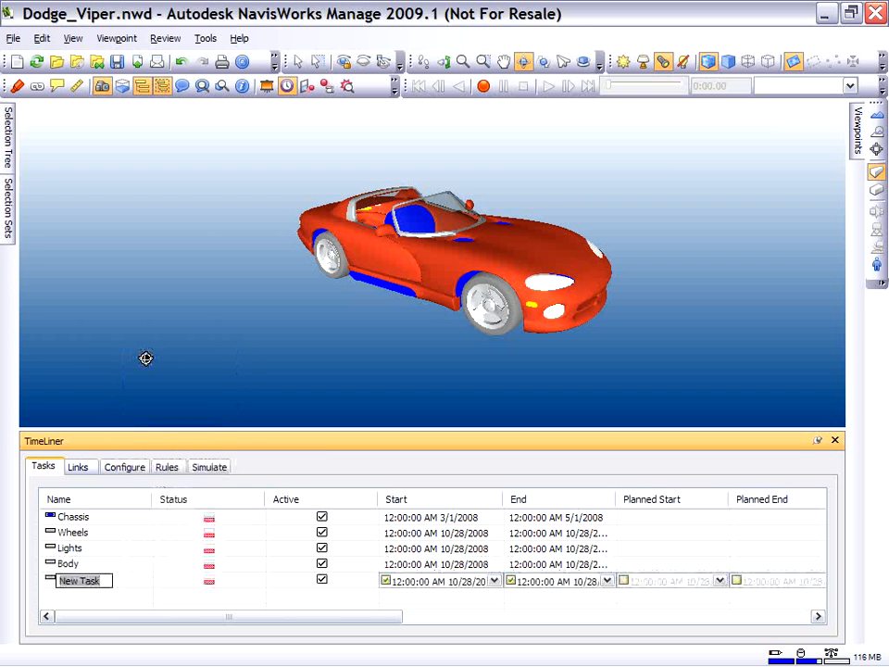
text(Whndow)
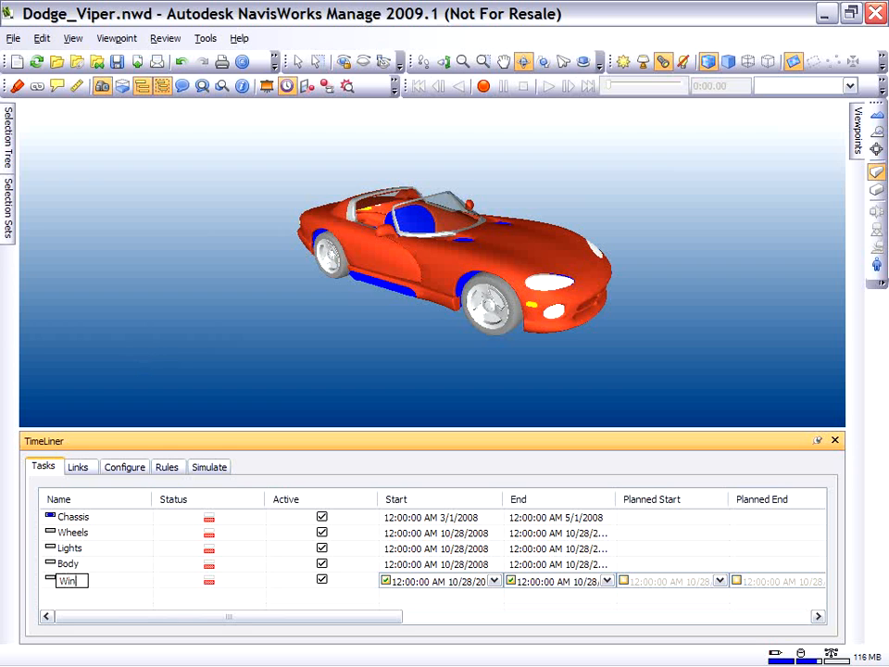
key(BackSpace)
key(BackSpace)
key(BackSpace)
key(BackSpace)
key(BackSpace)
key(BackSpace)
text(Glass)
key(Return)
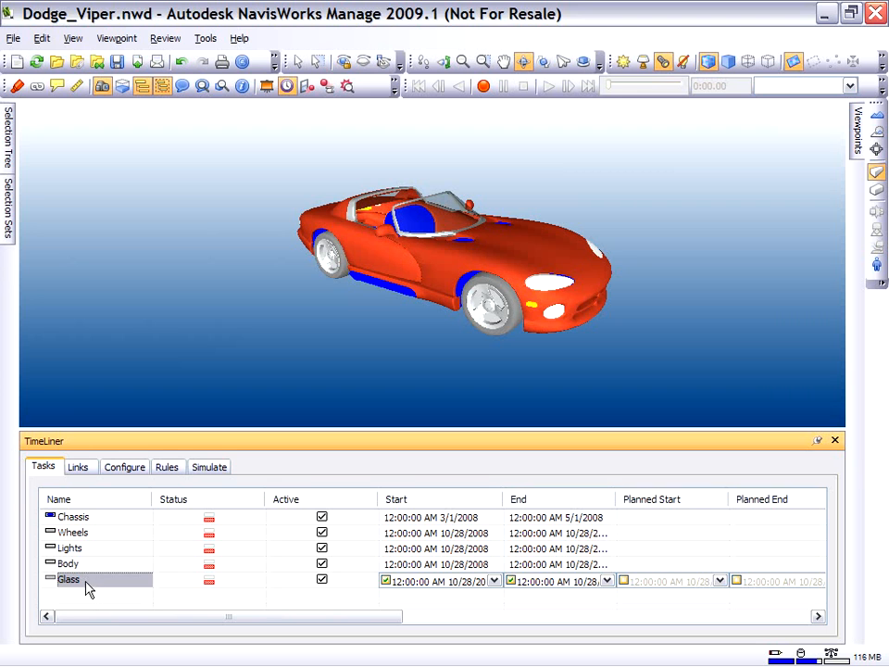
Set the task type of the Wheels, Lights, Body and Glass tasks to Construct all at once.
click(87, 518)
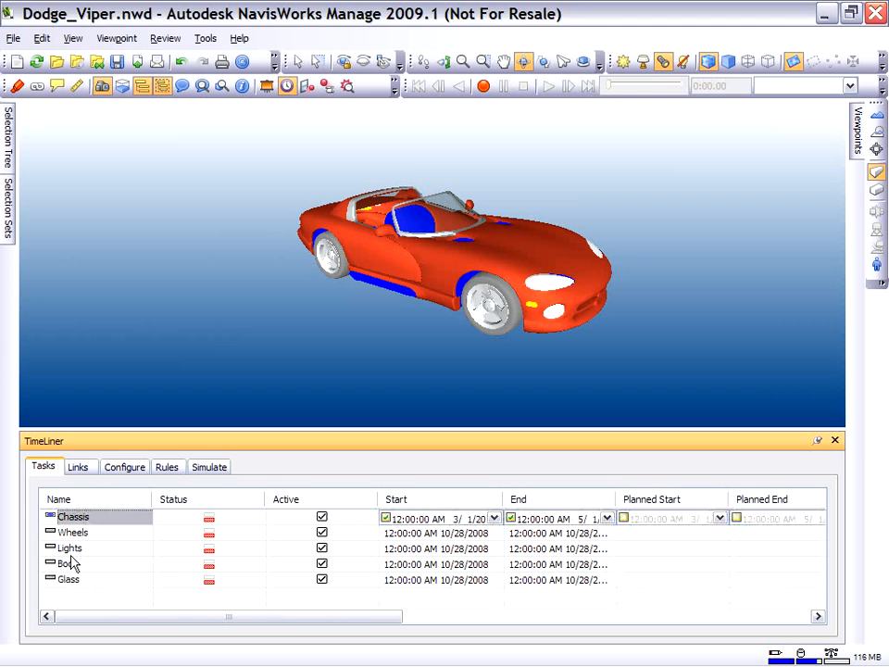
click(70, 534)
shift+click(76, 581)
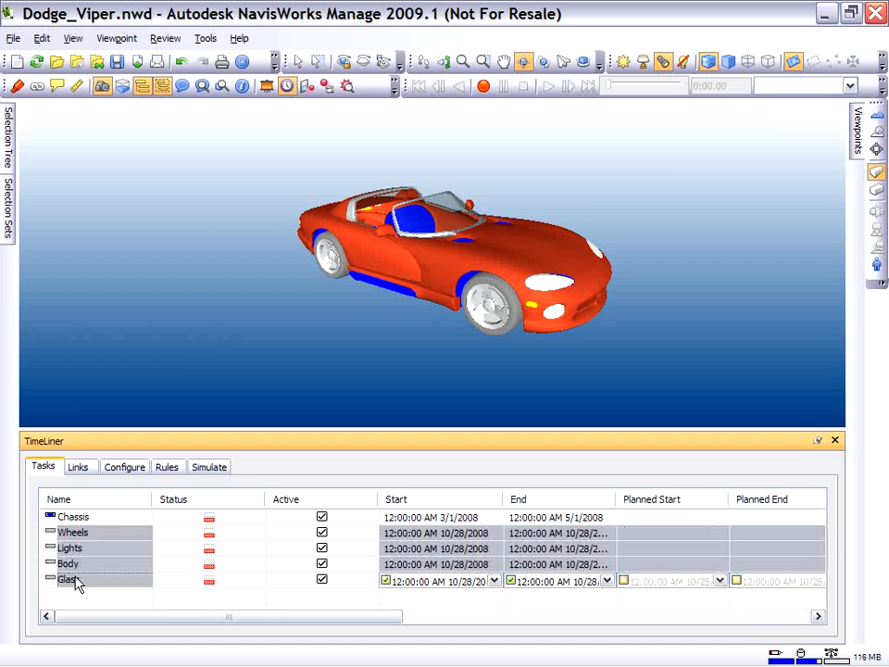
drag(103, 618, 353, 636)
click(381, 581)
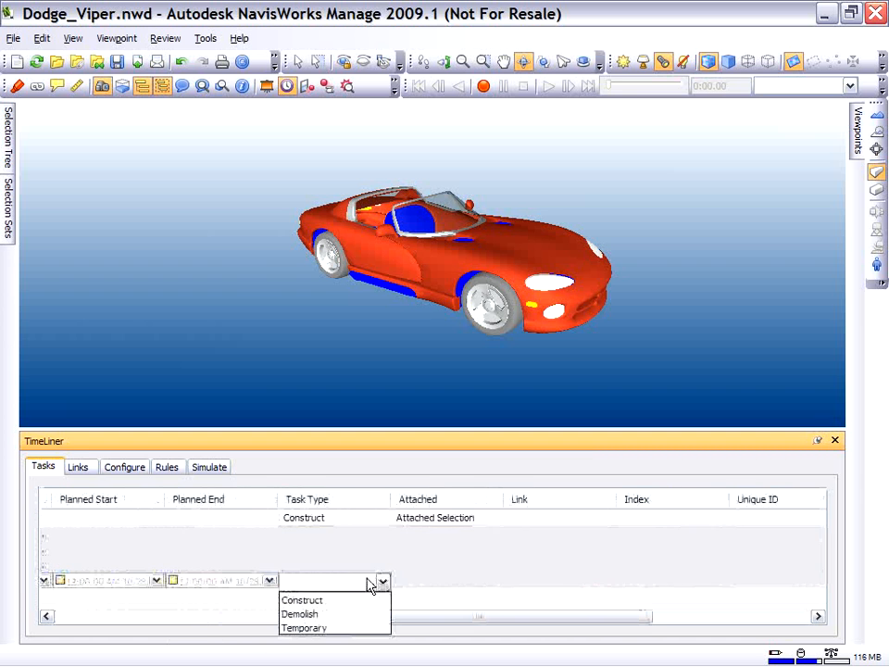
click(324, 601)
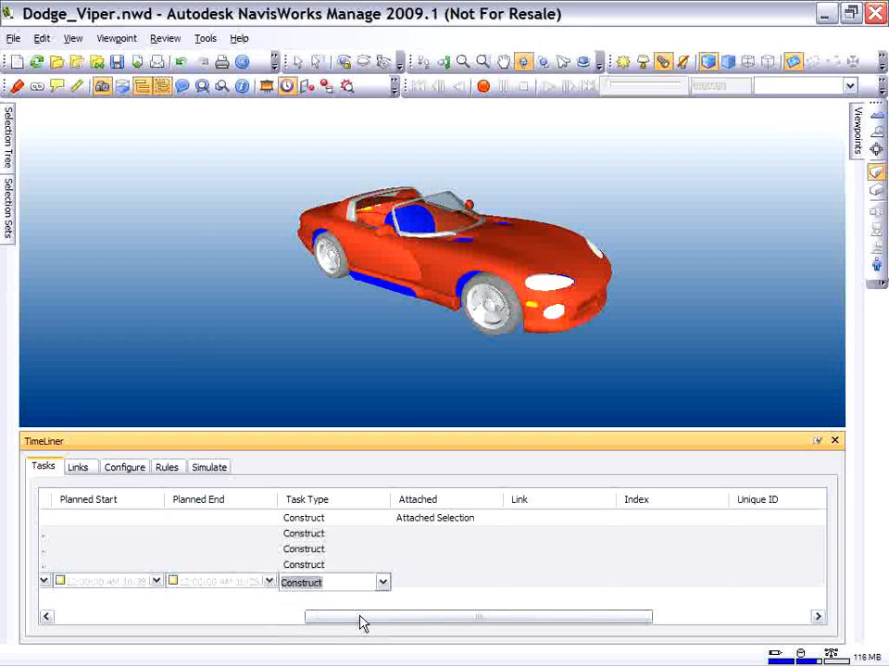
drag(362, 622, 80, 631)
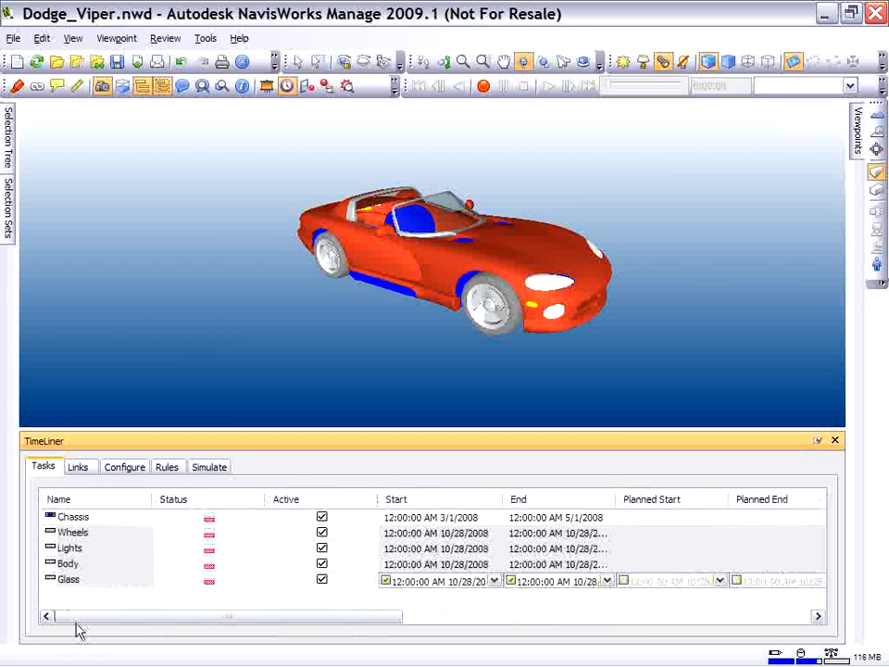
Set the Wheels task's start date to 5/1/2008.
click(132, 536)
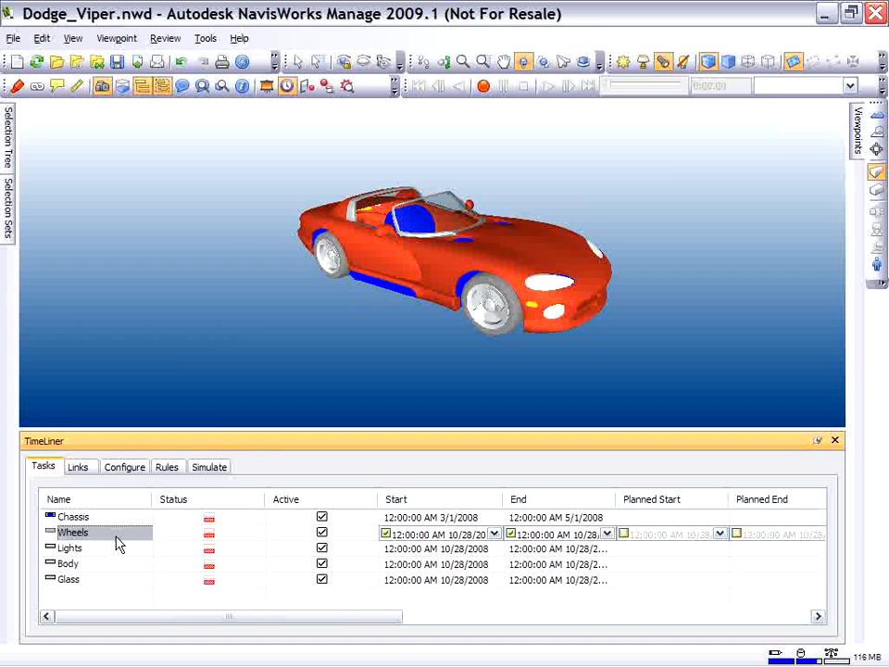
click(495, 536)
click(406, 406)
click(406, 406)
click(406, 406)
click(405, 405)
click(406, 406)
click(486, 441)
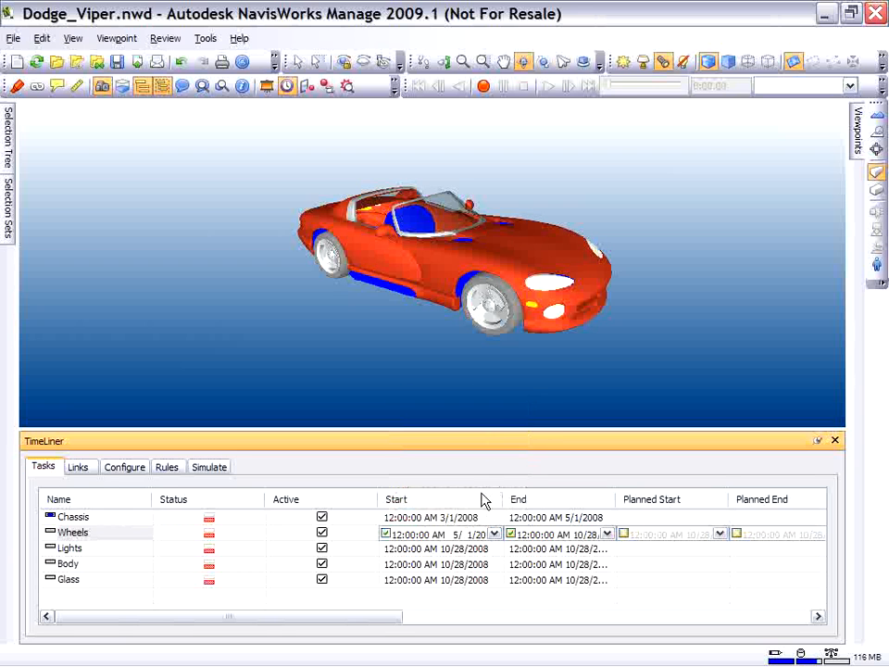
Set the Wheels task's end date to 7/1/2008.
click(607, 535)
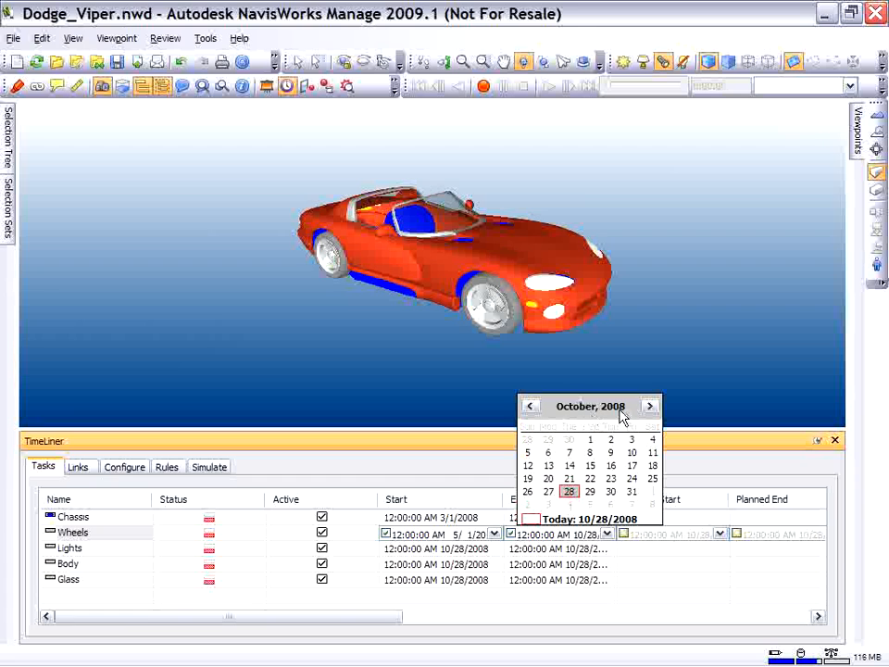
click(651, 407)
click(651, 407)
click(530, 406)
click(530, 406)
click(530, 406)
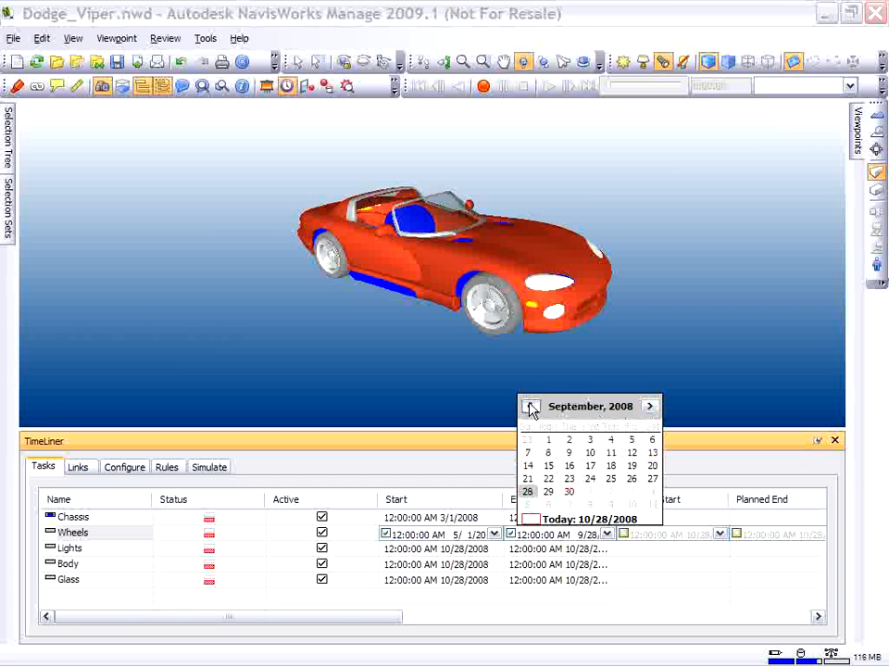
click(530, 406)
click(530, 406)
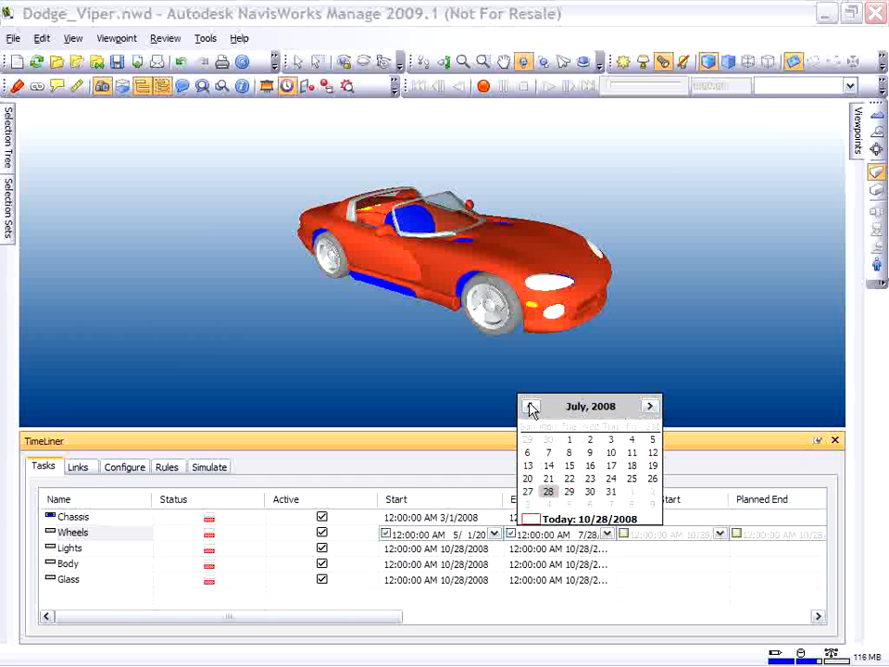
click(569, 439)
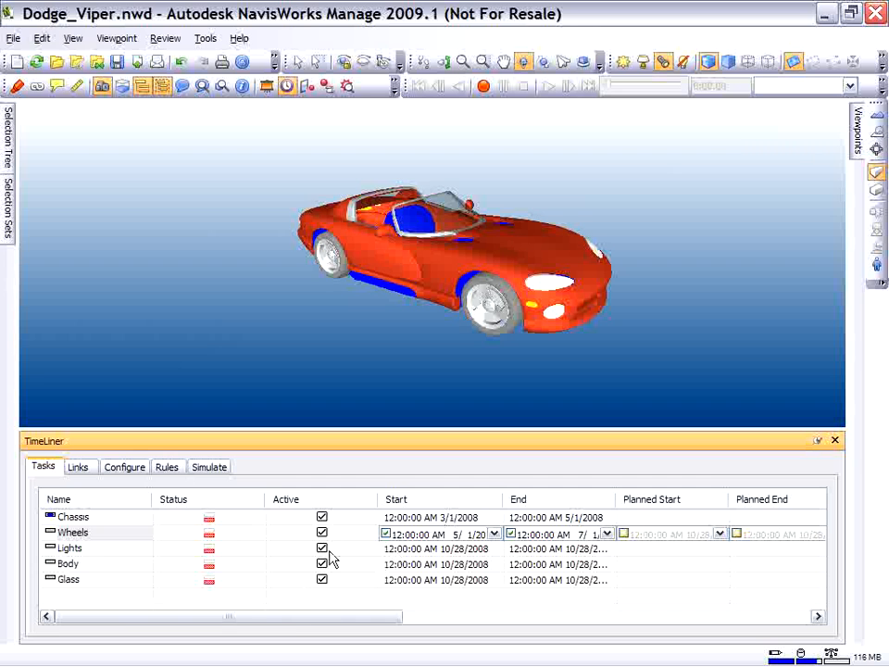
Schedule the Body task with a start date of 7/1/2008 and an end date of 9/1/2008.
click(91, 548)
click(86, 566)
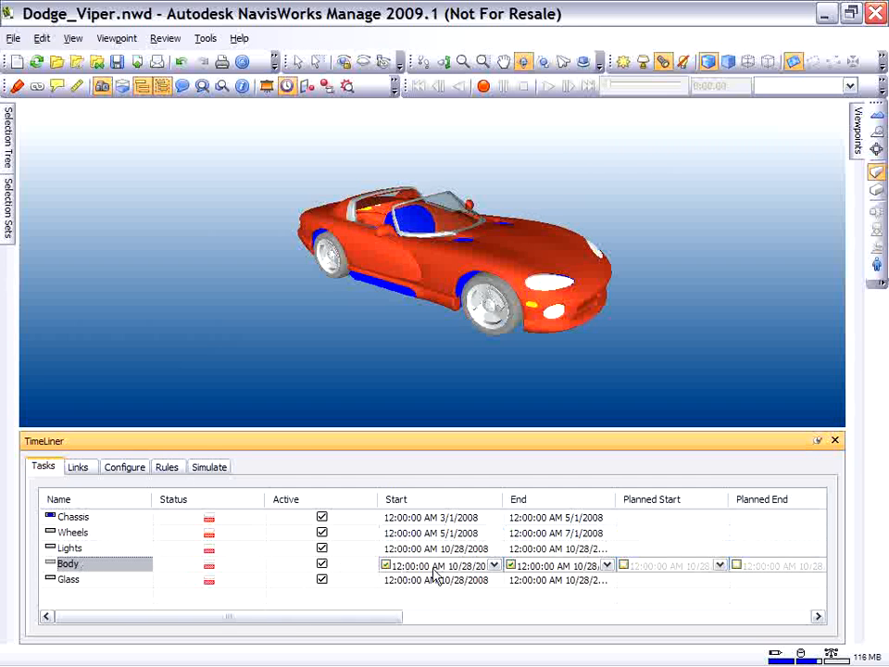
click(495, 565)
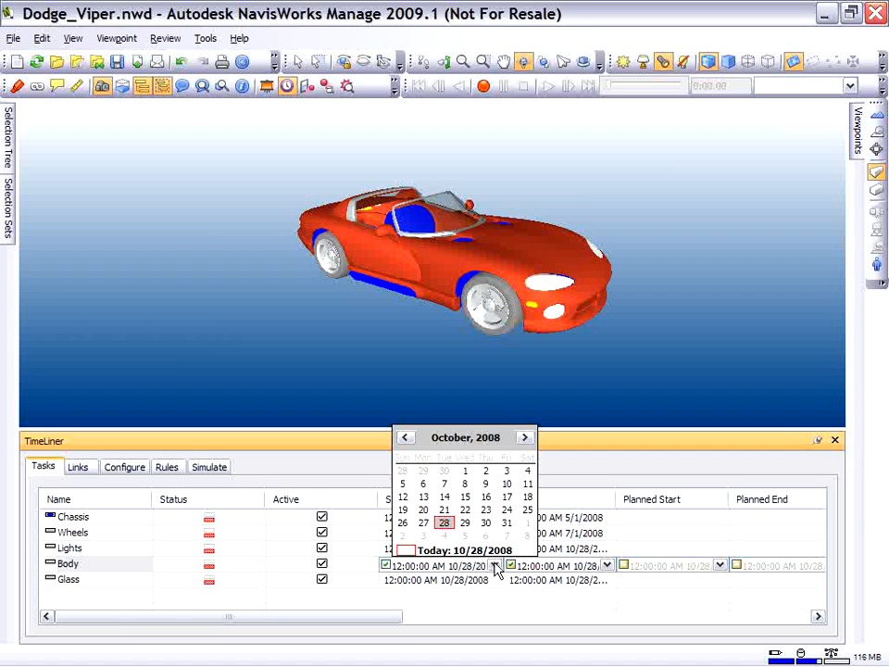
click(404, 437)
click(404, 438)
click(404, 438)
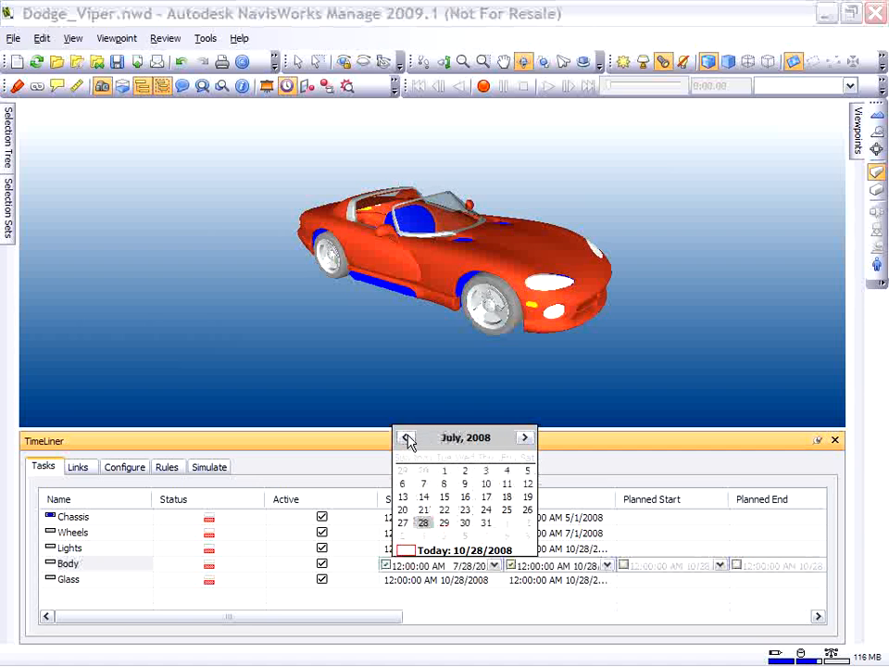
click(448, 470)
click(606, 565)
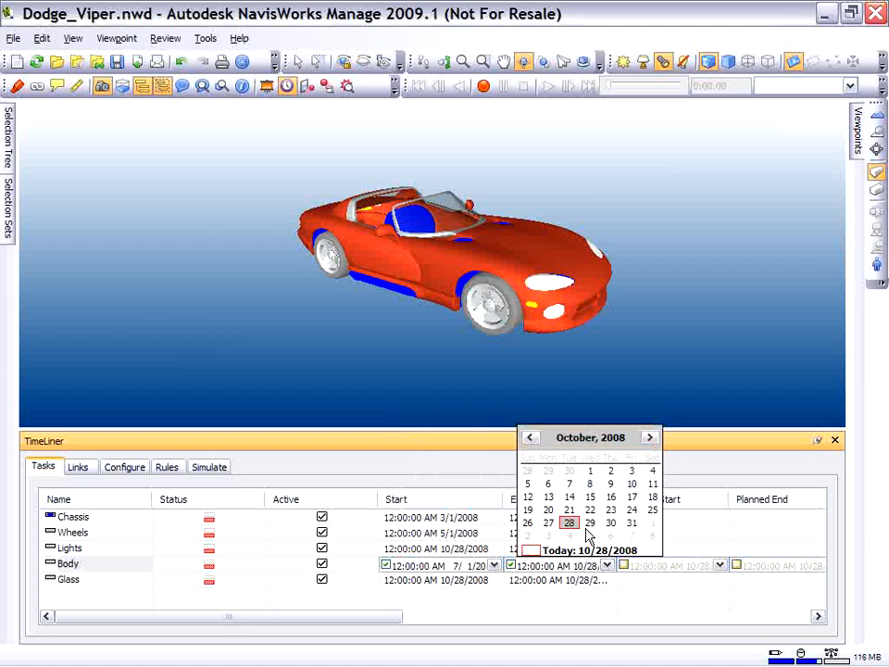
click(531, 438)
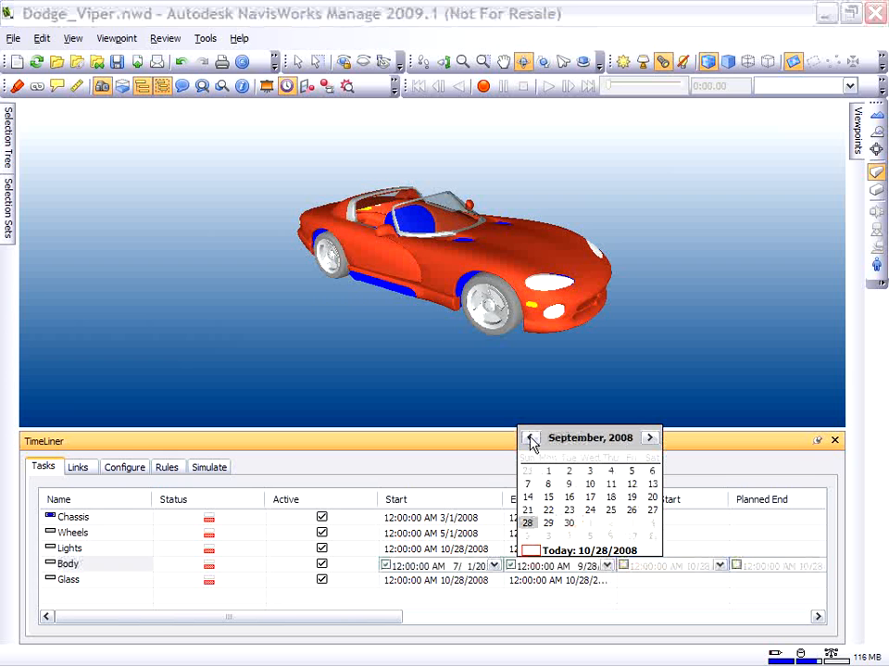
click(548, 471)
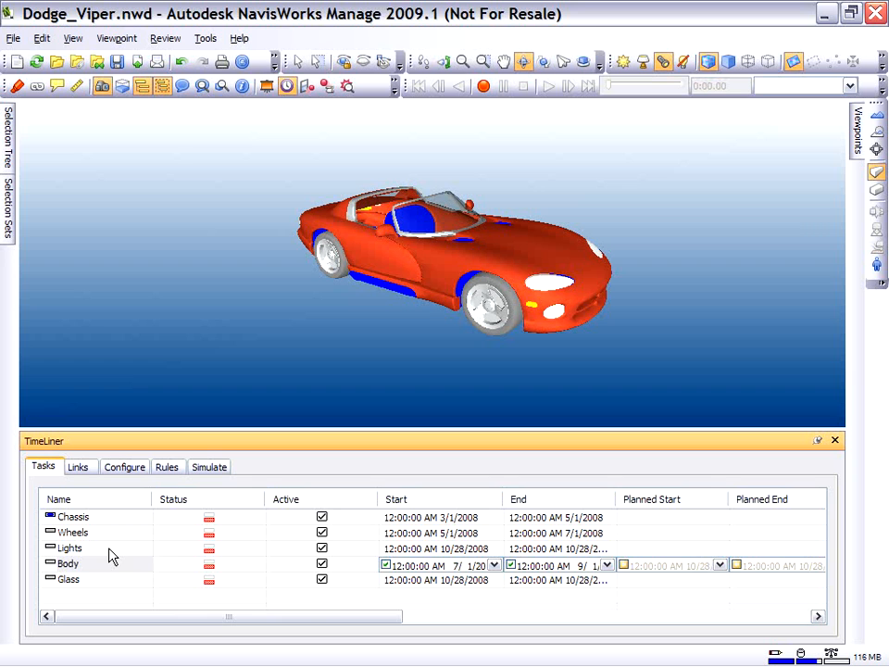
Schedule the Glass task with a start date of 9/1/2008 and an end date of 10/18/2008.
click(111, 579)
click(494, 581)
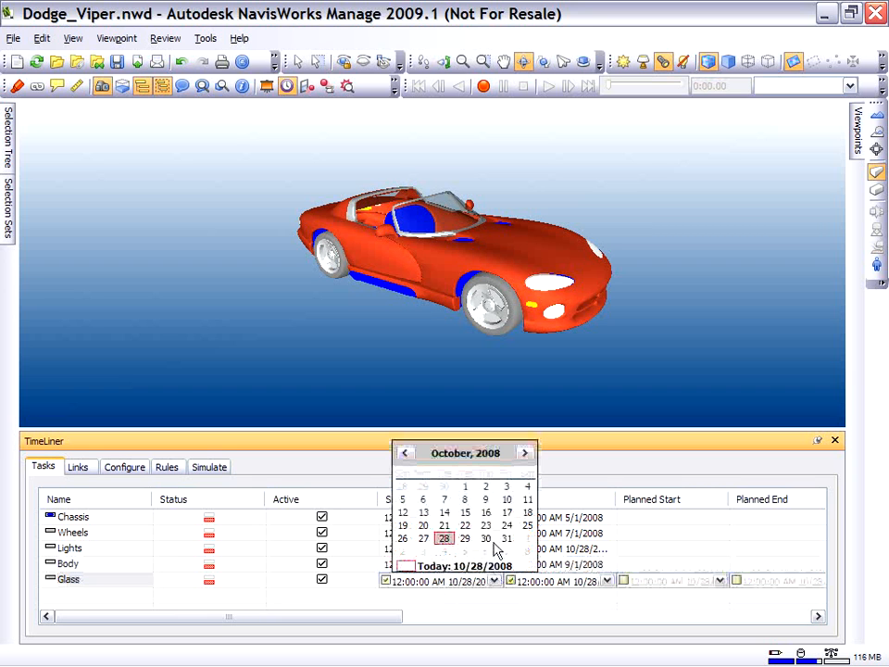
click(406, 454)
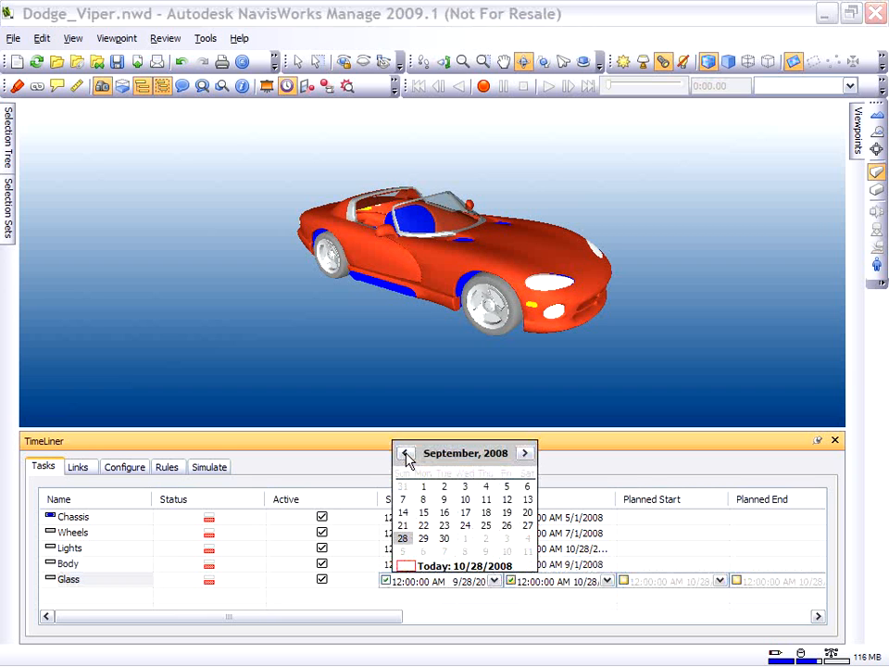
click(424, 493)
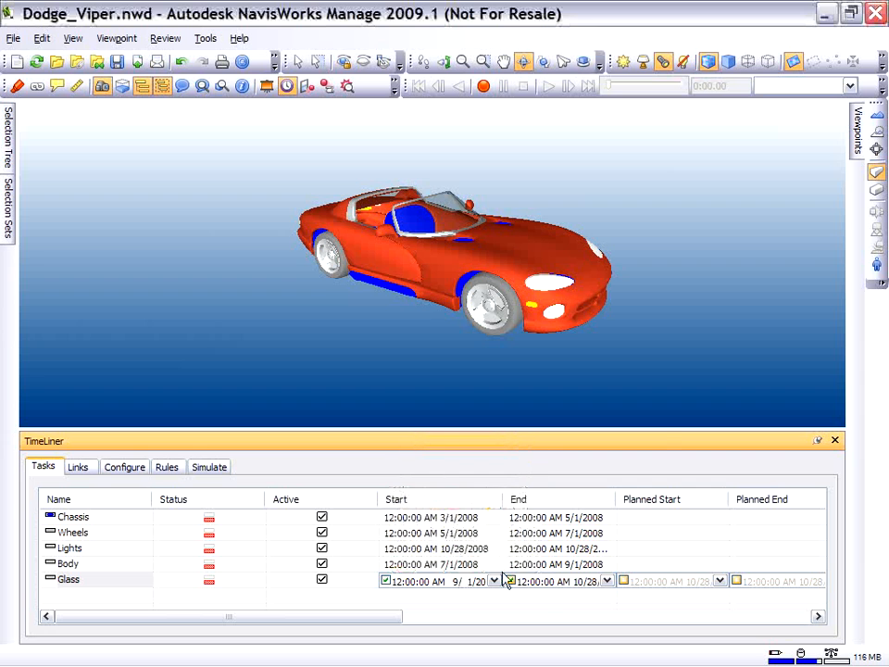
click(607, 581)
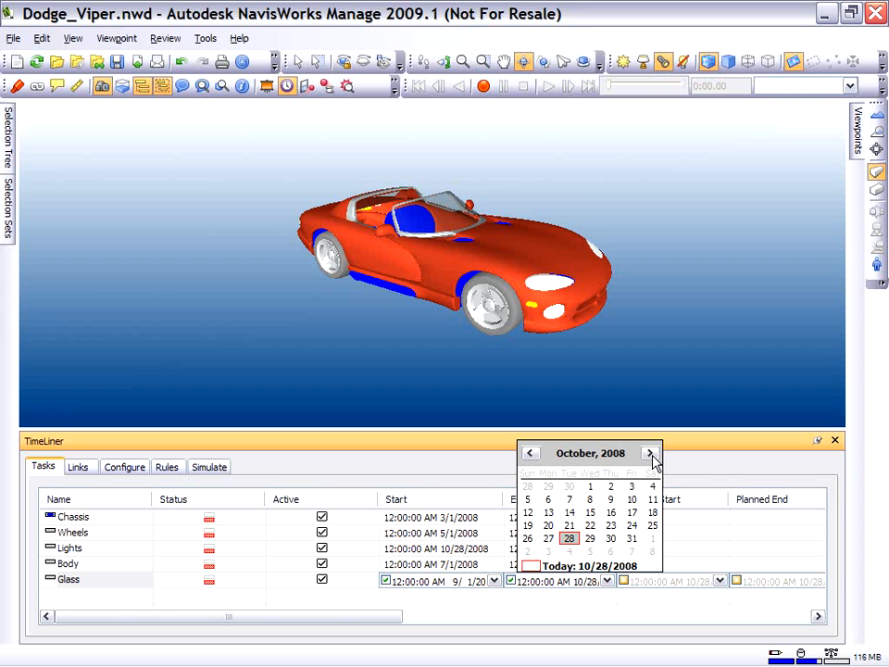
click(652, 512)
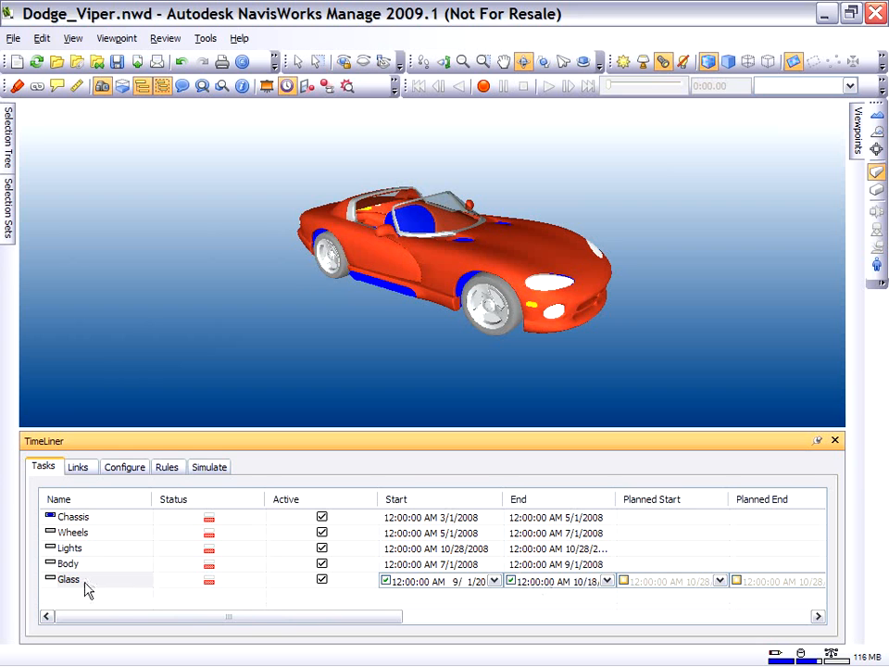
Schedule the Lights task with a start date of 10/18/2008 and an end date of 11/30/2008.
click(69, 548)
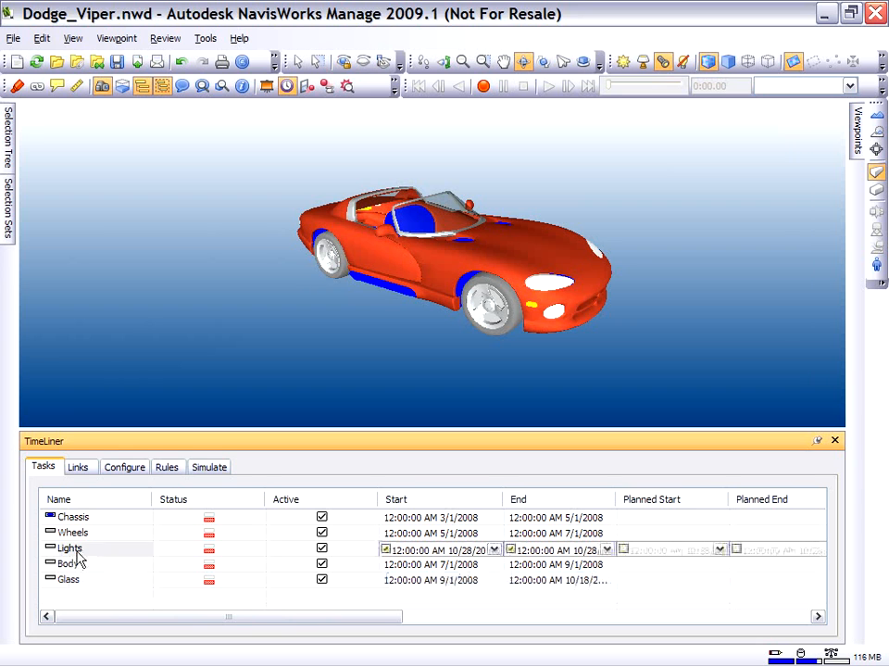
click(496, 550)
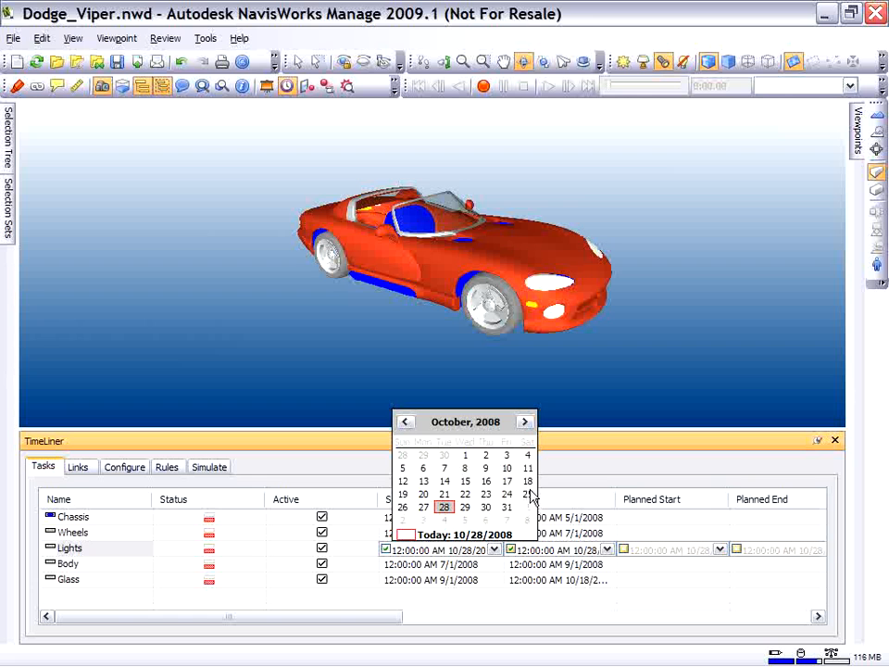
click(530, 483)
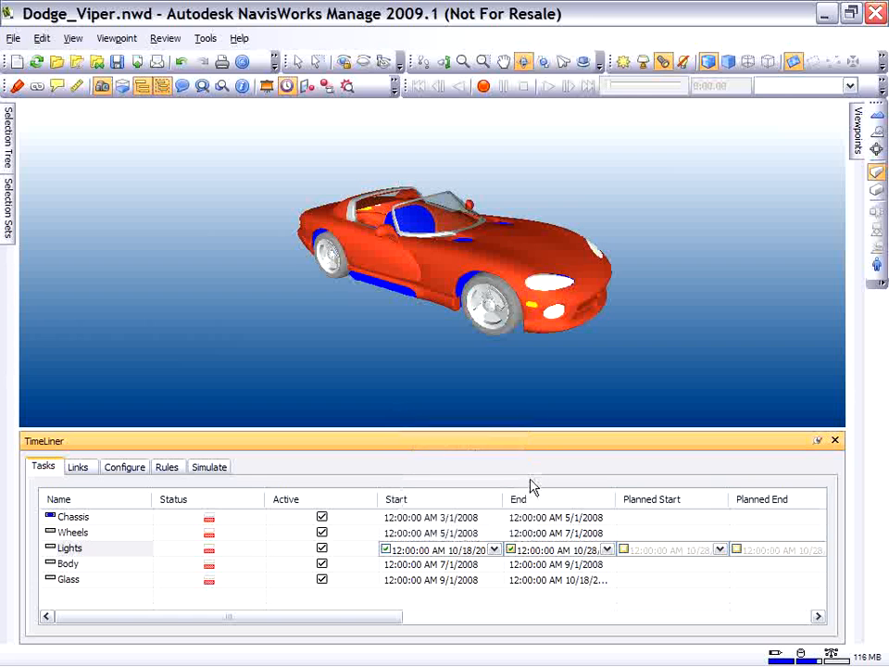
click(608, 550)
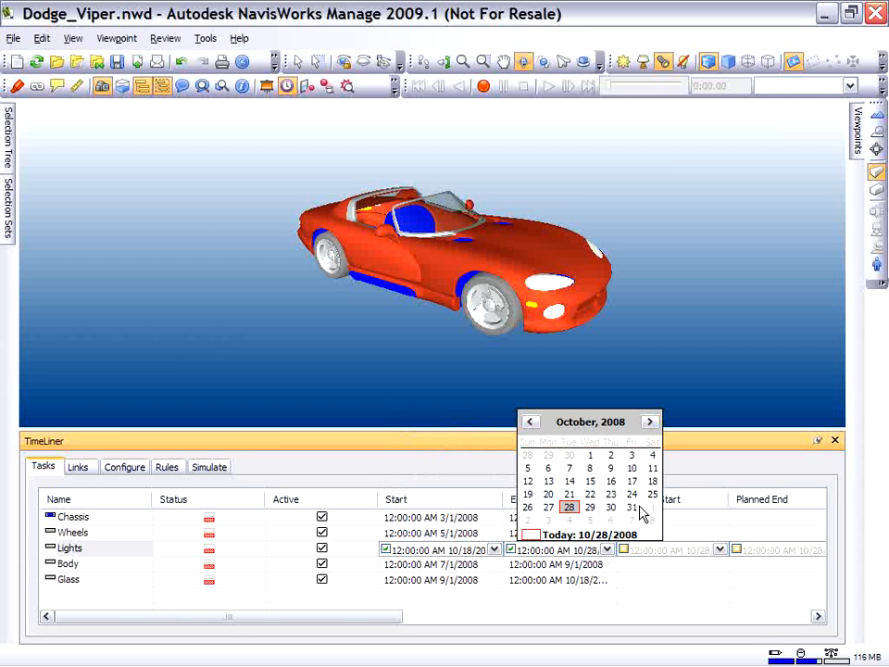
click(651, 424)
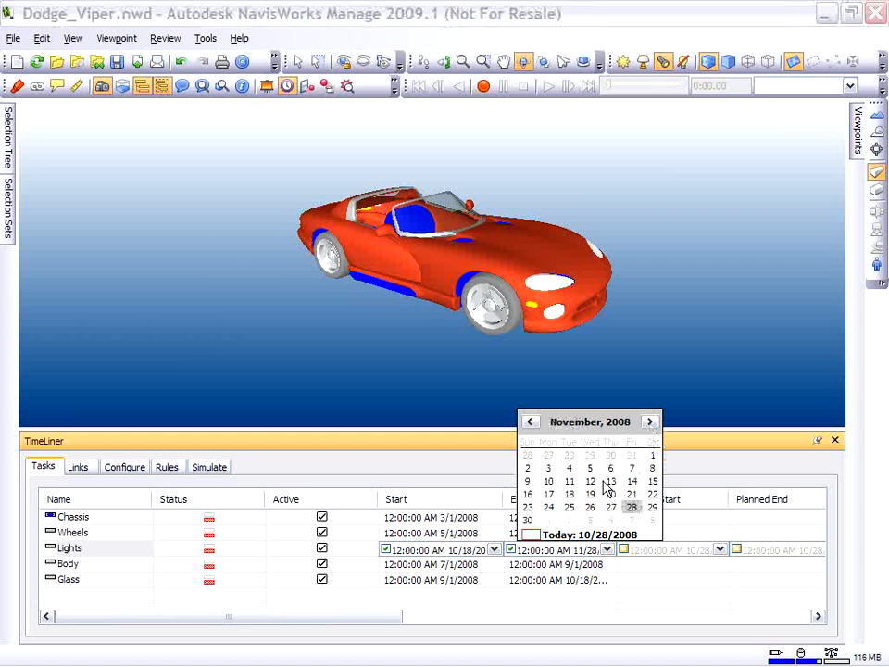
click(527, 522)
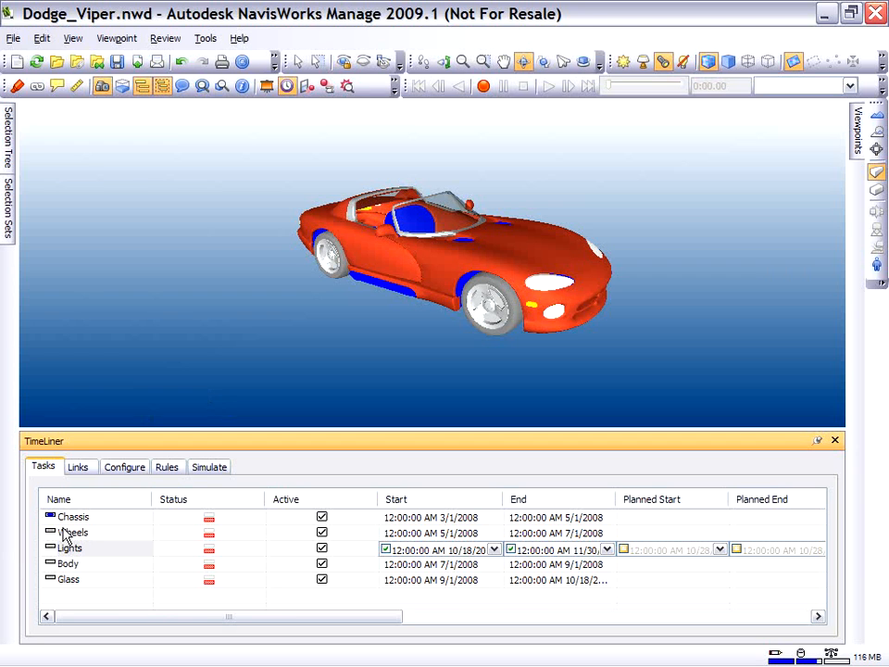
Attach the DODGE_VIPER_TIRES and DODGE_VIPER_RIMS layers to the Wheels task as its selection.
key(Escape)
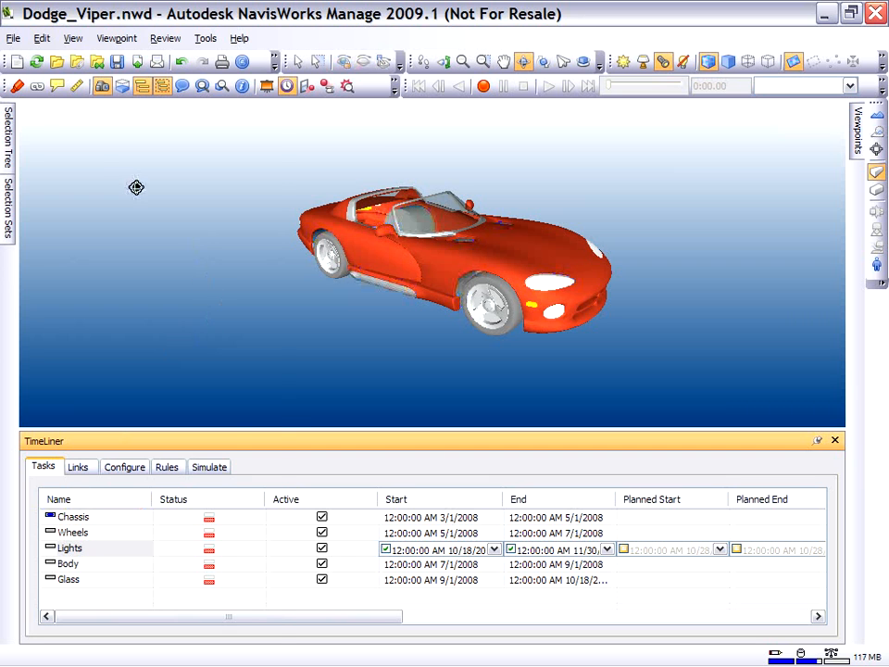
mouse_move(12, 111)
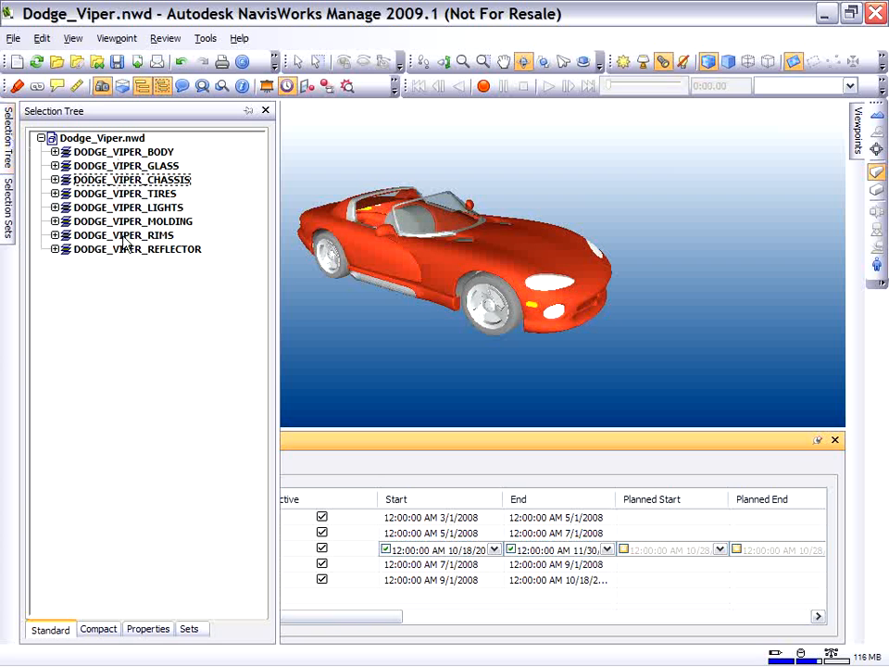
click(121, 193)
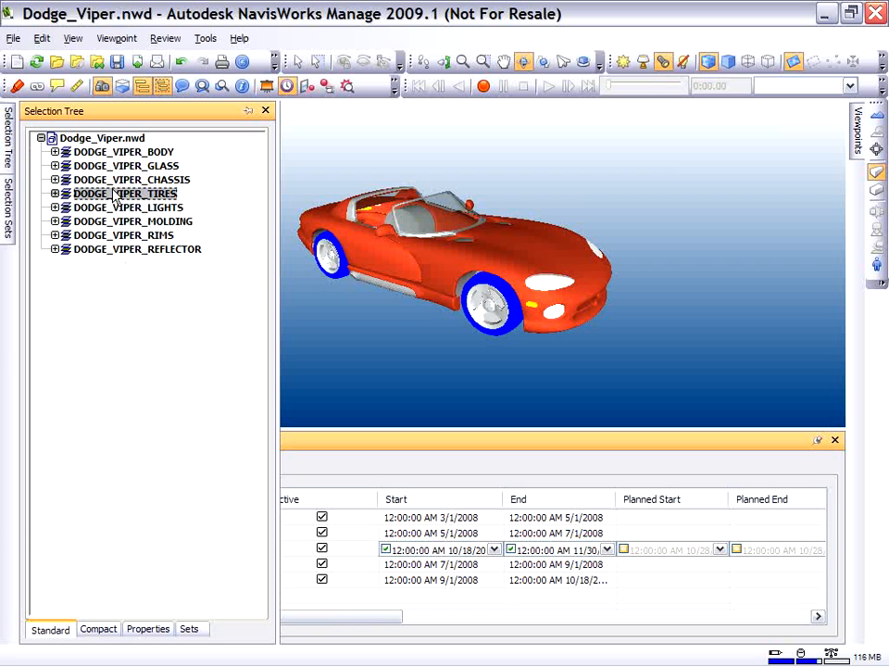
ctrl+click(131, 236)
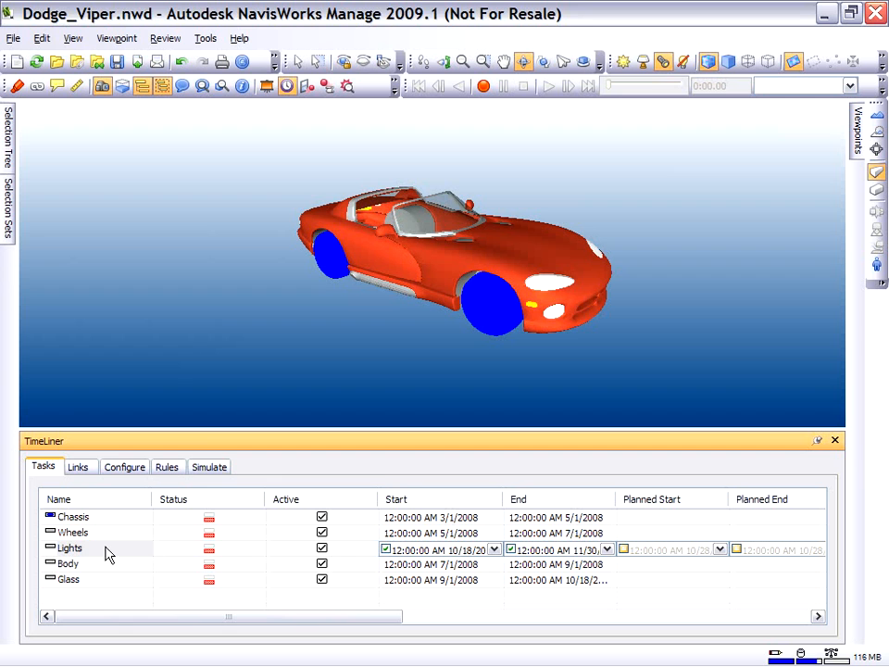
right_click(83, 532)
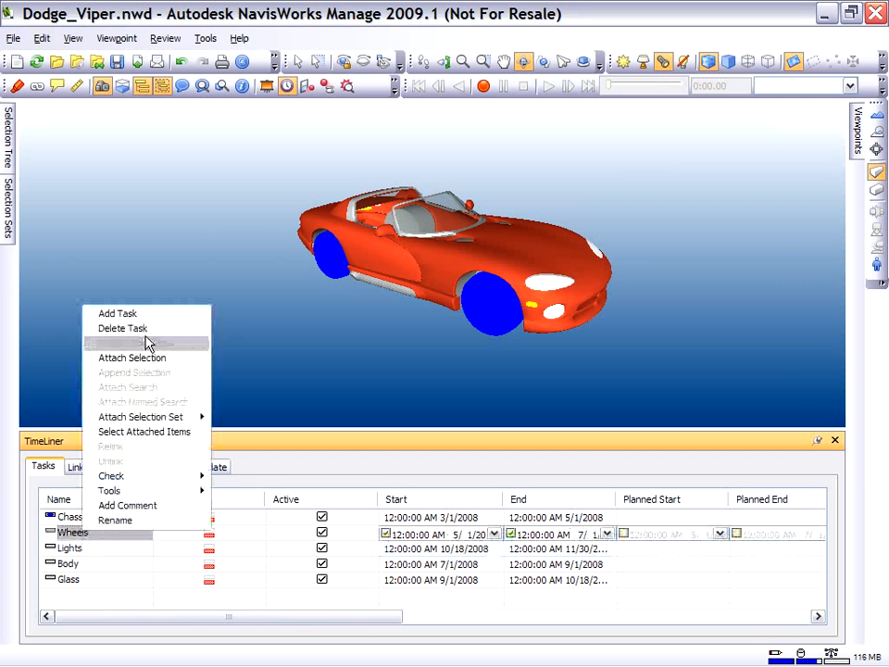
click(154, 360)
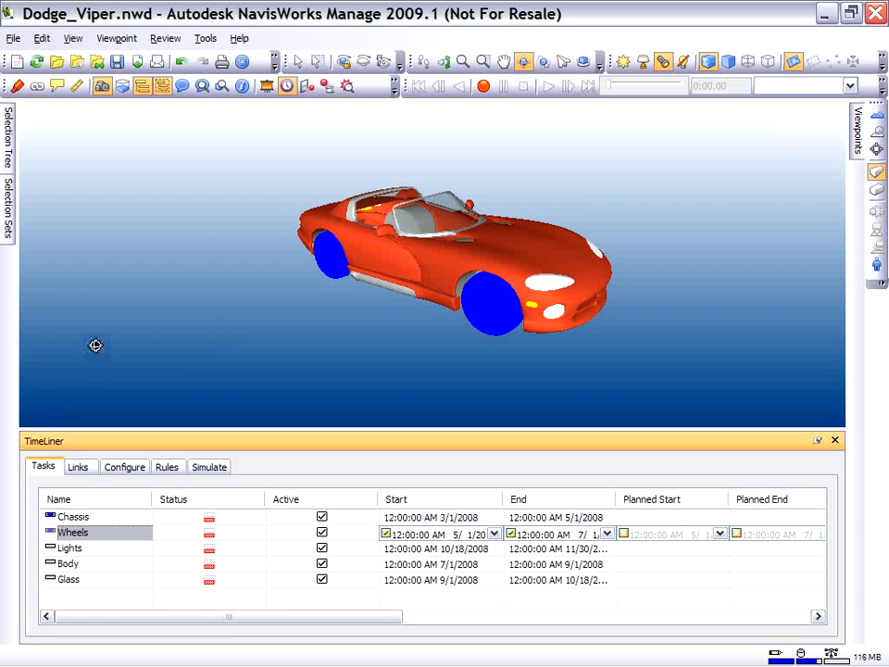
key(Escape)
Attach the car's red body geometry to the Body task as its selection and clear the selection.
click(299, 61)
click(508, 266)
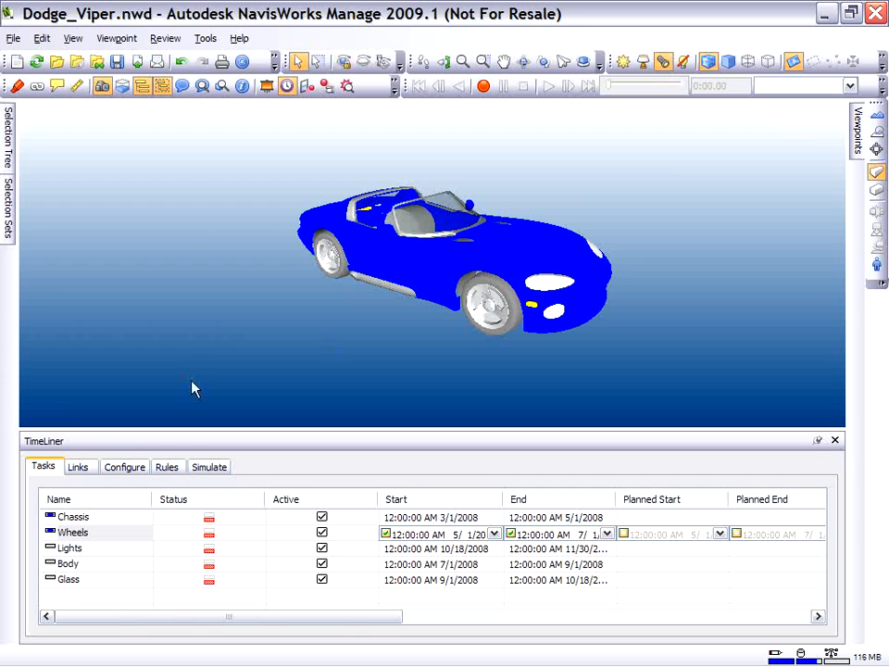
right_click(77, 563)
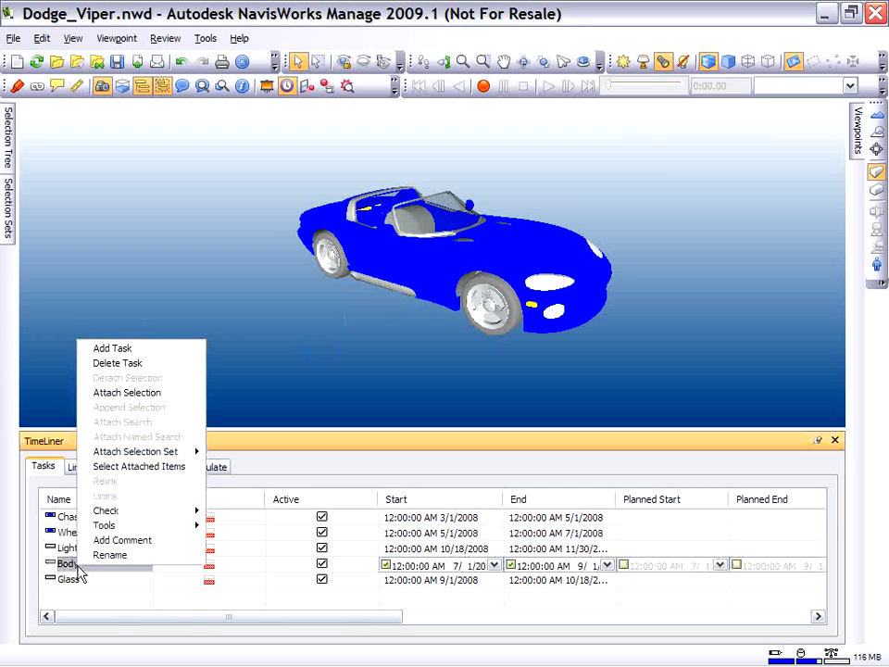
click(152, 399)
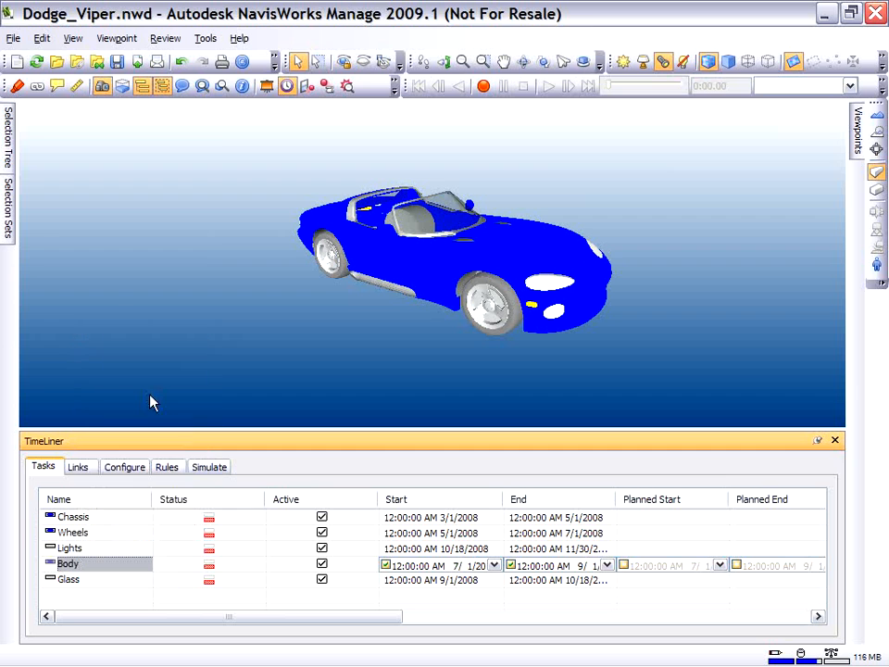
click(108, 299)
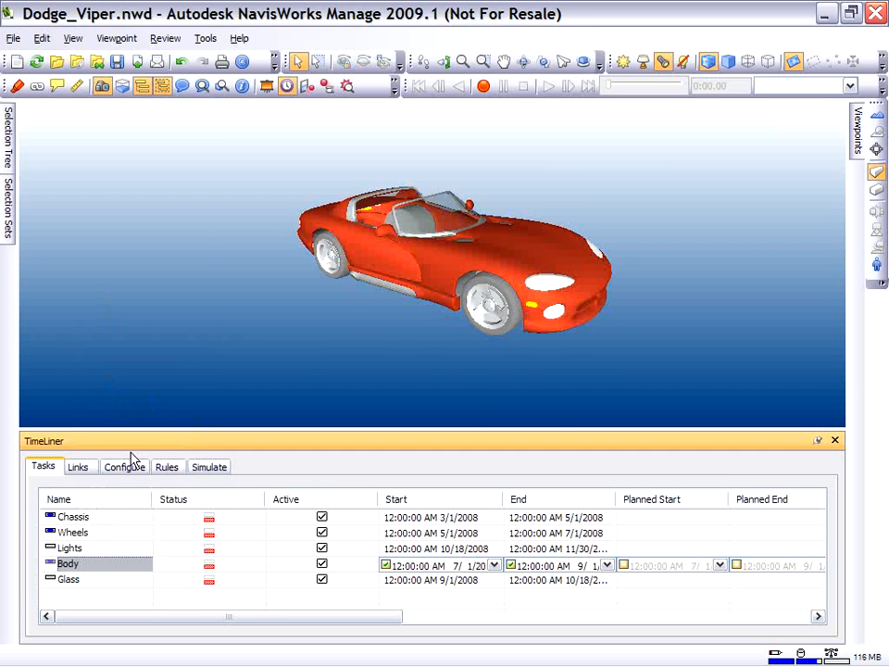
Attach the DODGE_VIPER_LIGHTS and DODGE_VIPER_REFLECTOR layers to the Lights task as its selection.
click(104, 547)
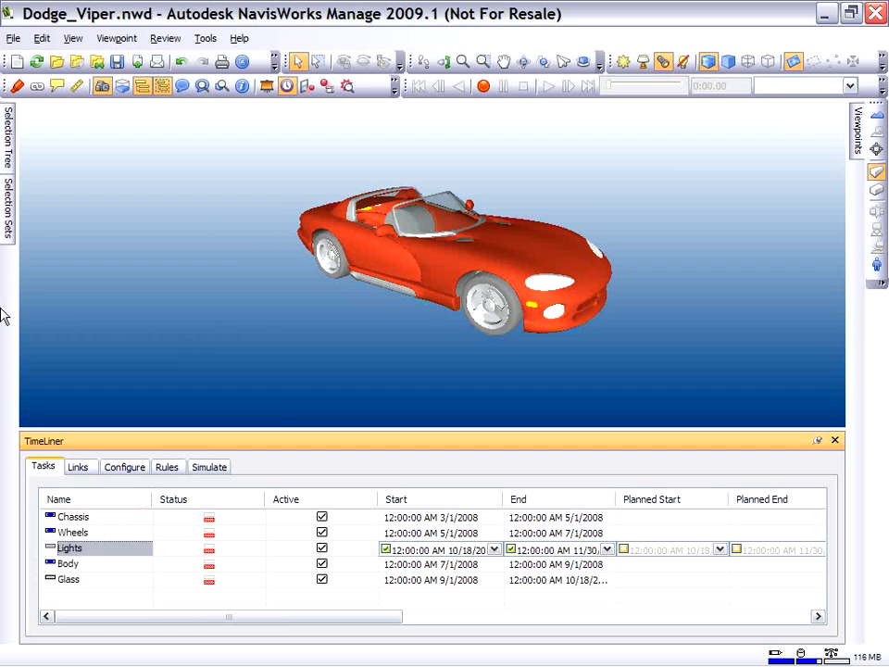
mouse_move(11, 147)
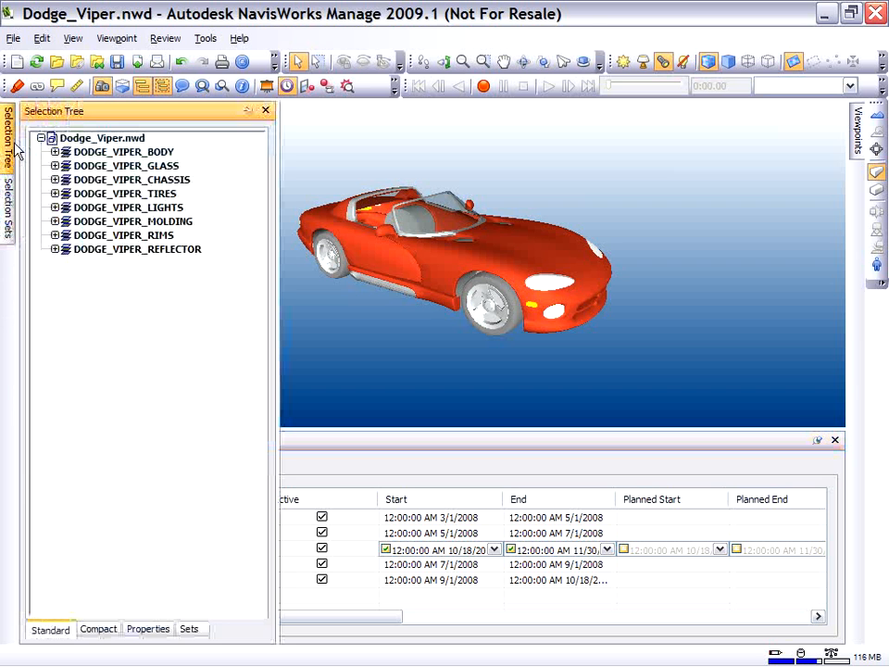
click(108, 209)
ctrl+click(113, 251)
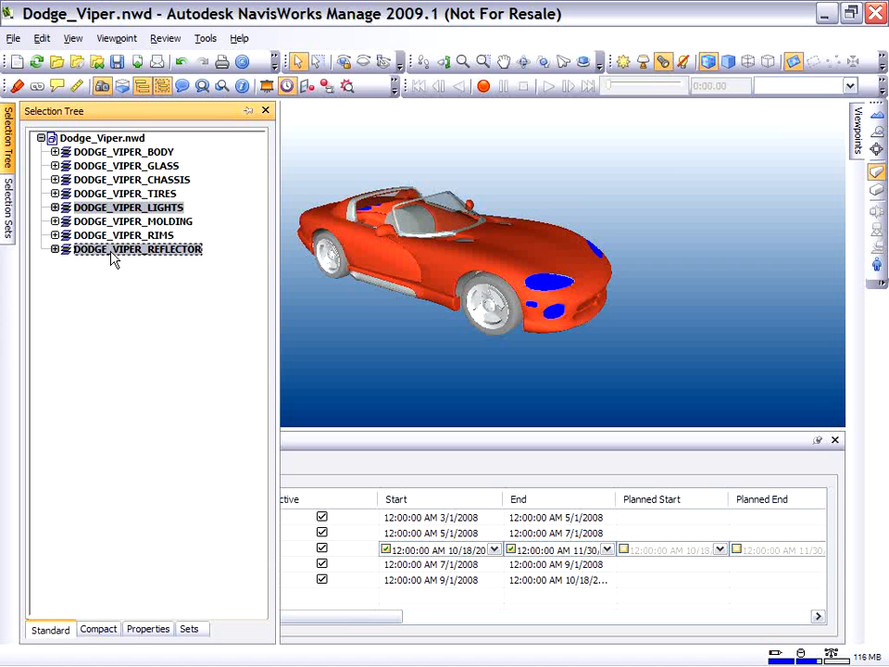
right_click(113, 256)
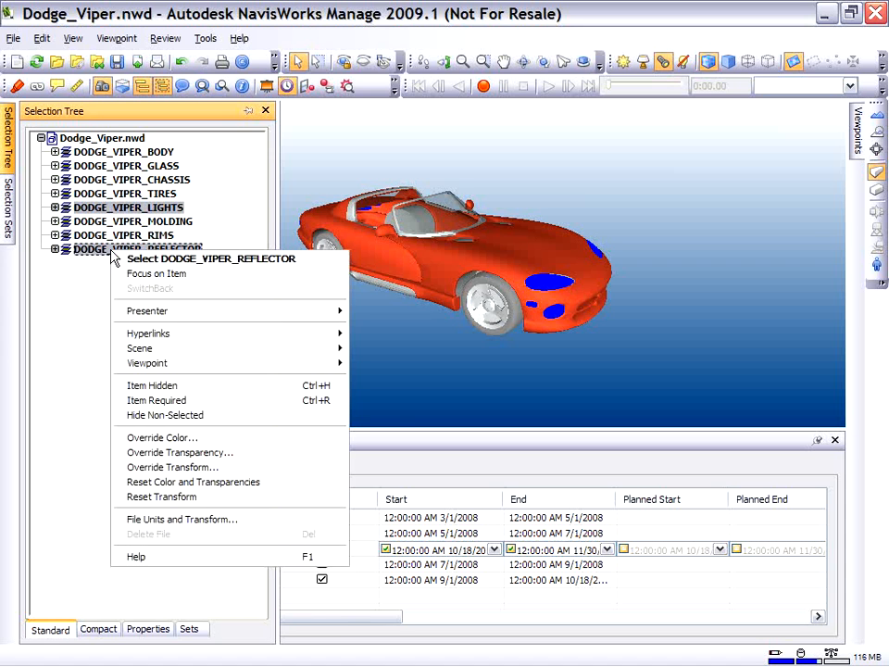
click(404, 446)
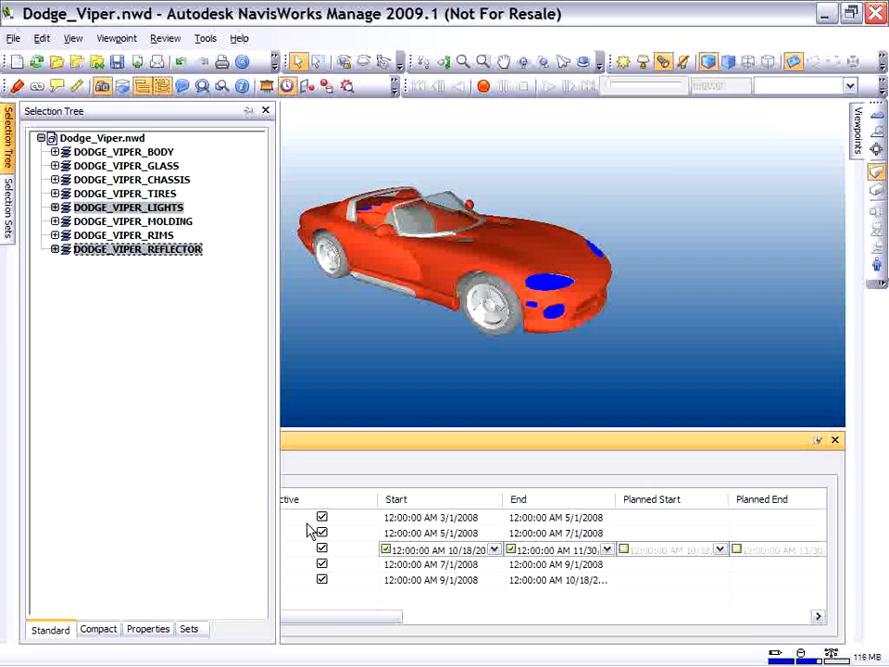
right_click(83, 554)
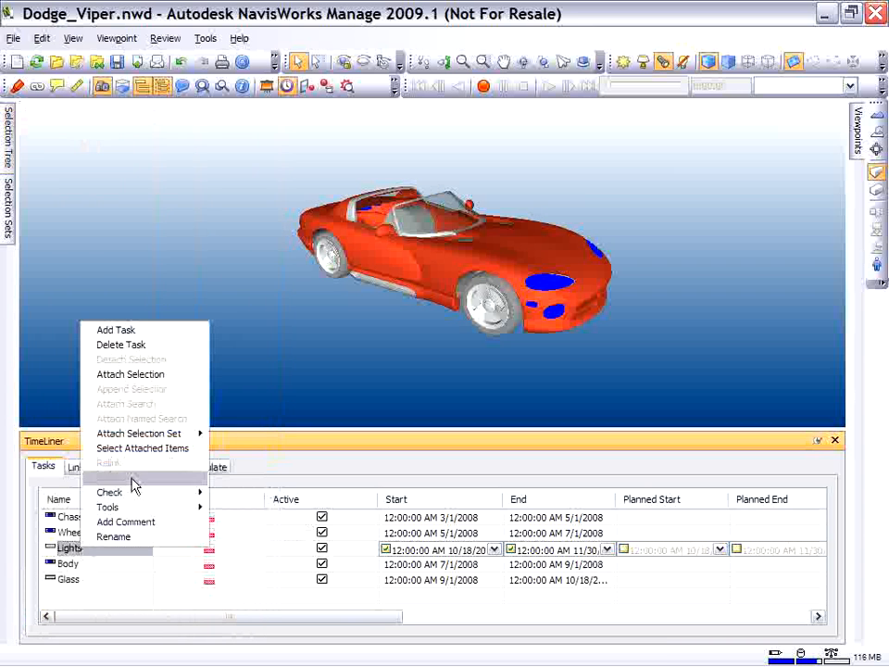
click(140, 376)
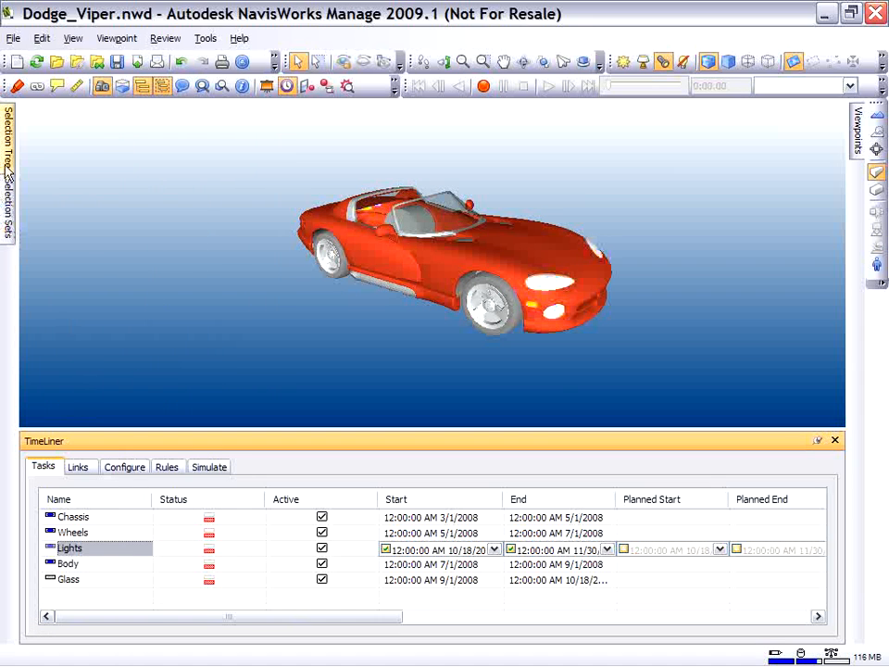
Attach the DODGE_VIPER_MOLDING and DODGE_VIPER_GLASS layers to the Glass task as its selection and clear the selection.
mouse_move(11, 153)
click(116, 236)
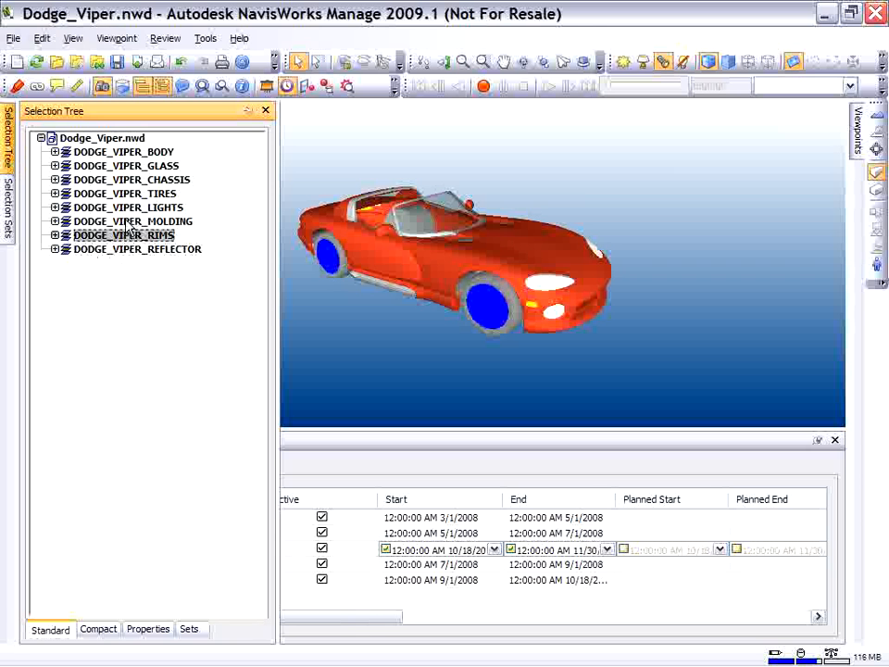
click(132, 222)
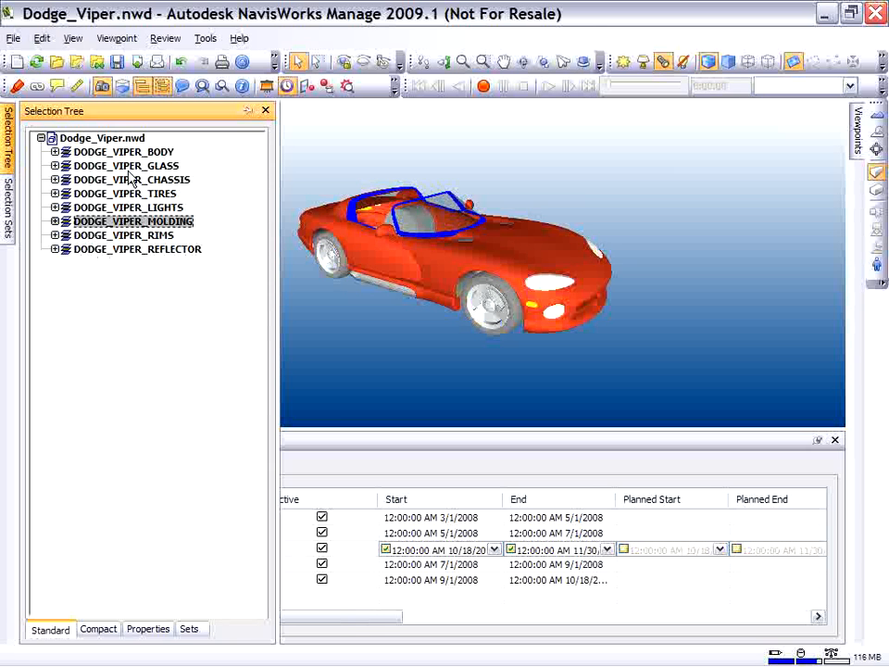
ctrl+click(129, 167)
right_click(132, 170)
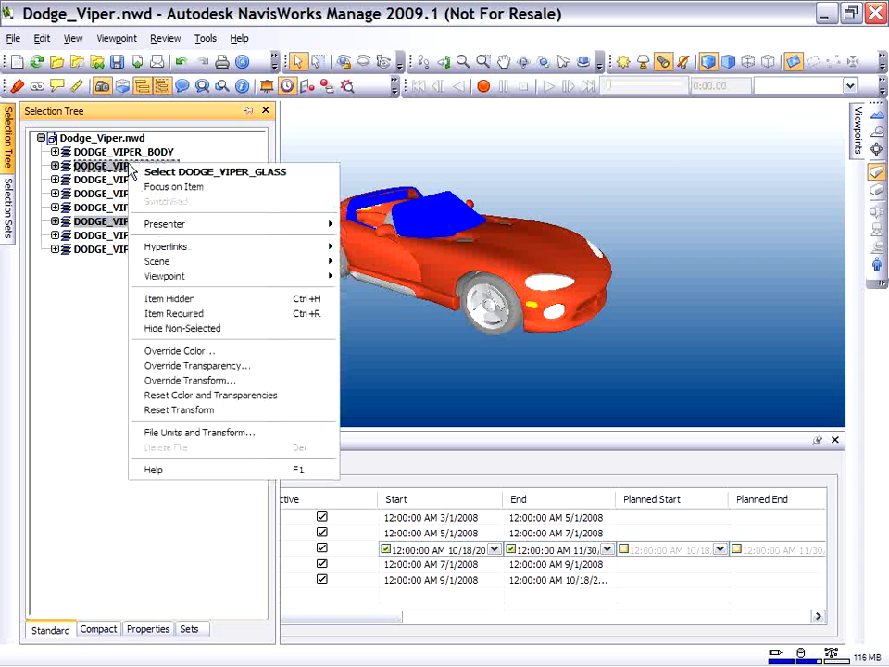
click(431, 449)
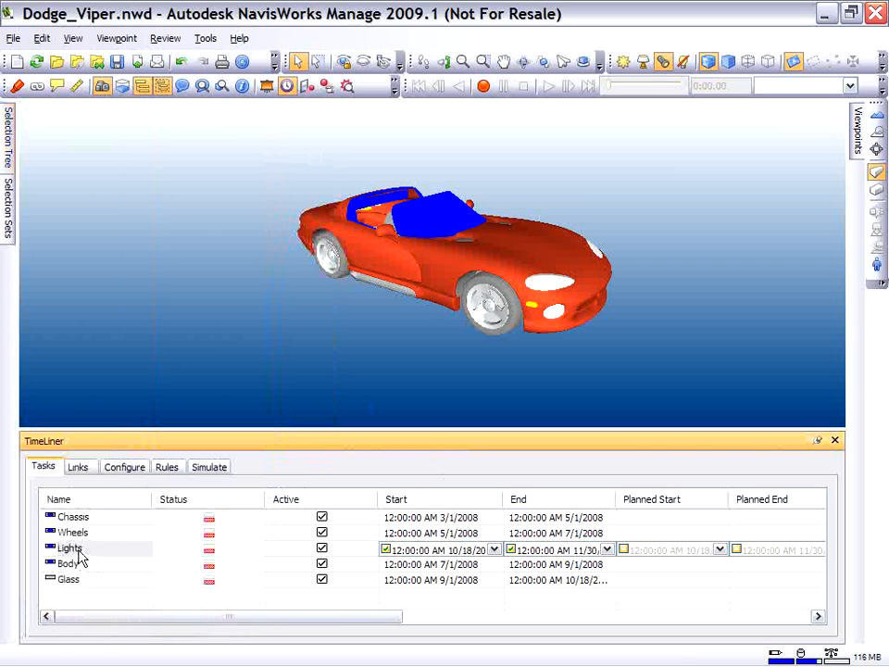
right_click(77, 585)
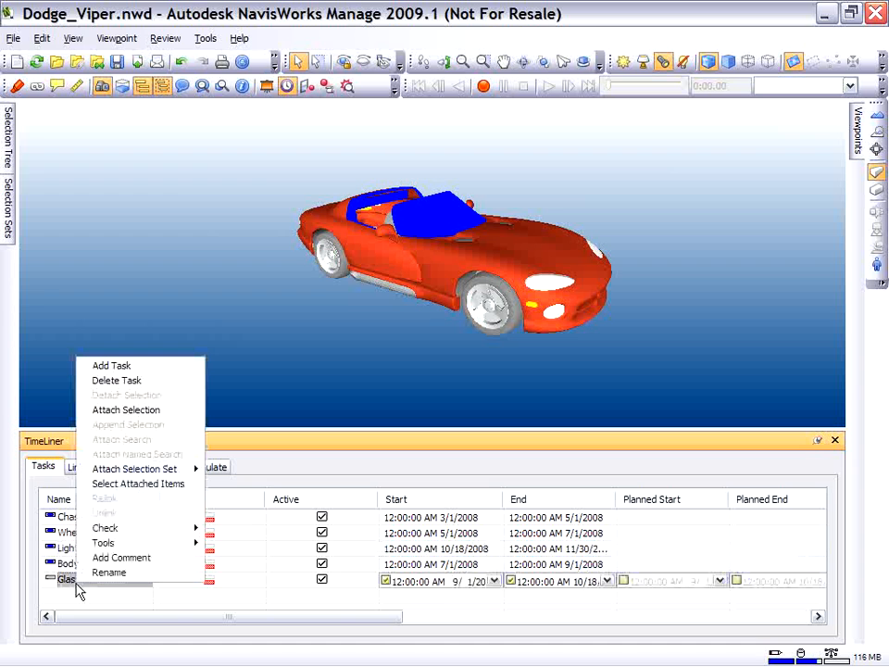
click(146, 410)
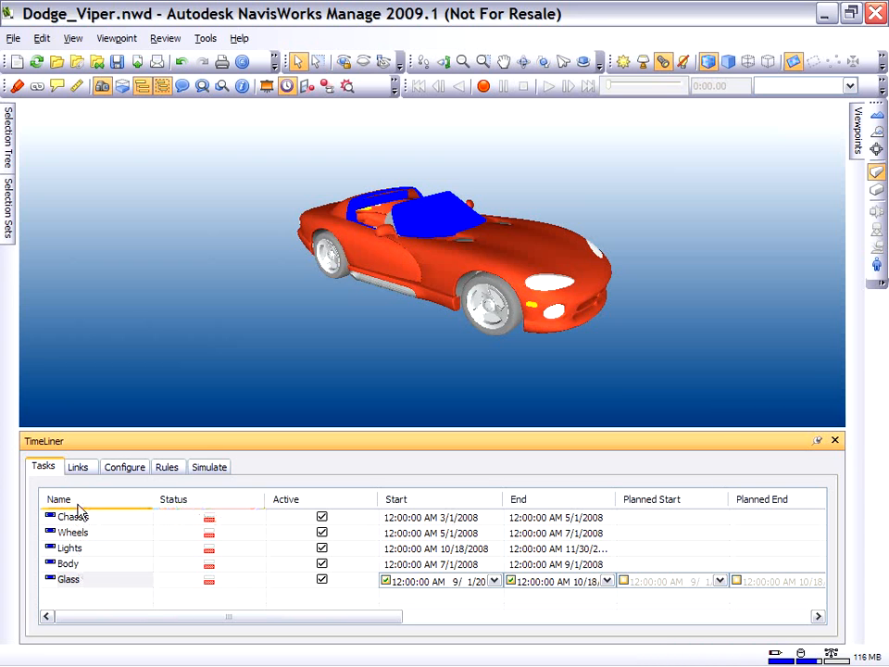
key(Escape)
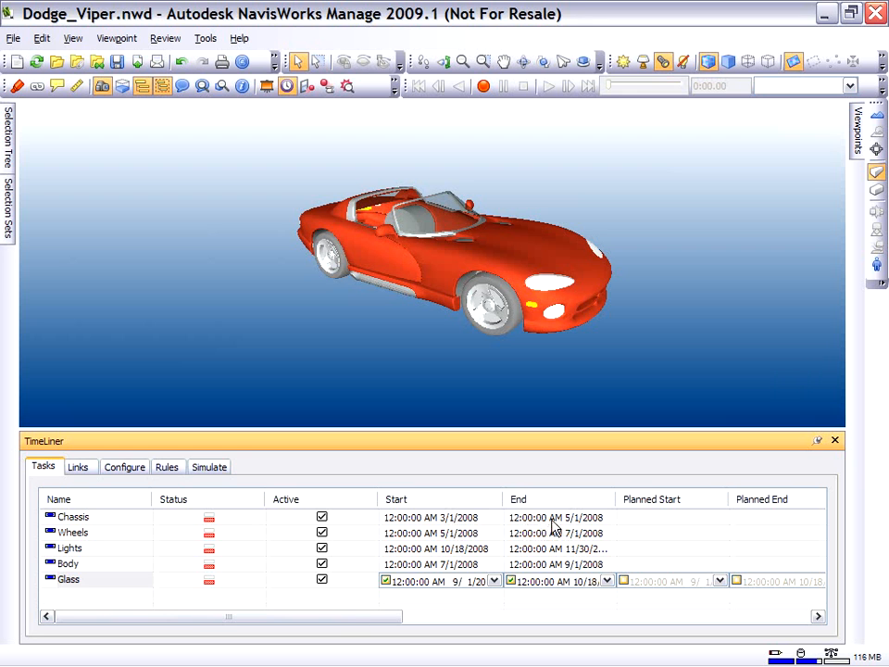
Check the tasks' type and attachment columns, the simulation's initial state and the appearance settings of the Construct task type.
drag(349, 618, 615, 631)
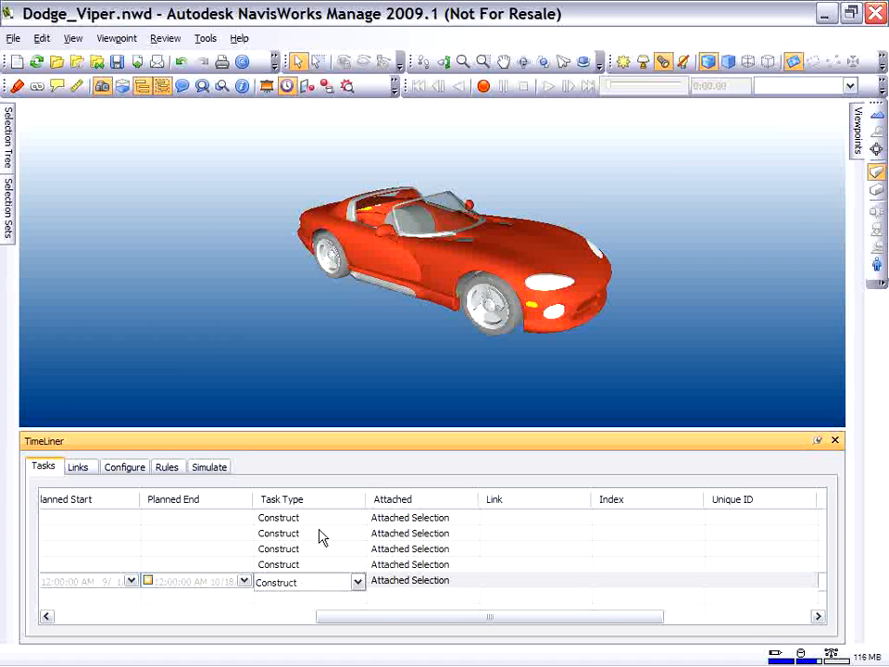
drag(450, 617, 167, 615)
drag(163, 430, 157, 500)
click(208, 539)
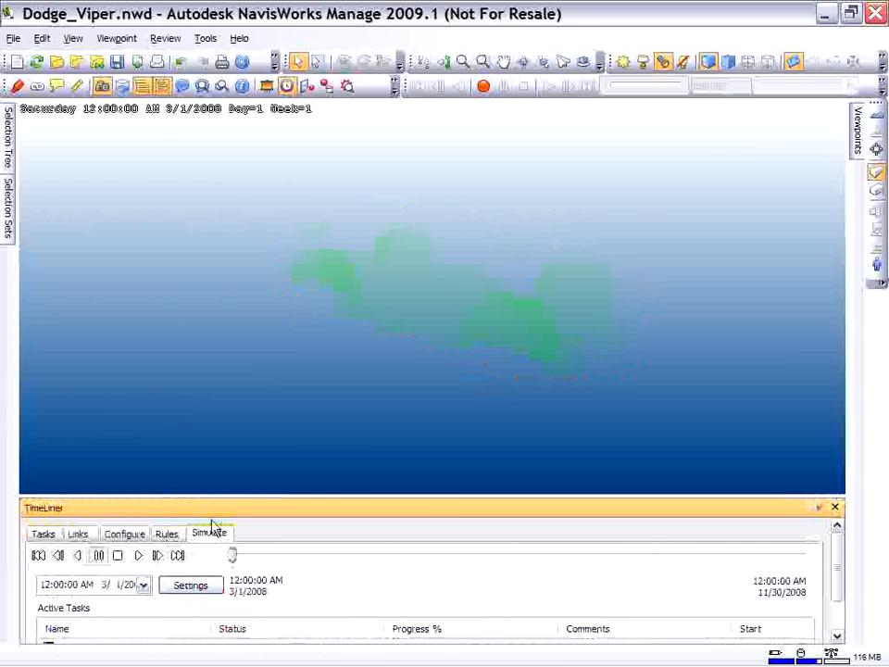
drag(210, 497, 185, 278)
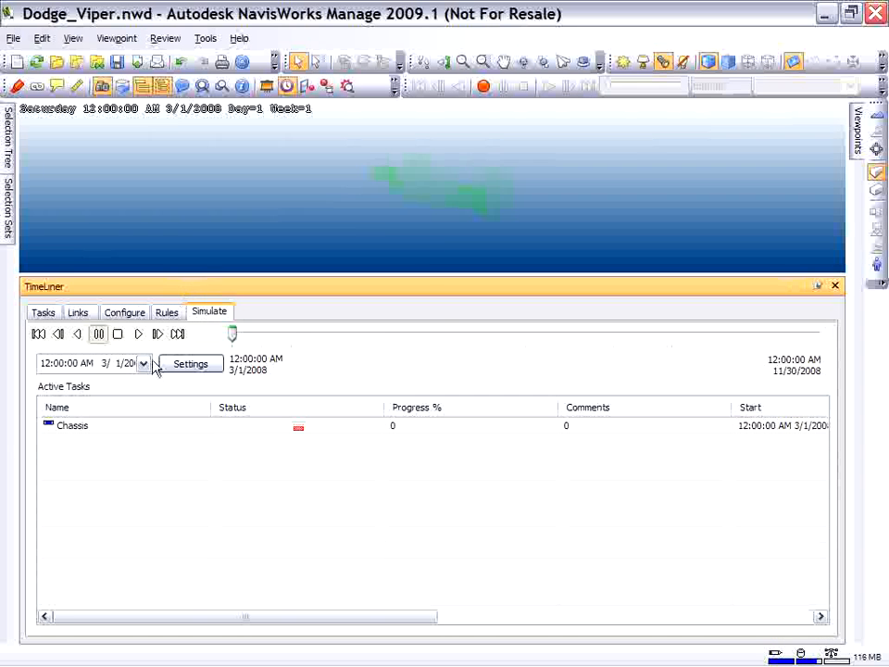
click(137, 314)
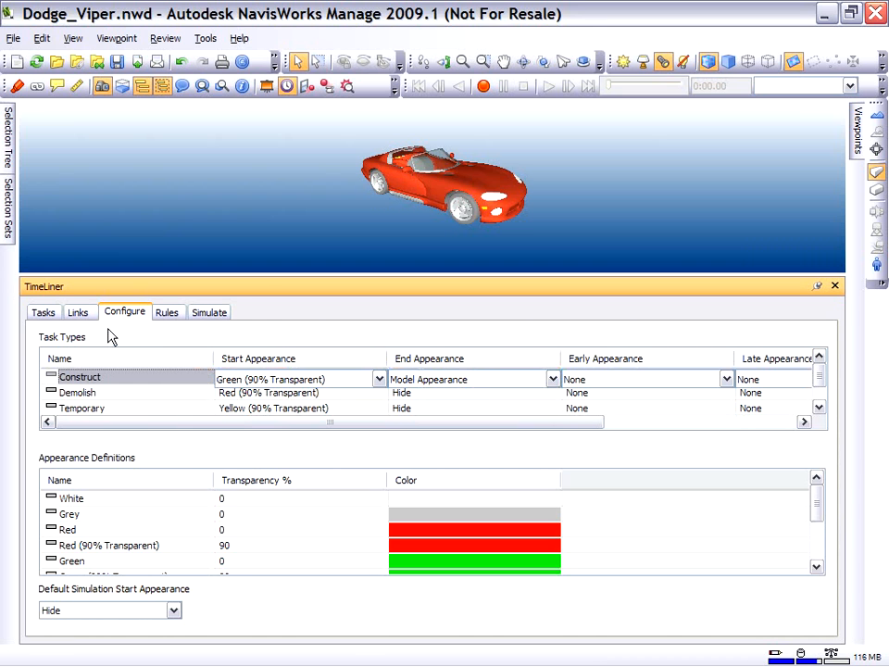
Enlarge the model view, play the construction simulation through to its end and scrub it back to 7/1/2008.
drag(267, 284, 254, 449)
click(209, 502)
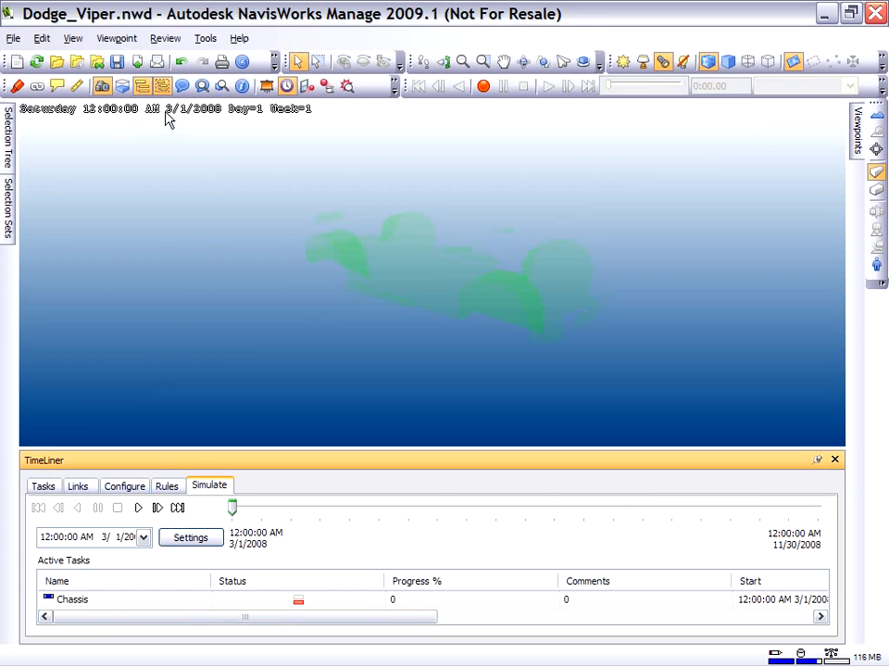
click(139, 508)
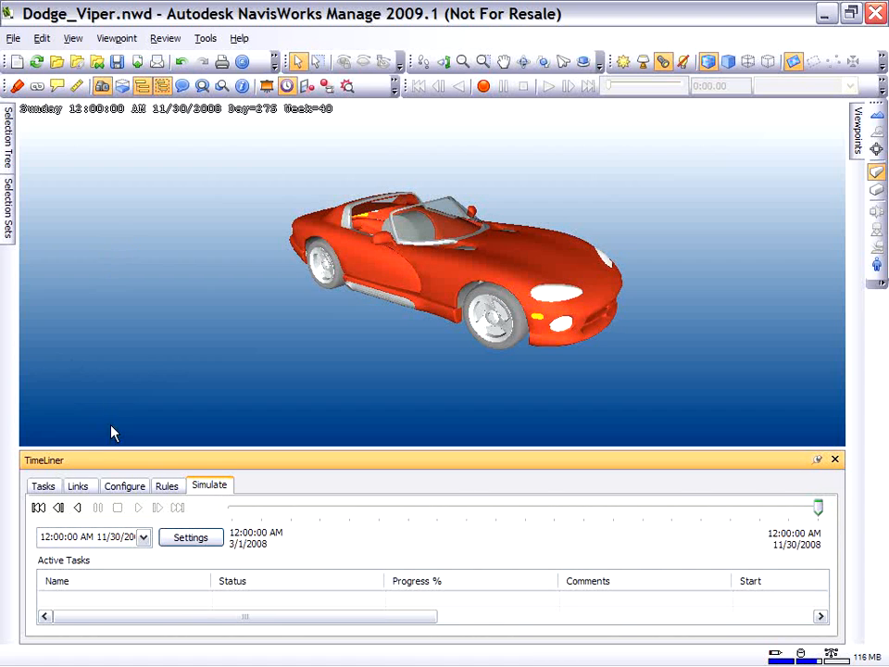
click(473, 514)
drag(524, 510, 497, 516)
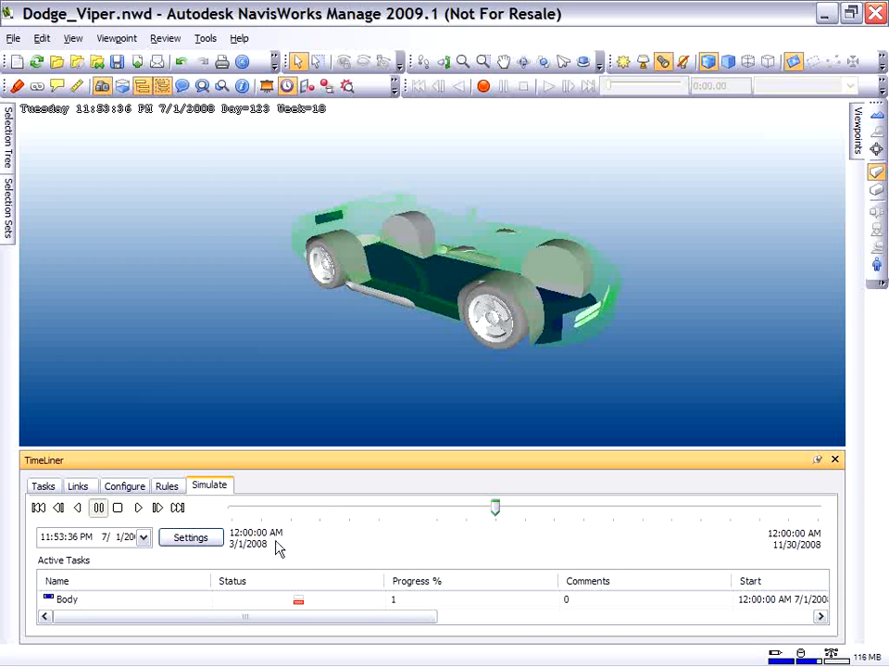
Set the simulation date to 6/18/2008 and enlarge the TimeLiner window to examine the active task's progress.
click(144, 538)
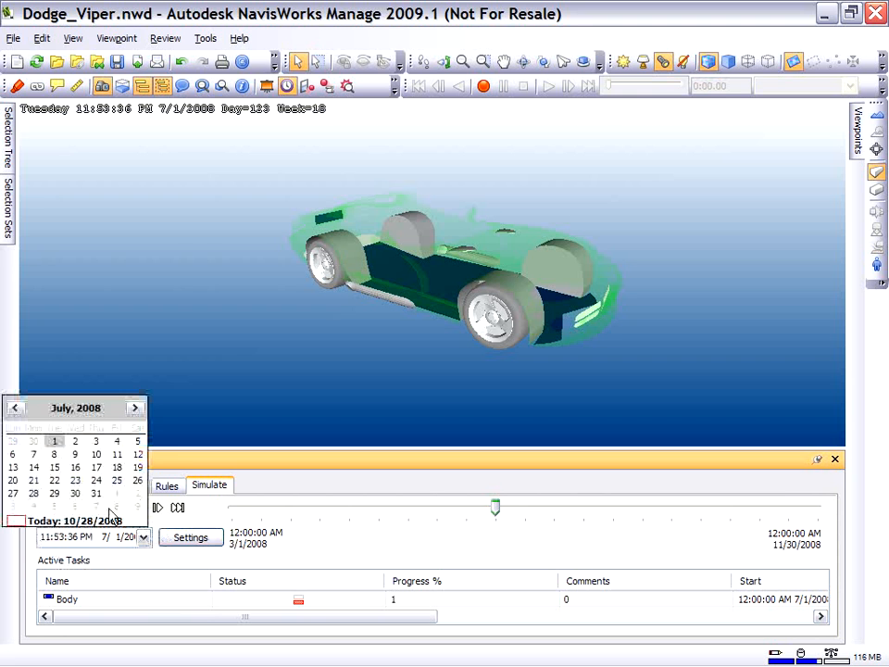
click(16, 409)
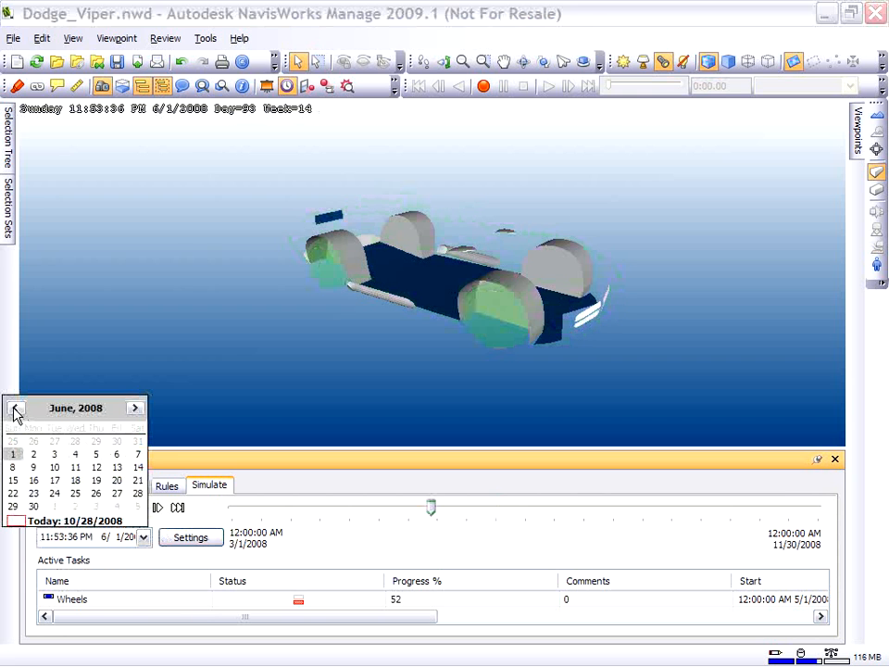
click(78, 482)
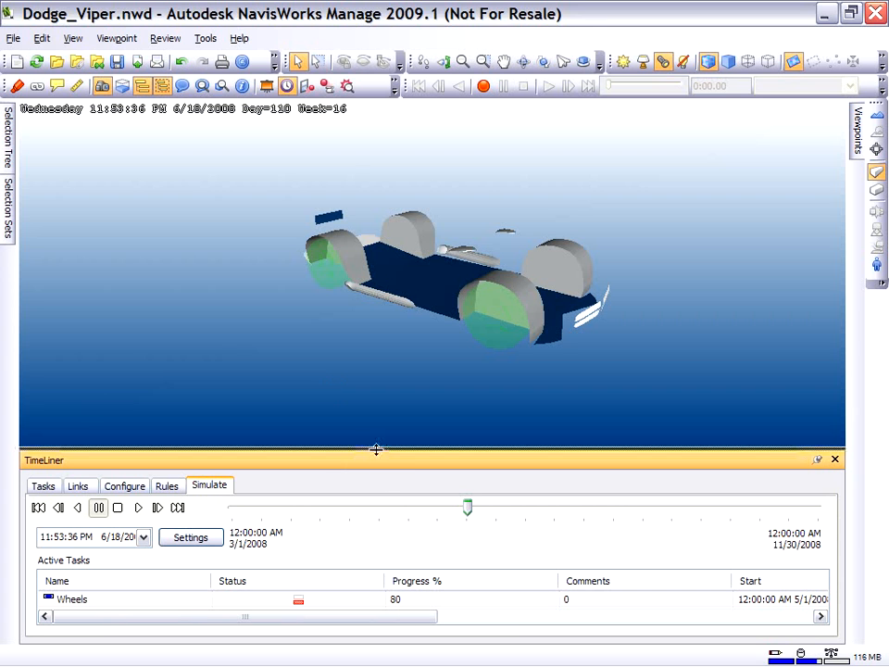
drag(377, 449, 377, 417)
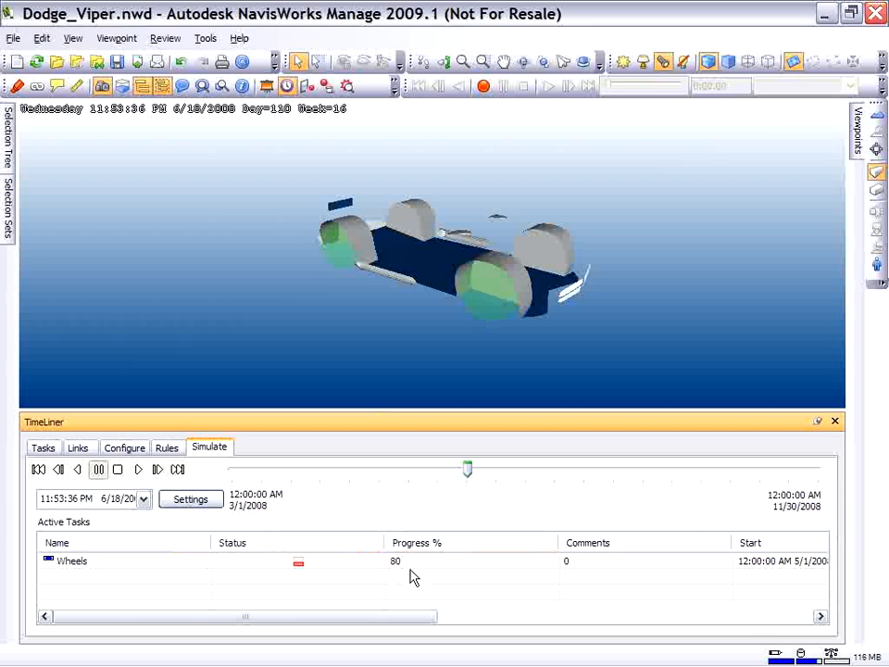
Scrub the simulation back to 6/11/2008 and examine the playback duration and overlay text position options in its settings.
drag(468, 470, 452, 474)
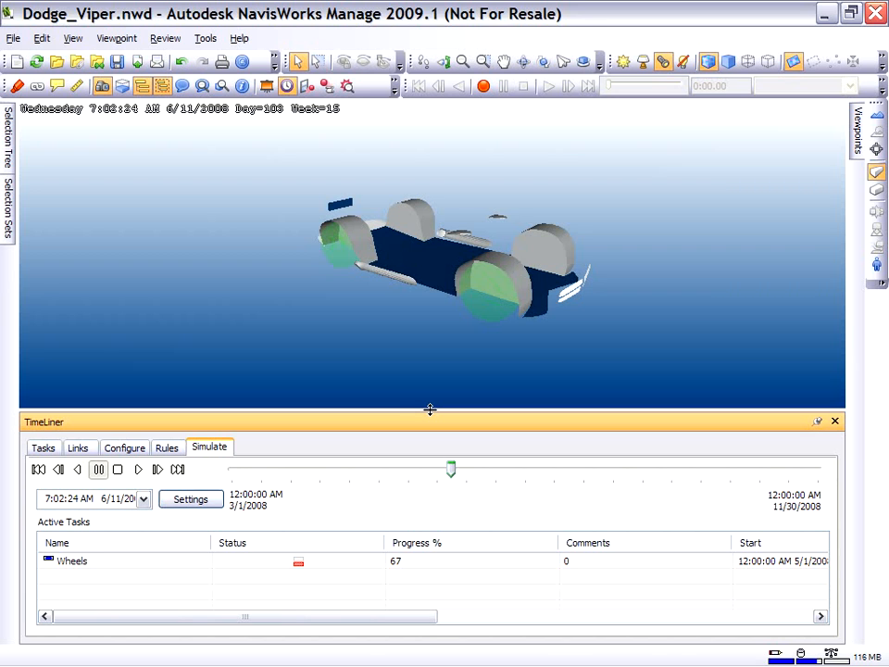
click(191, 500)
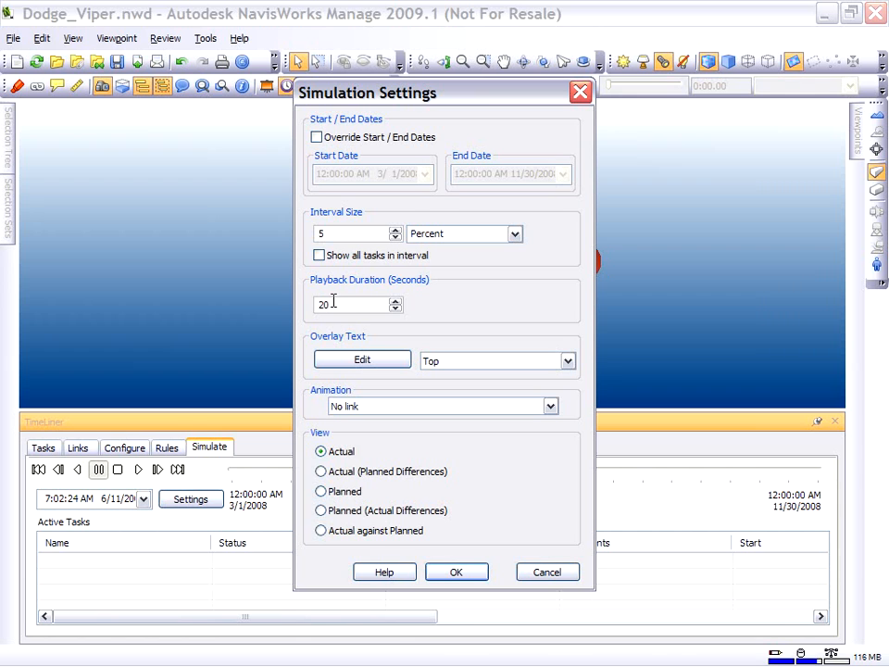
drag(331, 304, 358, 302)
click(568, 362)
click(569, 363)
click(568, 361)
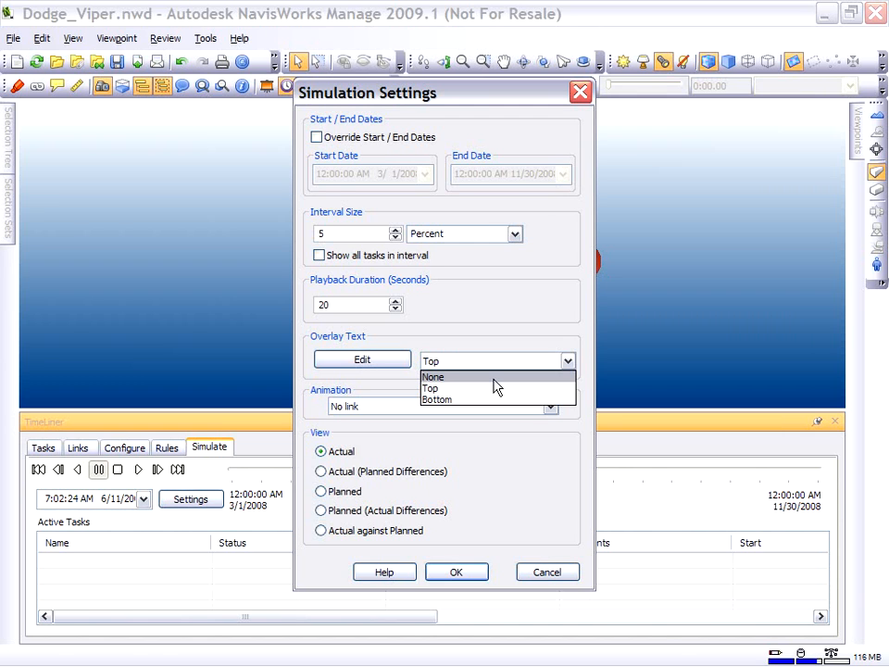
Inspect the simulation's overlay text definition, cancel it, accept the simulation settings and move the simulation date to 6/4/2008.
click(383, 365)
click(383, 366)
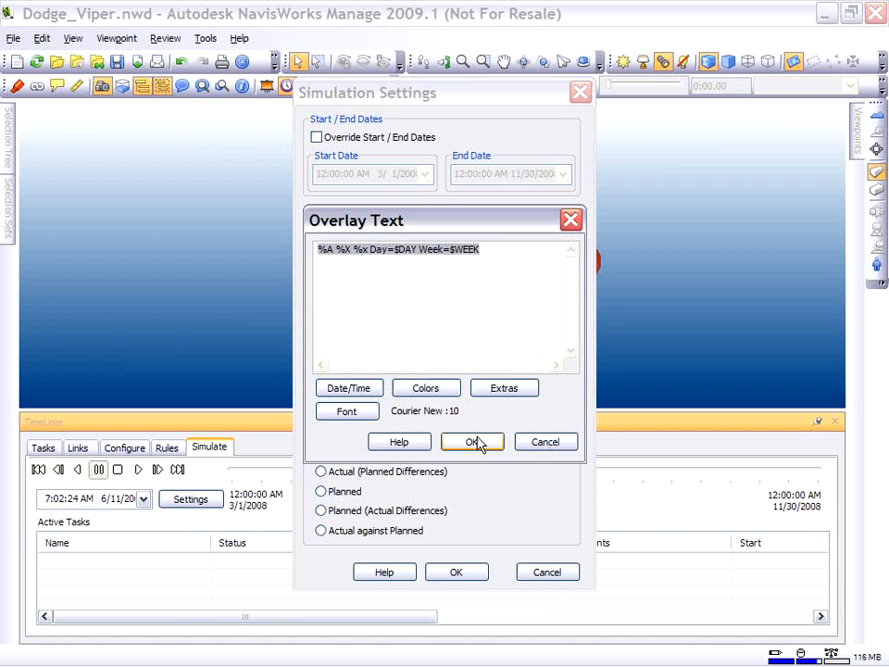
click(537, 445)
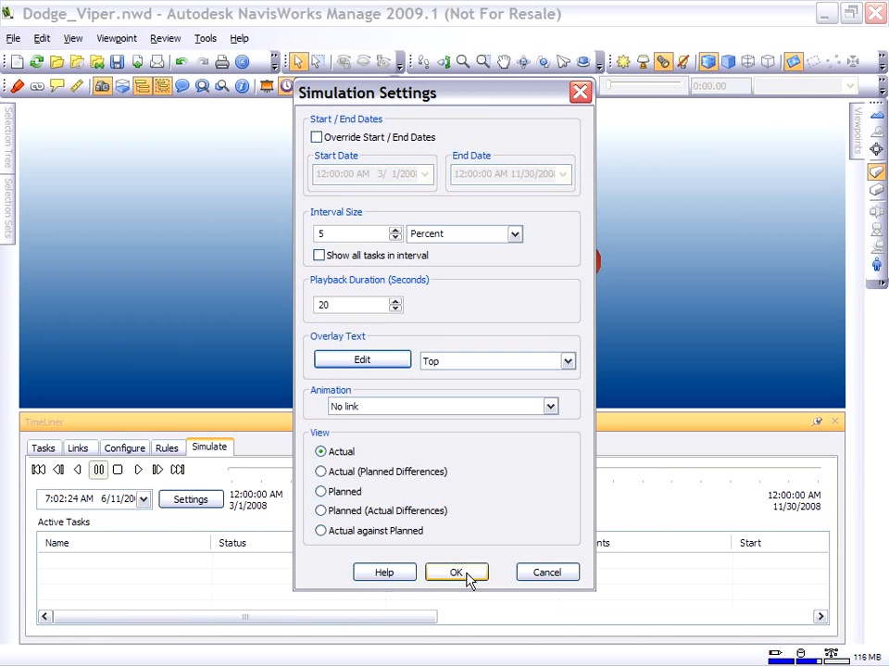
click(457, 574)
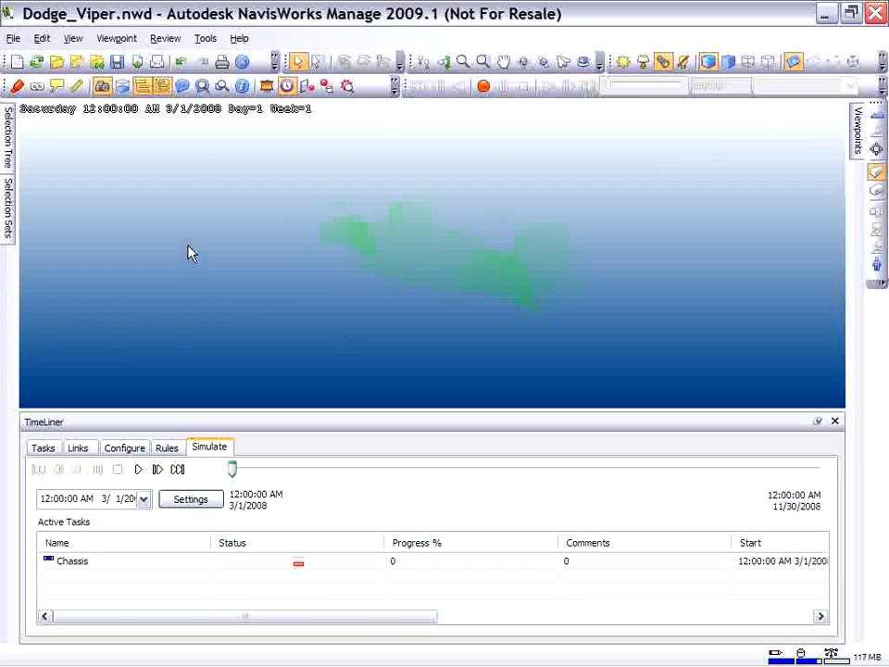
click(439, 469)
click(567, 474)
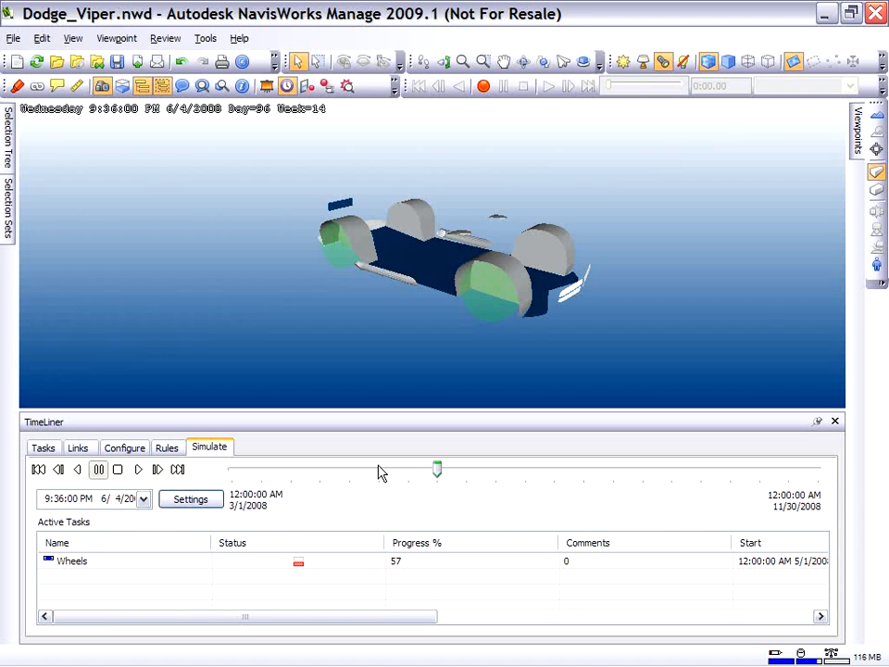
Open Meadowgate.nwd from the Meadowgate folder in C:\AEC Demos\Tech Day, discarding the changes to Dodge_Viper.nwd.
click(14, 38)
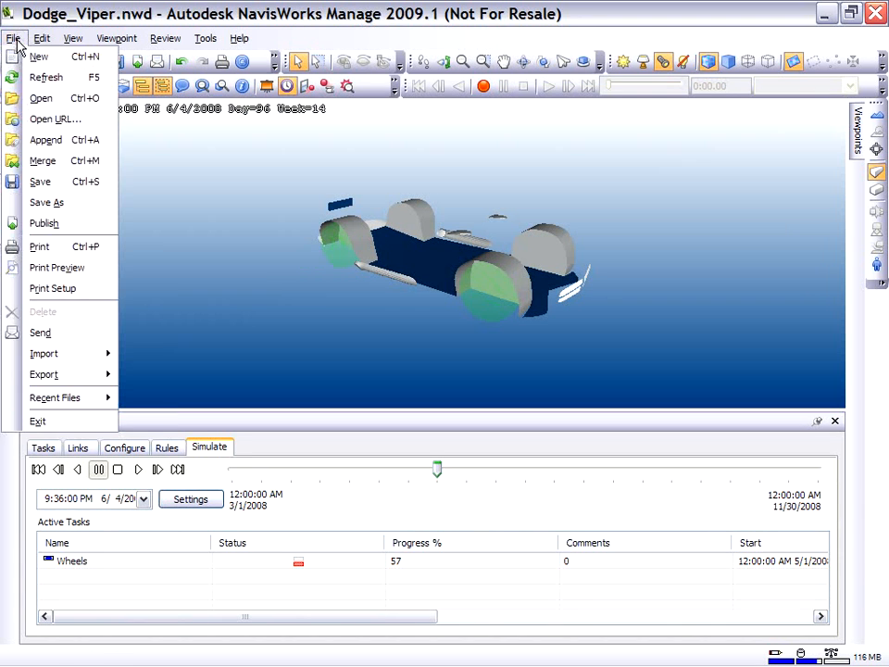
click(39, 99)
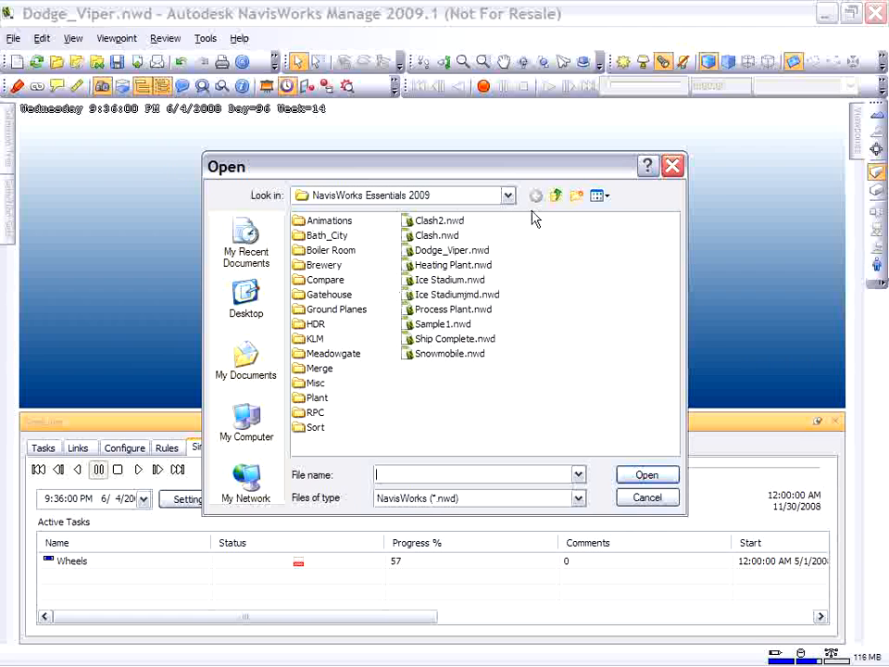
click(558, 197)
click(556, 195)
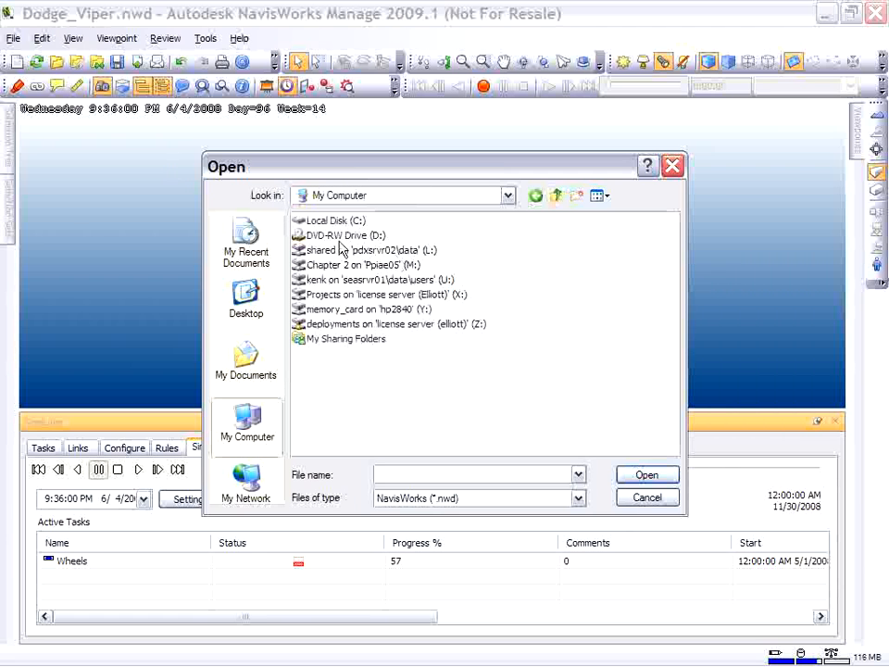
double_click(337, 225)
double_click(311, 234)
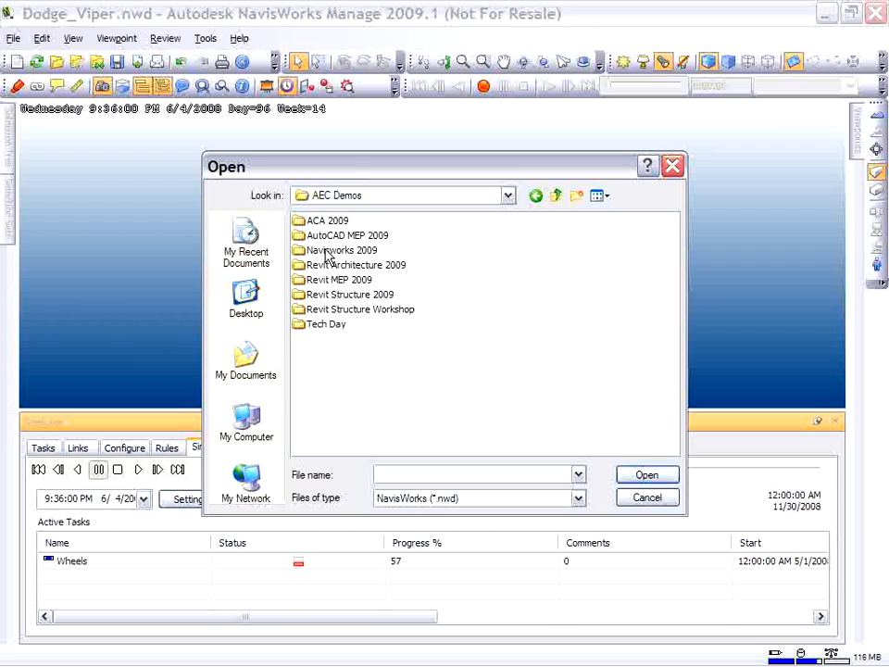
double_click(327, 329)
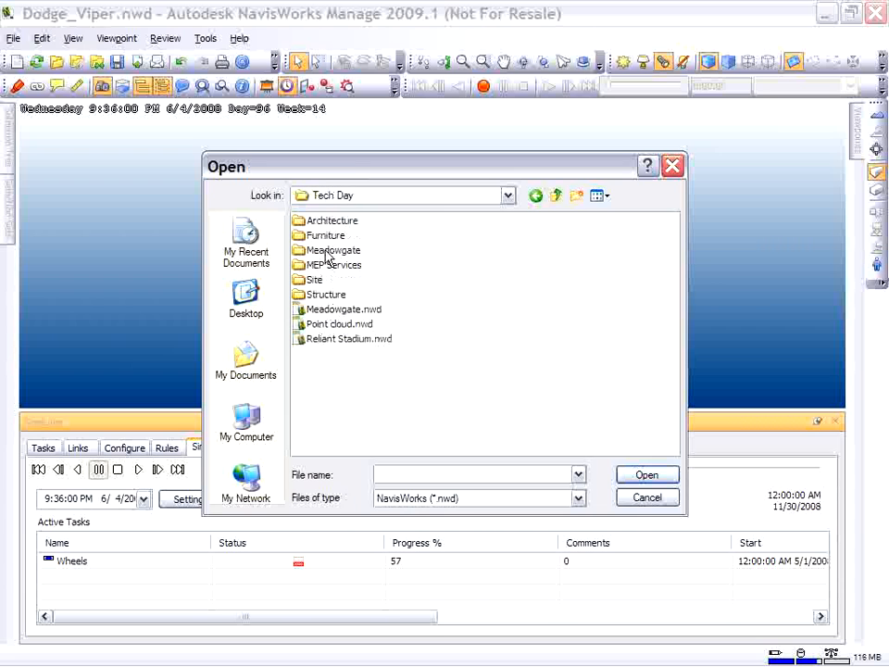
double_click(326, 248)
double_click(328, 238)
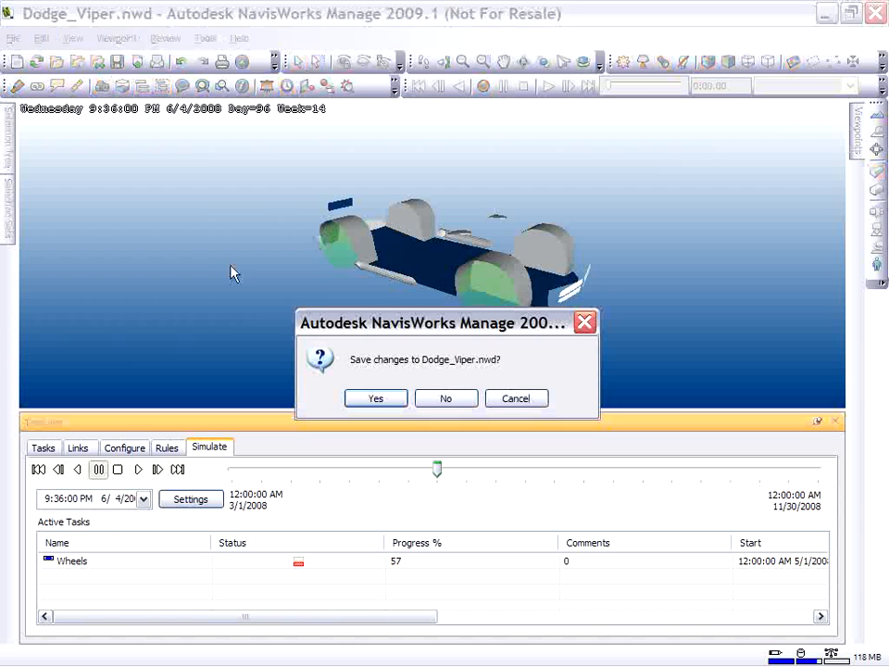
click(448, 398)
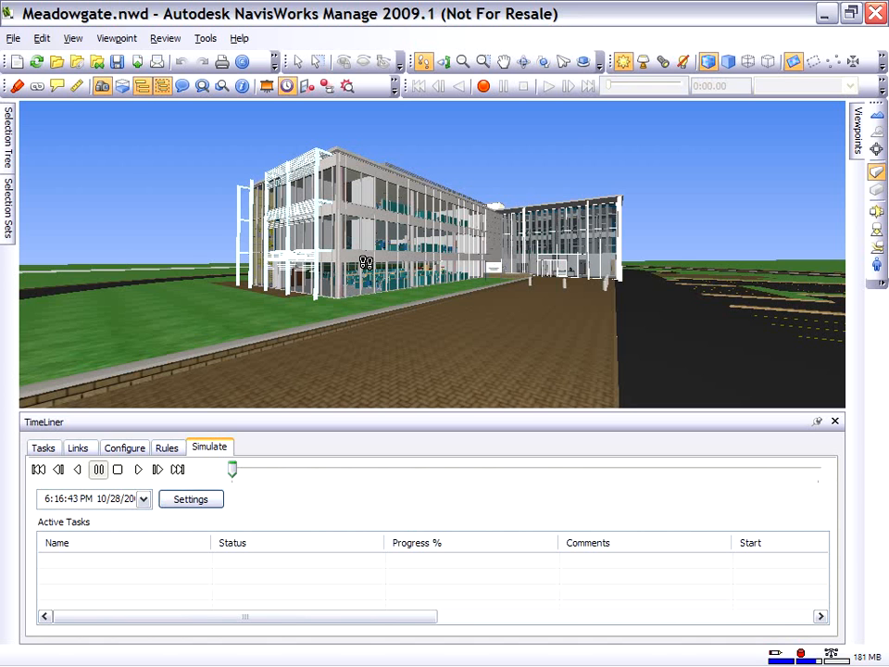
Examine the files combined in Meadowgate.nwd by highlighting Meadowgate - Site.nwd and Meadowgate - Visualization Objects.3DS, and clear the selection.
mouse_move(9, 134)
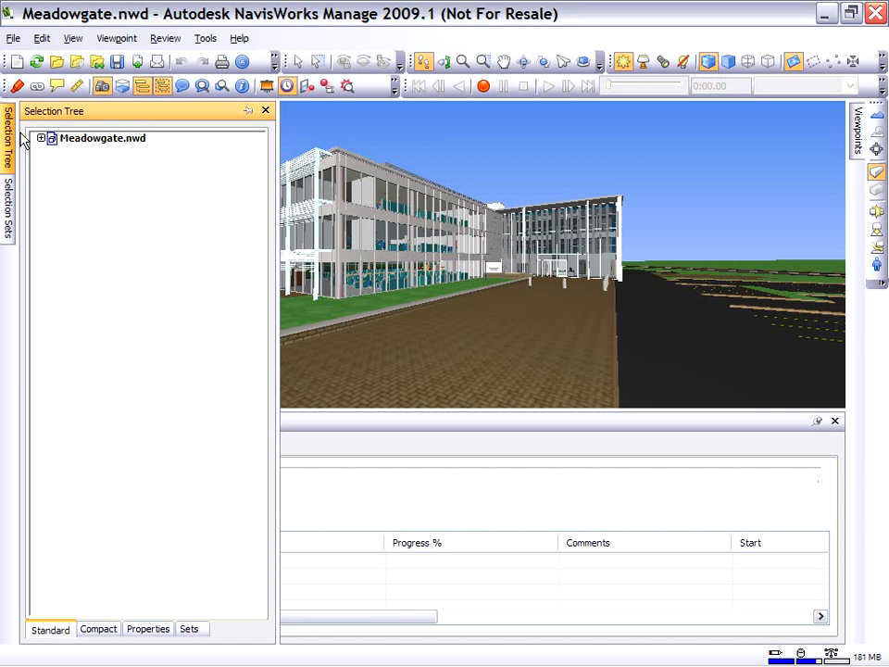
click(41, 138)
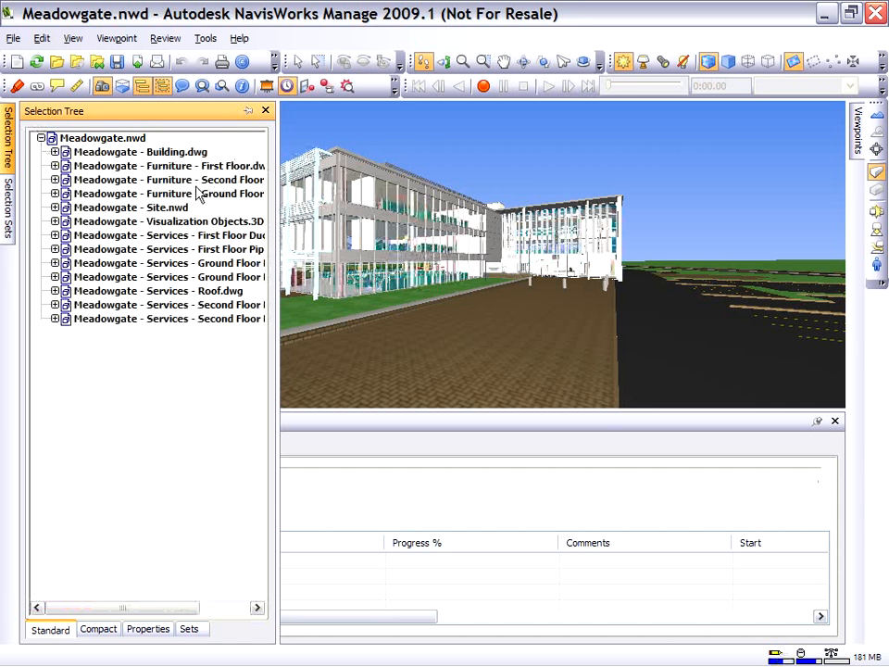
click(172, 208)
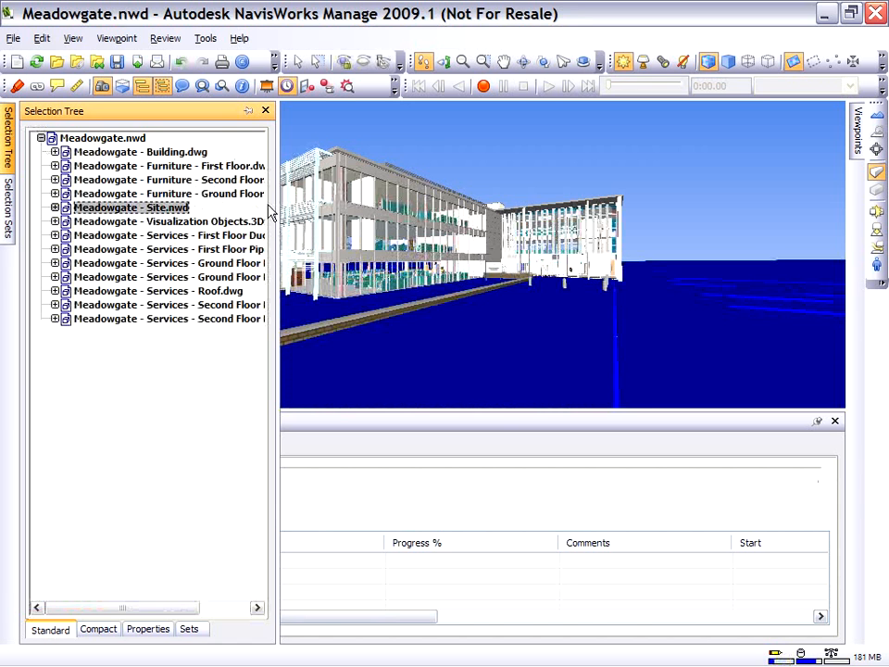
drag(278, 198, 334, 208)
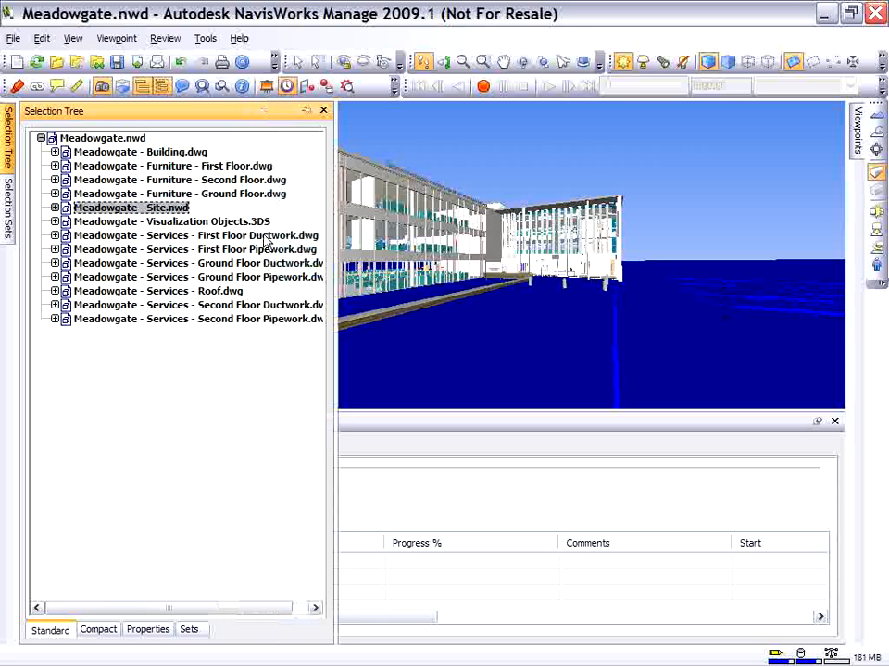
click(194, 222)
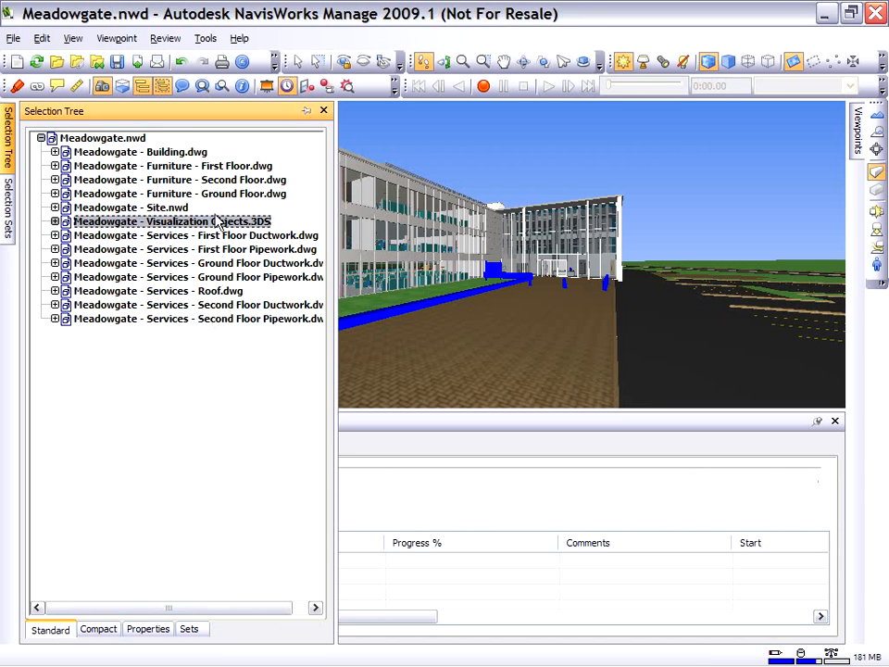
click(41, 137)
key(Escape)
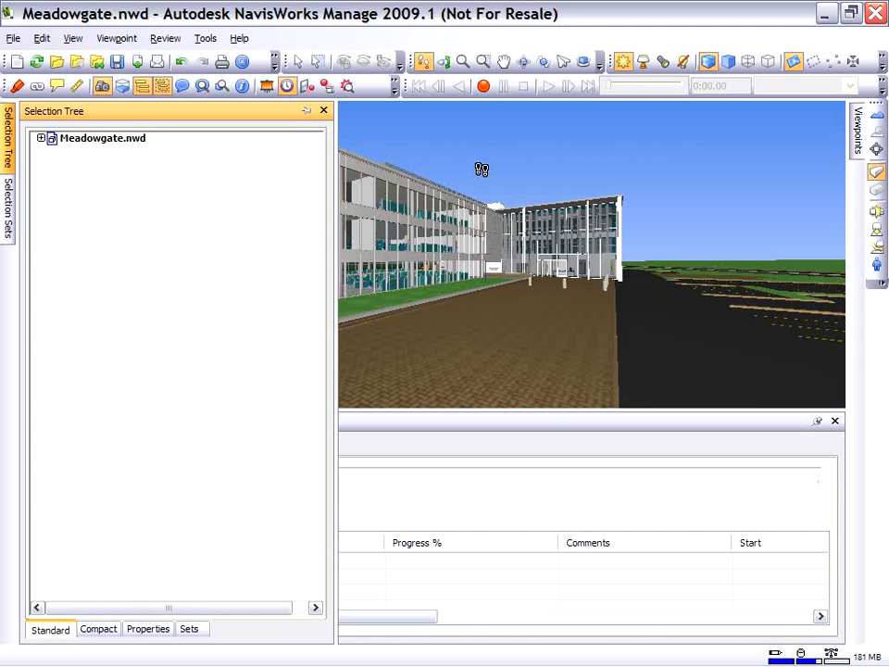
Enlarge the TimeLiner window and show the Meadowgate model's task list.
click(436, 428)
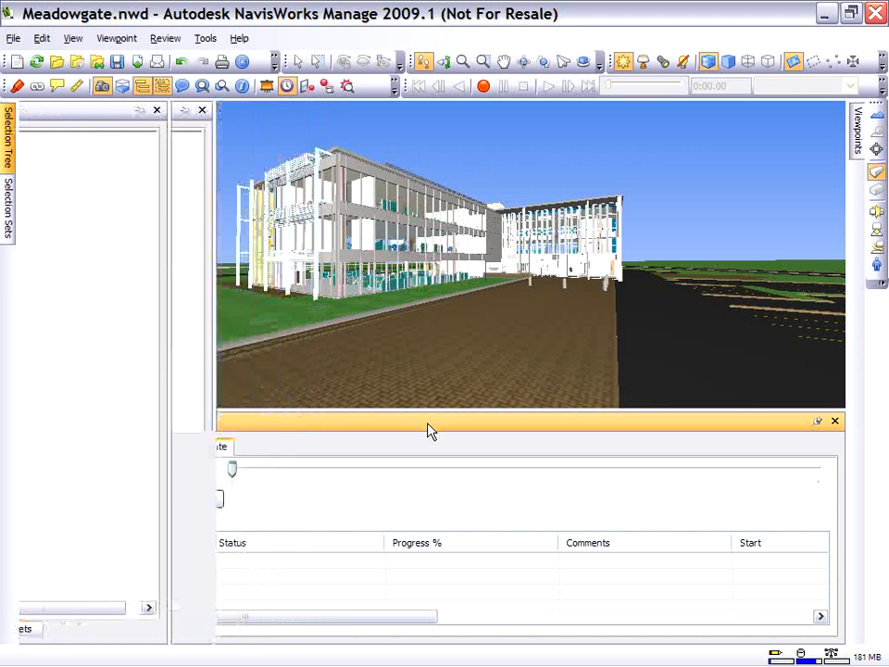
drag(429, 415, 427, 371)
click(44, 412)
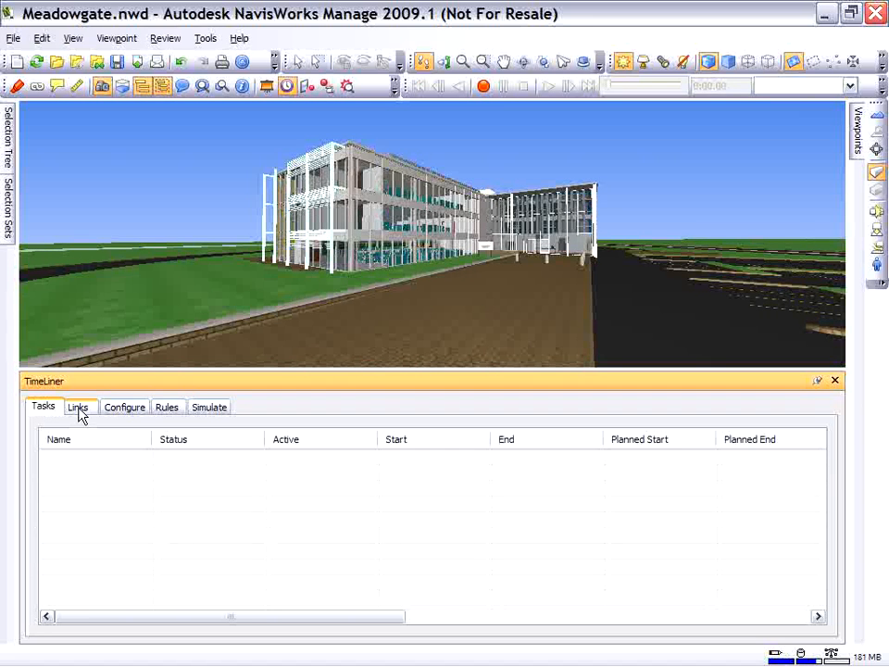
Add a Microsoft Project MPX link to the schedule file Meadowgate - Planned.mpx in the Tech Day folder.
click(78, 409)
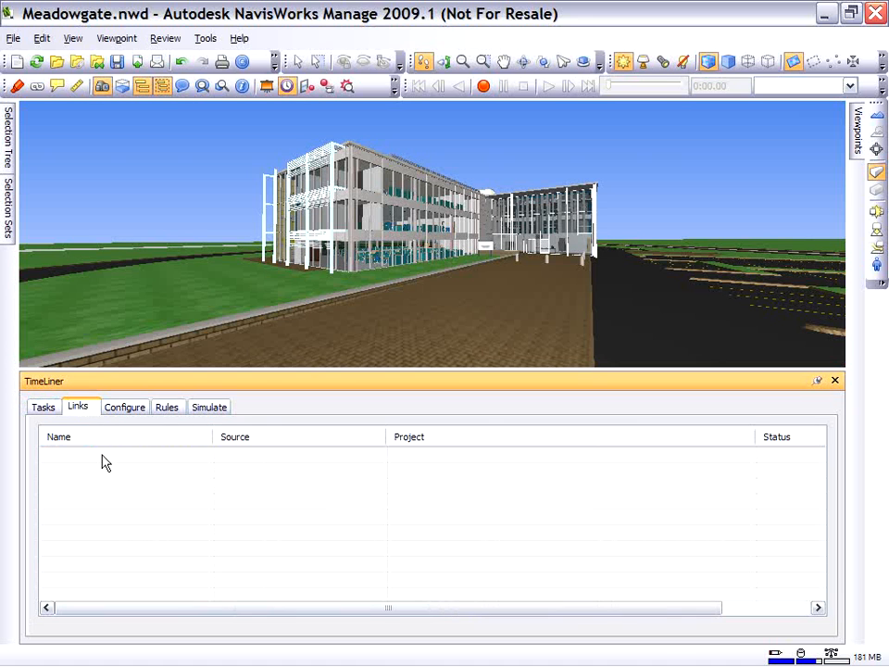
right_click(105, 463)
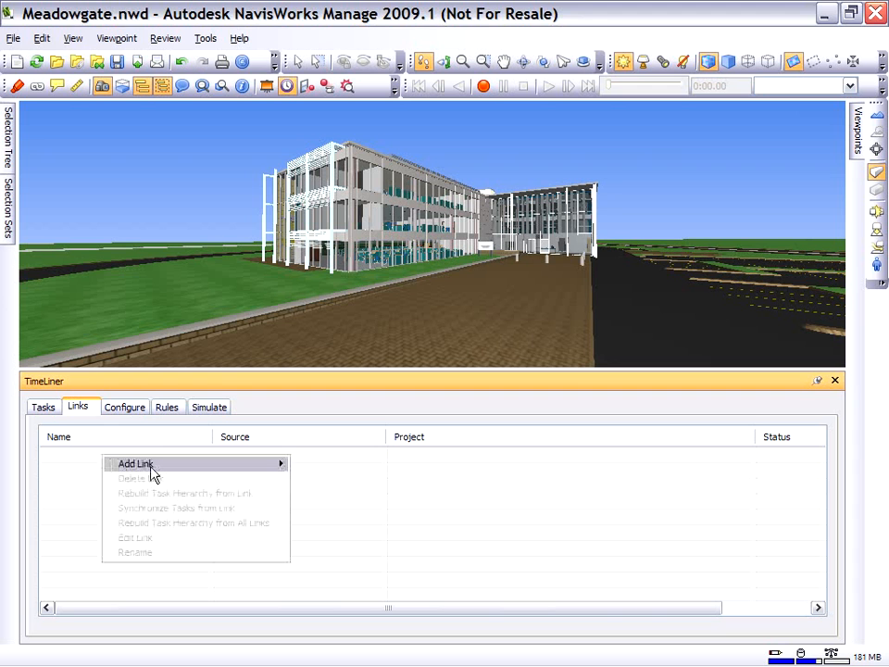
mouse_move(152, 469)
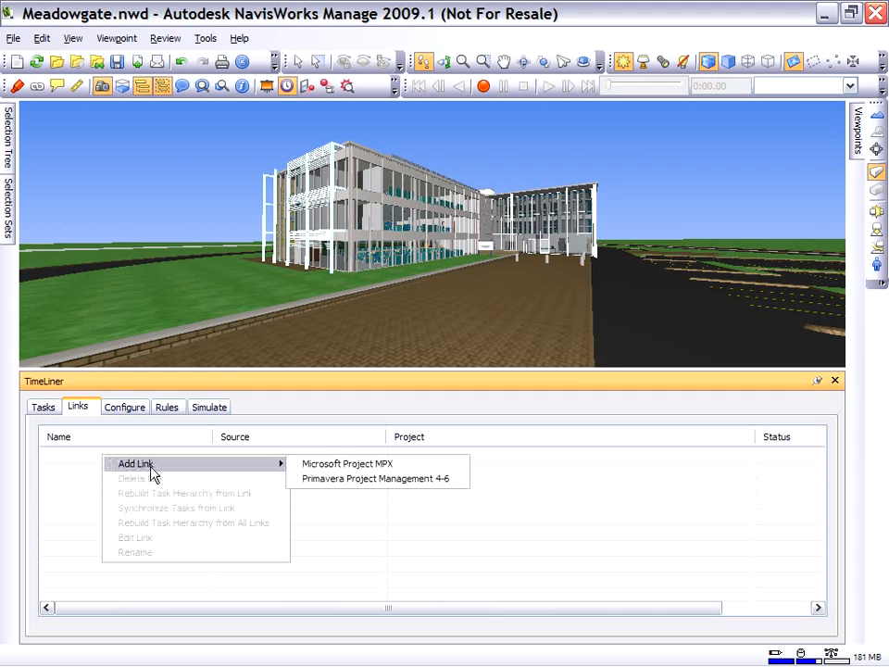
click(340, 465)
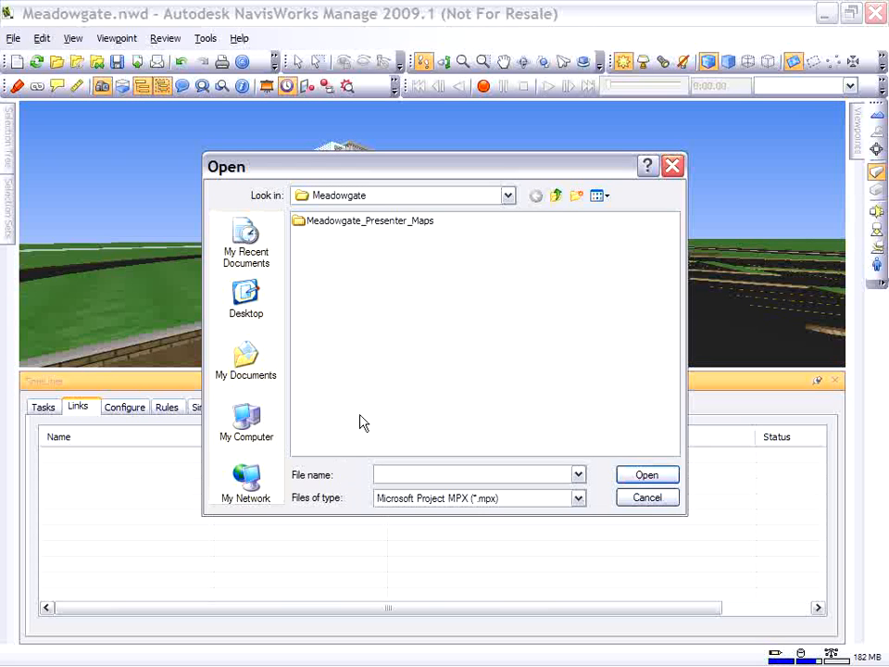
click(556, 196)
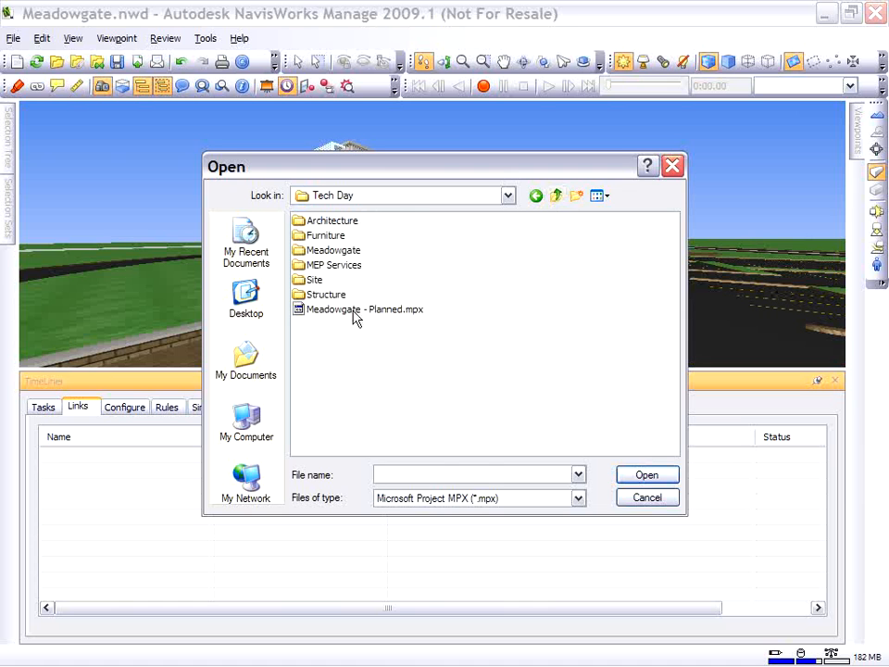
click(355, 314)
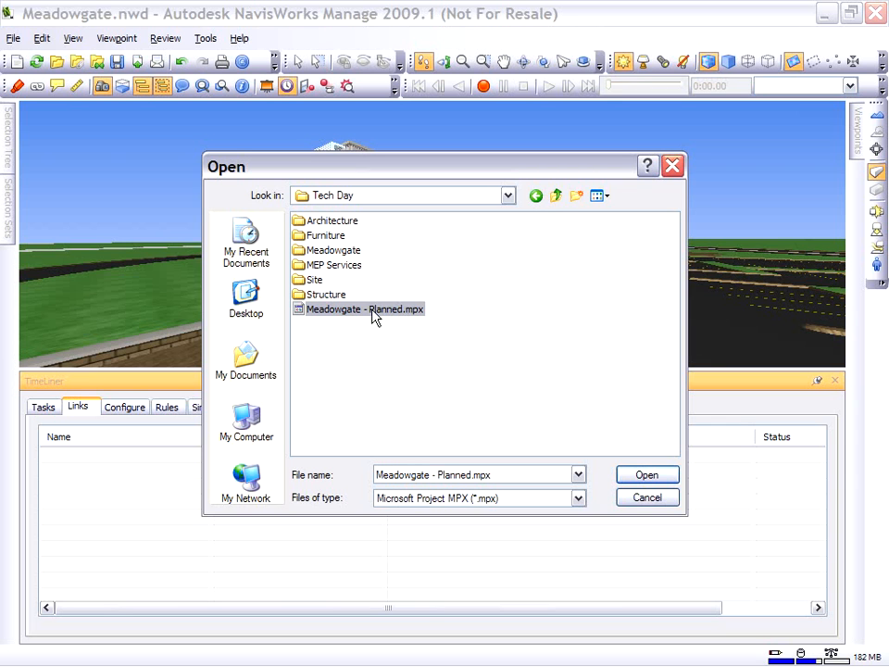
click(641, 478)
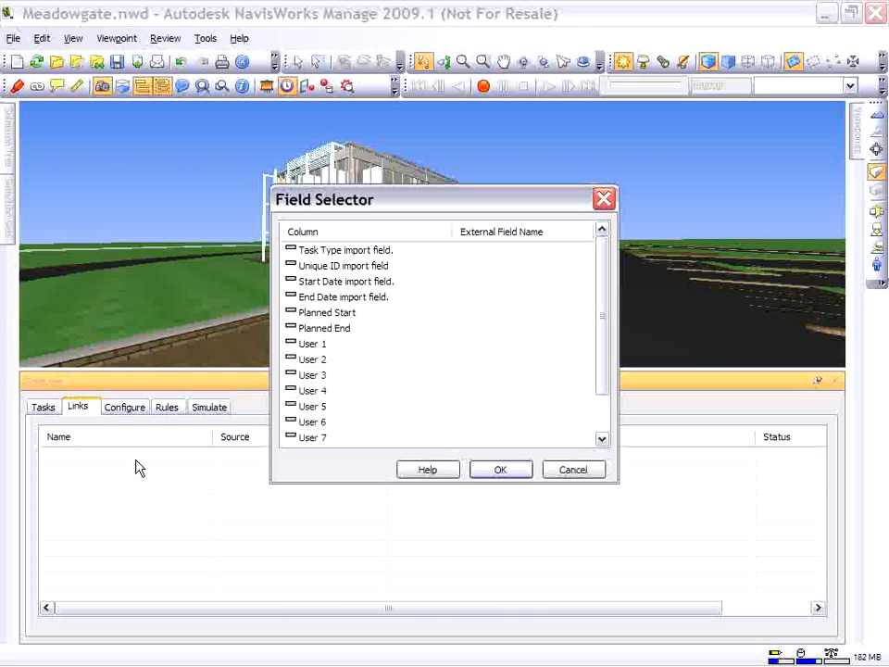
Map the link's Planned Start to the external field start and Planned End to finish, and check the task list.
drag(419, 195, 401, 143)
click(509, 252)
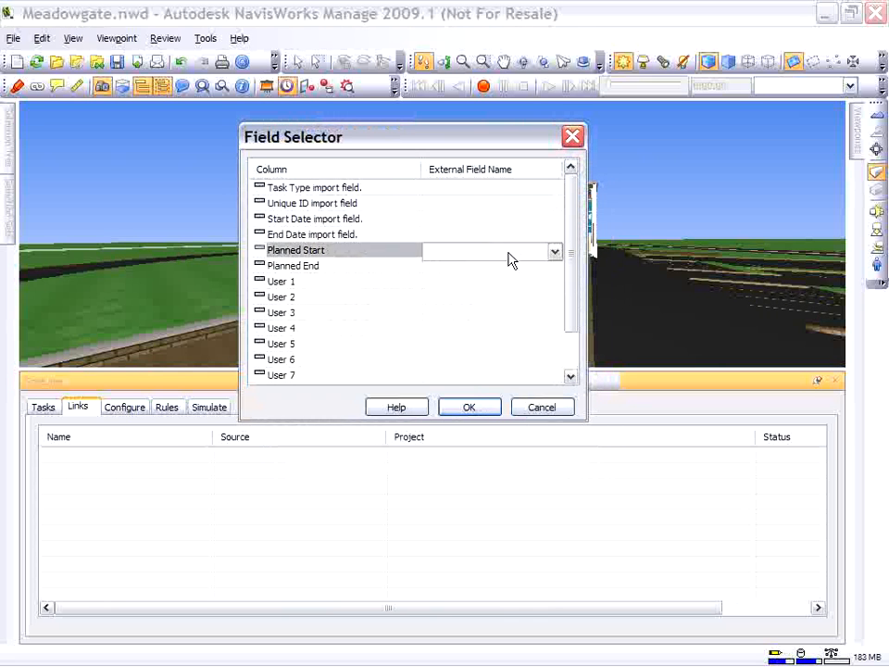
click(554, 253)
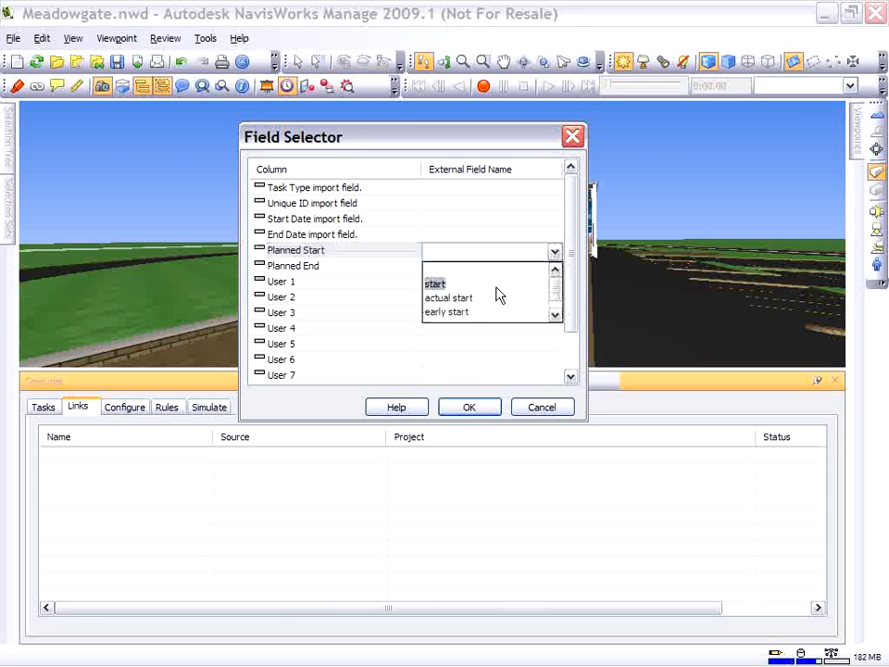
click(498, 281)
click(554, 267)
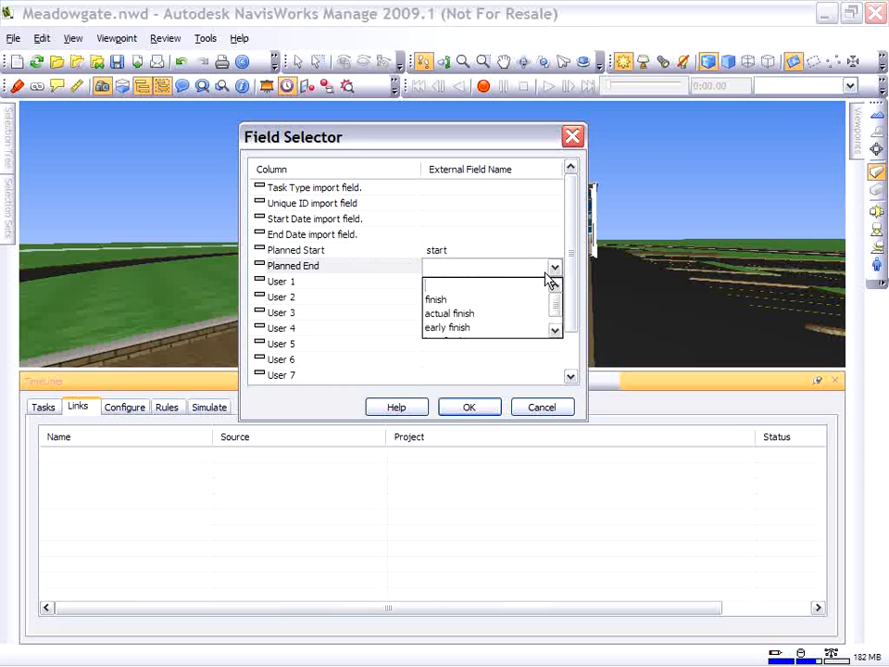
click(488, 302)
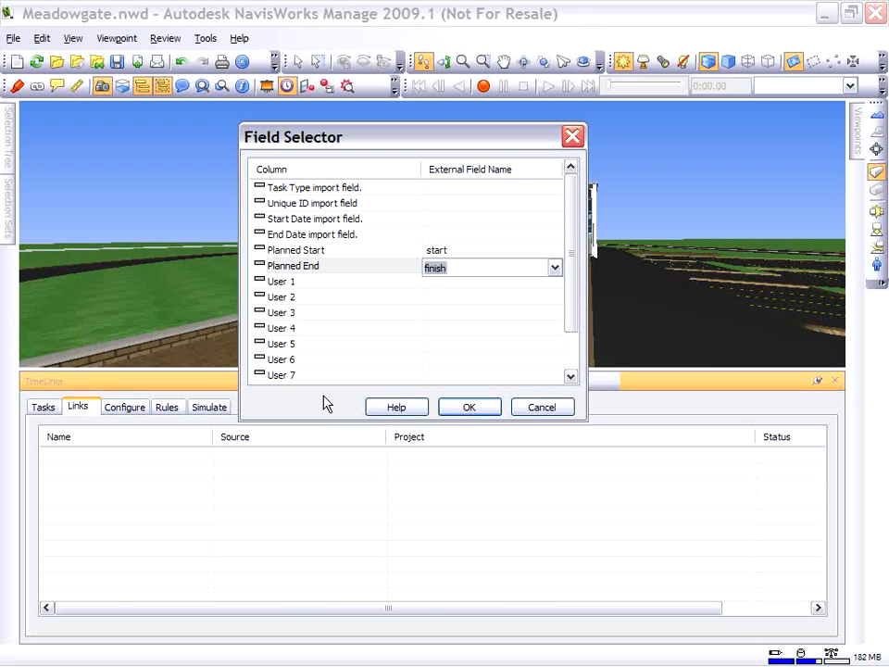
click(469, 409)
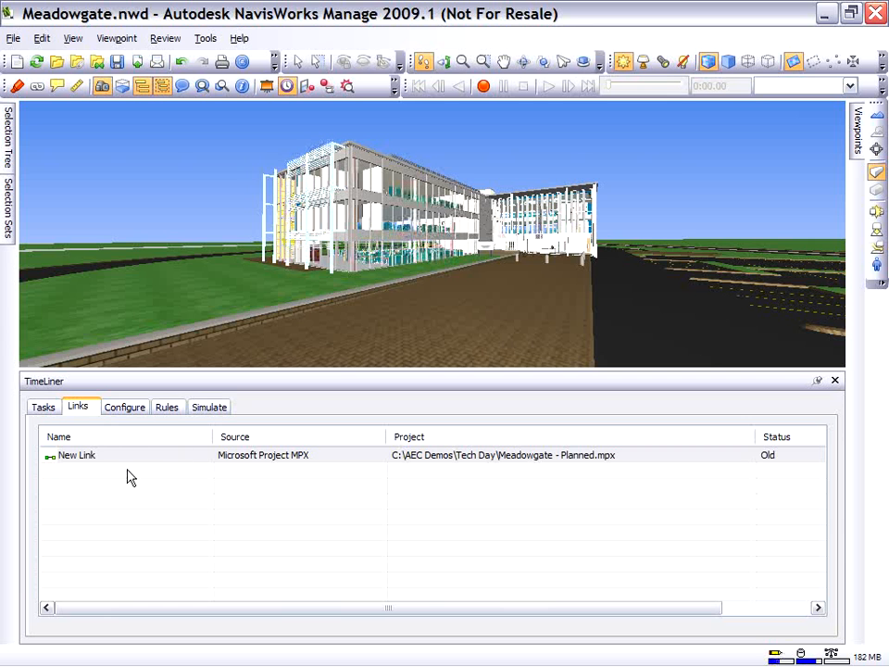
click(44, 408)
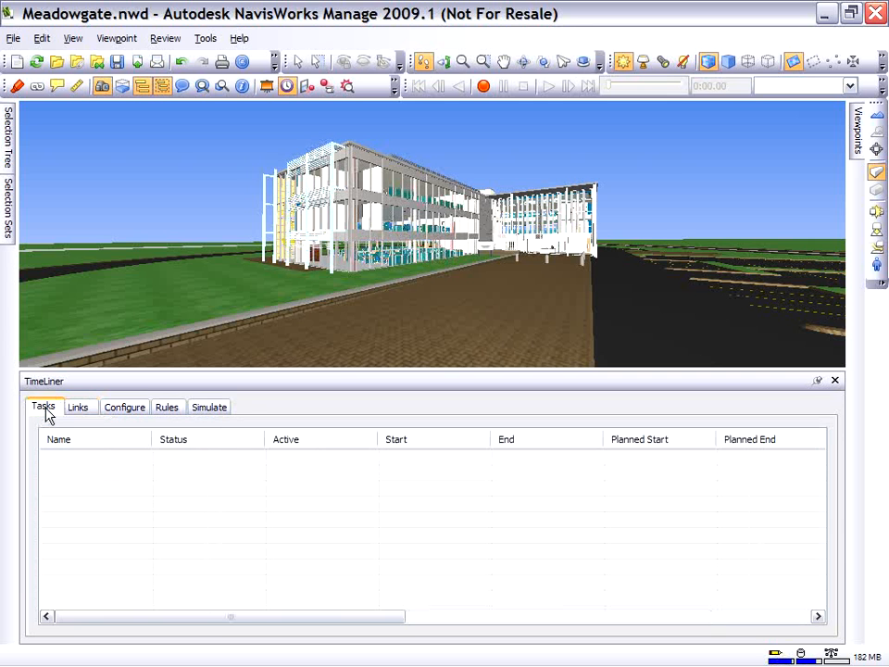
Rebuild the task hierarchy from the New Link and enlarge the task list so the full task names are readable.
click(76, 410)
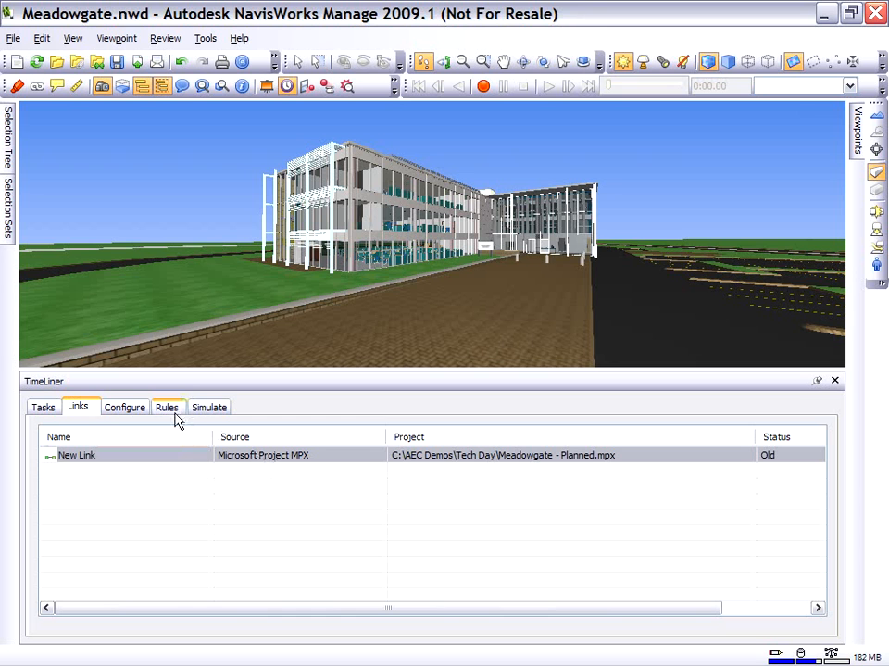
right_click(110, 462)
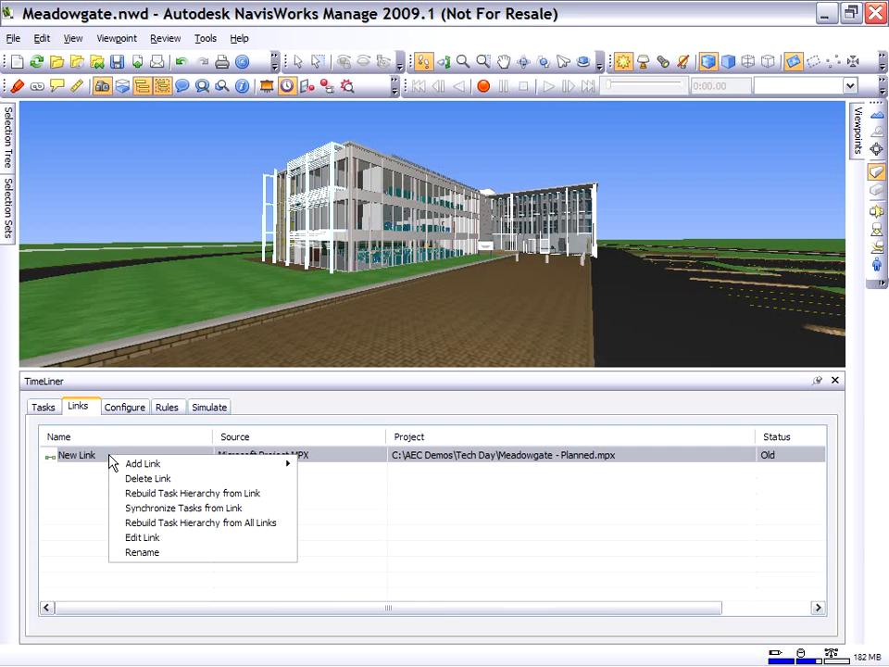
click(171, 495)
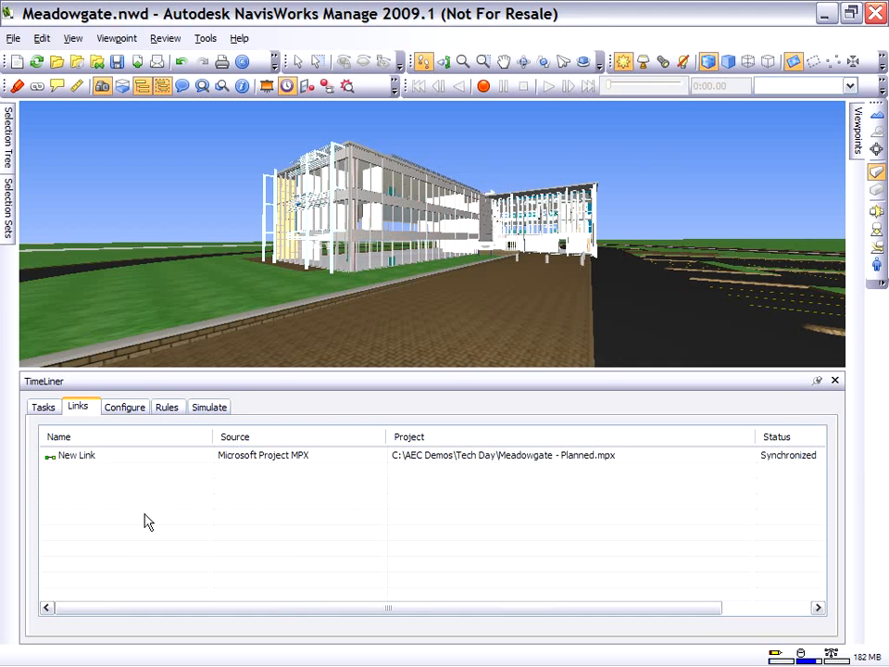
click(45, 408)
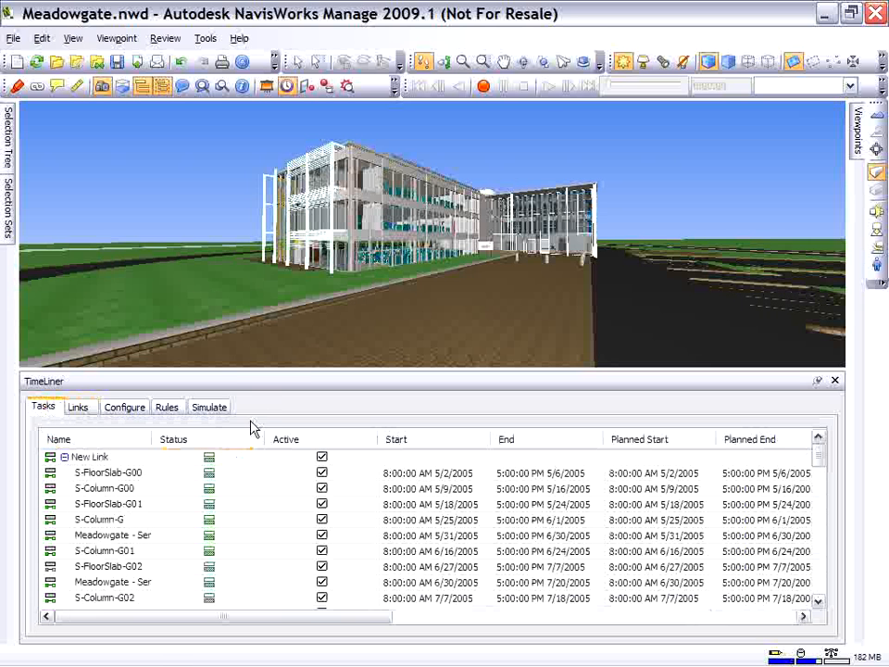
drag(252, 370, 257, 294)
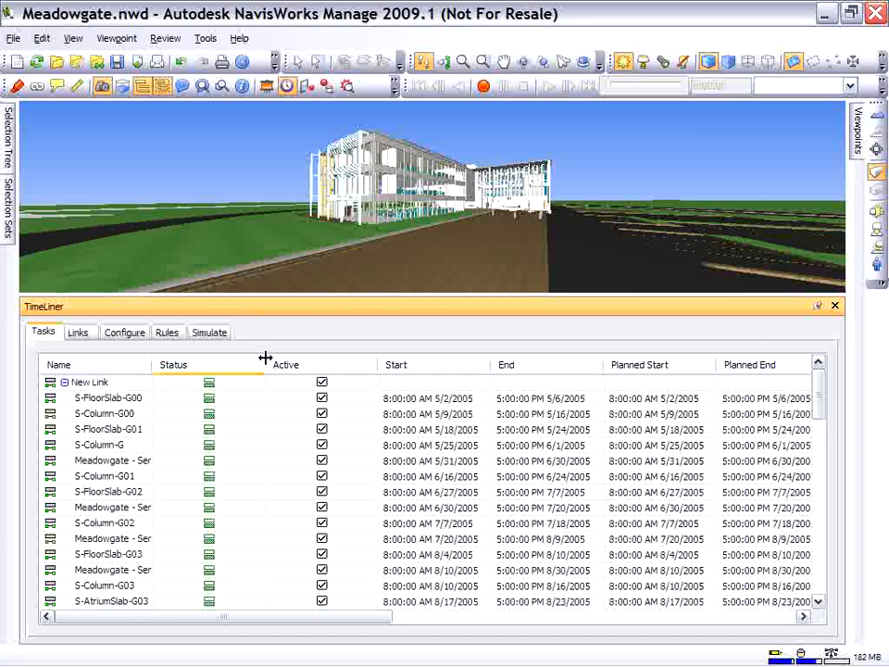
drag(153, 364, 336, 364)
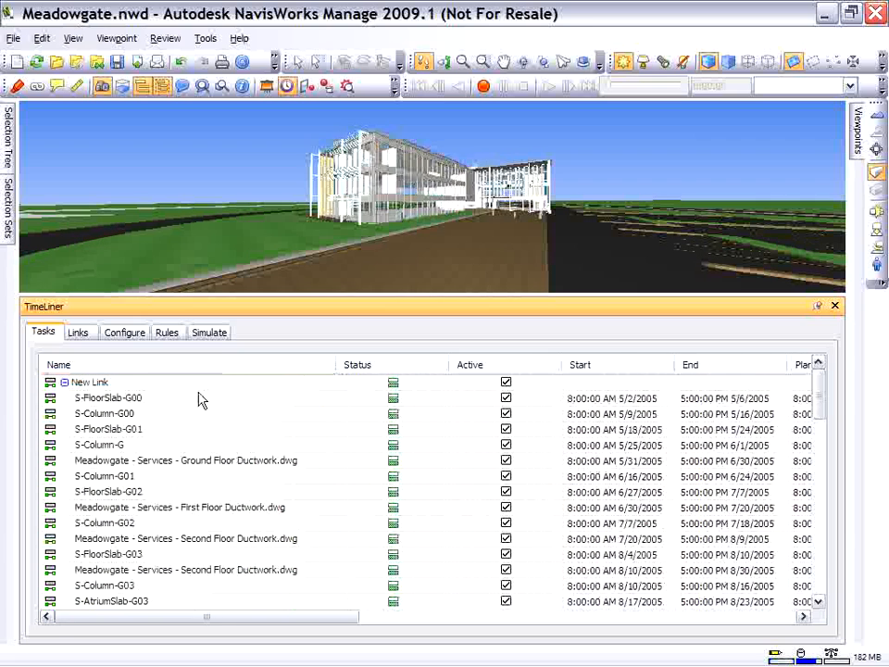
Examine the names of the imported floor slab, column and ductwork tasks, and narrow the Name column again.
click(96, 398)
click(96, 429)
click(97, 444)
click(102, 491)
click(109, 523)
click(117, 554)
click(115, 599)
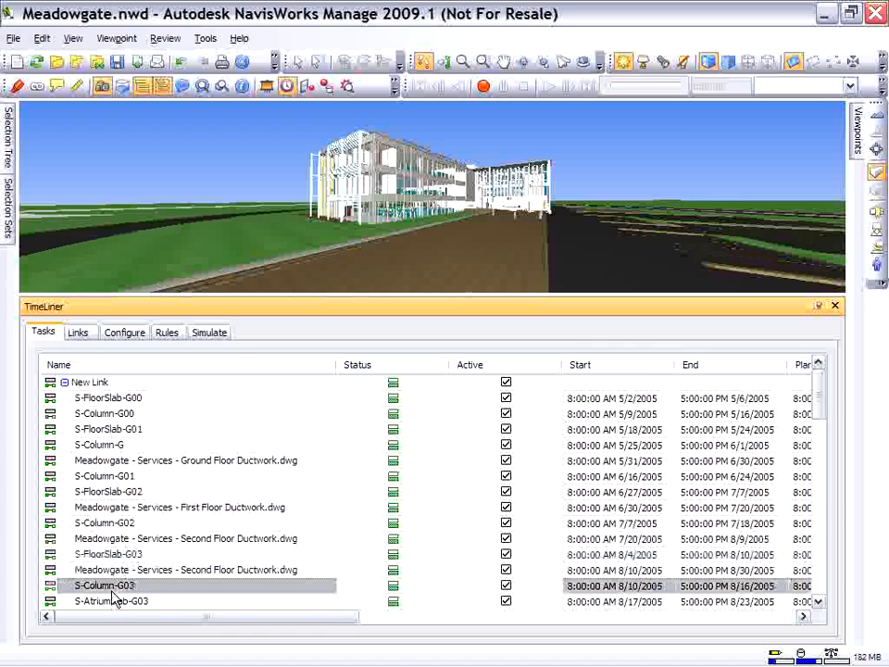
click(105, 398)
click(106, 385)
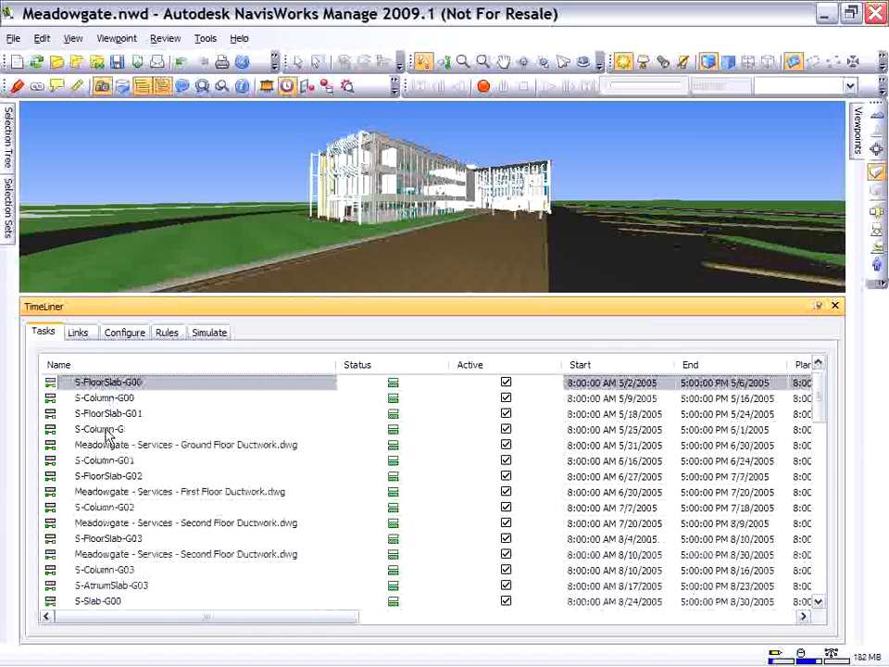
scroll(105, 422, up, 1)
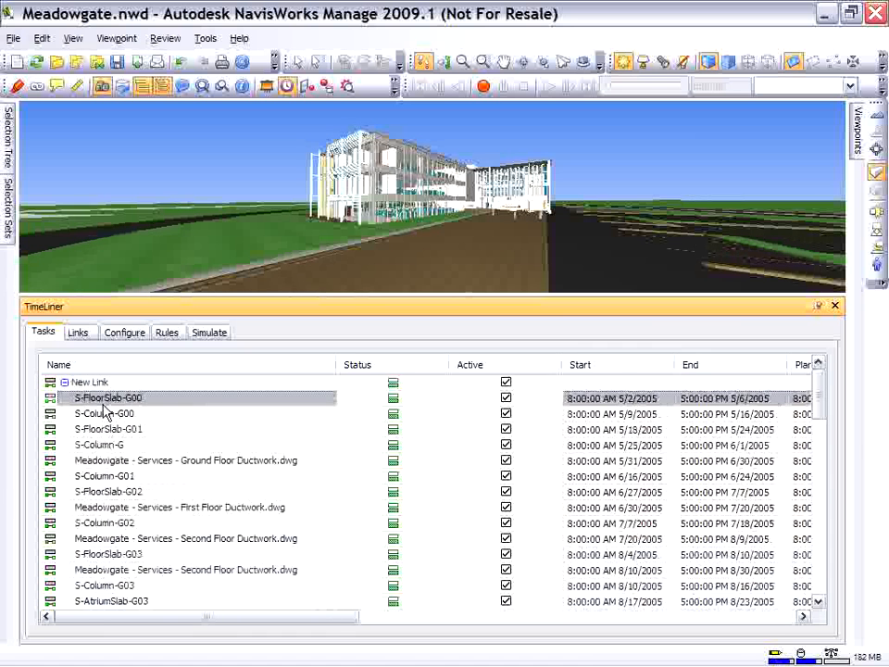
drag(332, 363, 208, 365)
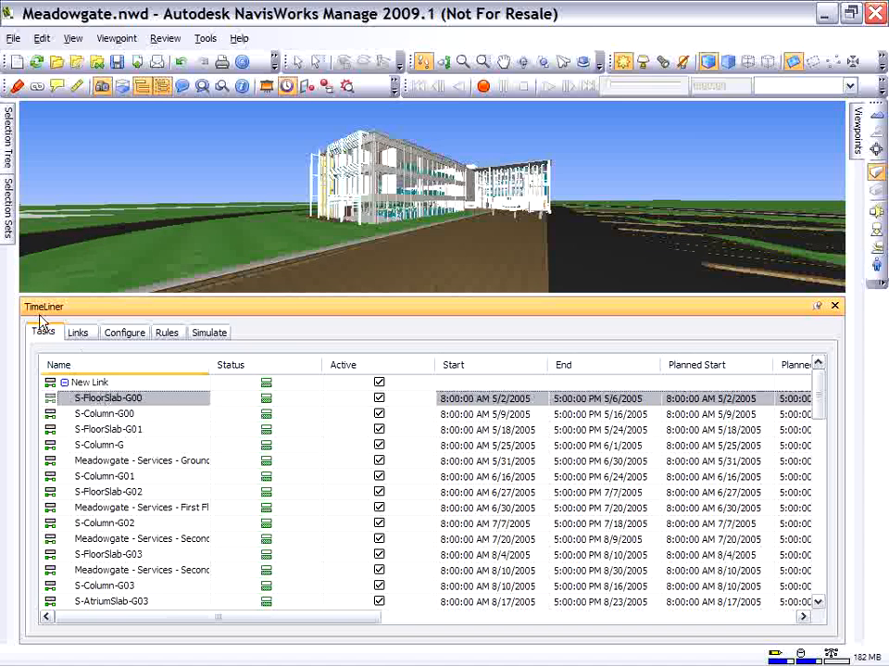
Expand Meadowgate.nwd in the selection tree to examine its component files, and cancel appending another file.
mouse_move(9, 129)
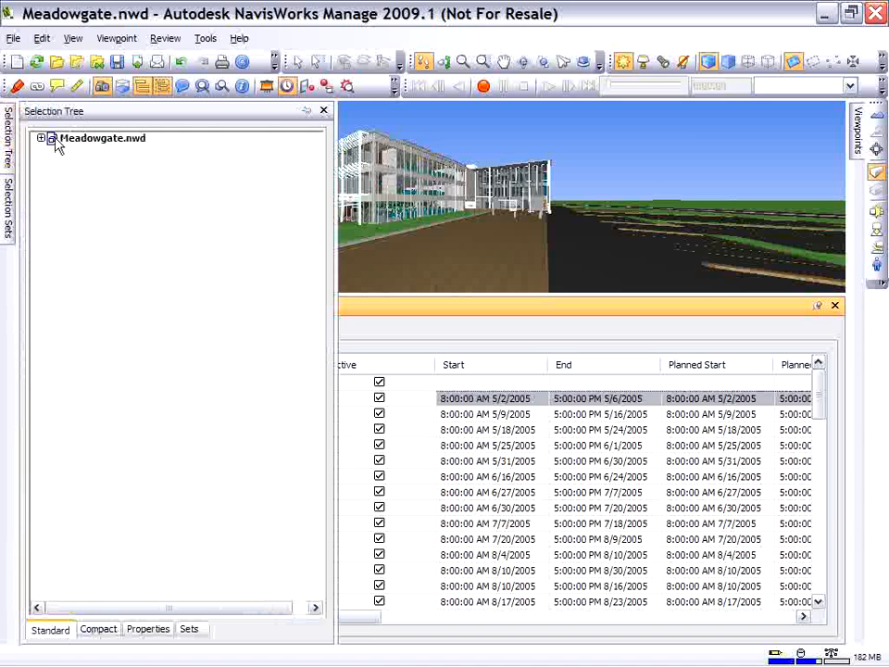
click(41, 138)
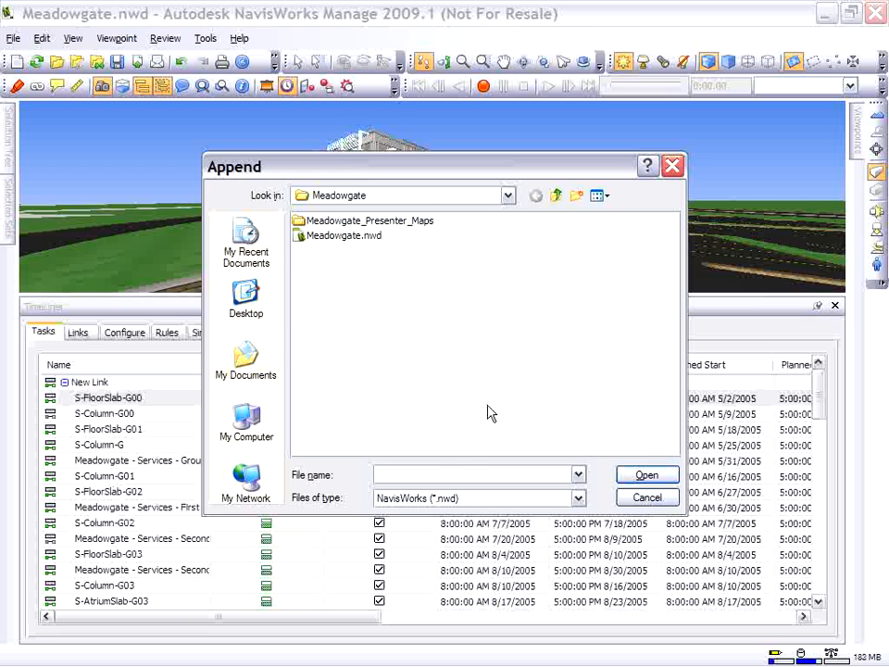
click(648, 498)
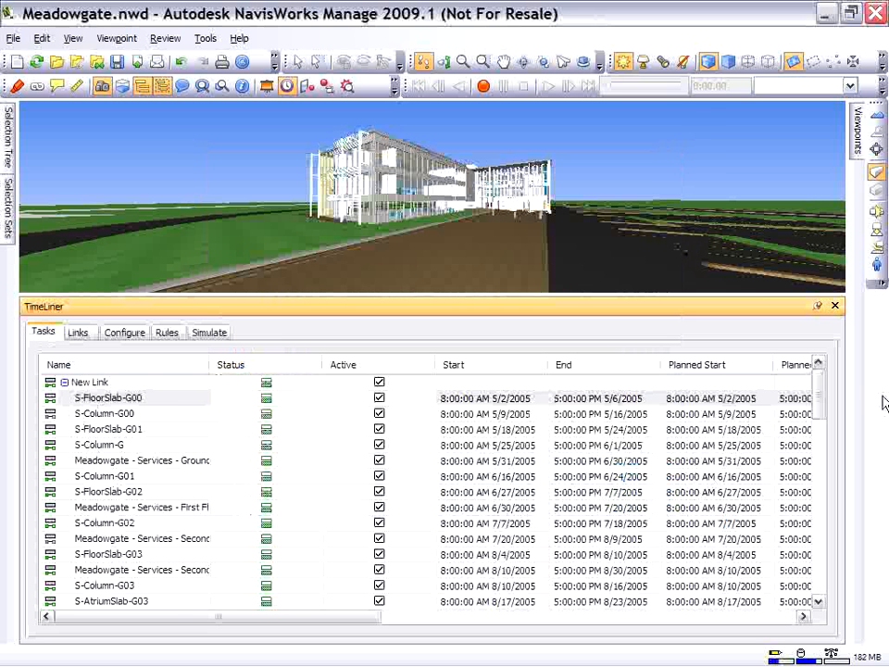
Select all imported tasks from S-FloorSlab-G00 to Meadowgate - Site.dwf and set their task type to Construct.
scroll(820, 405, down, 1)
drag(820, 406, 814, 580)
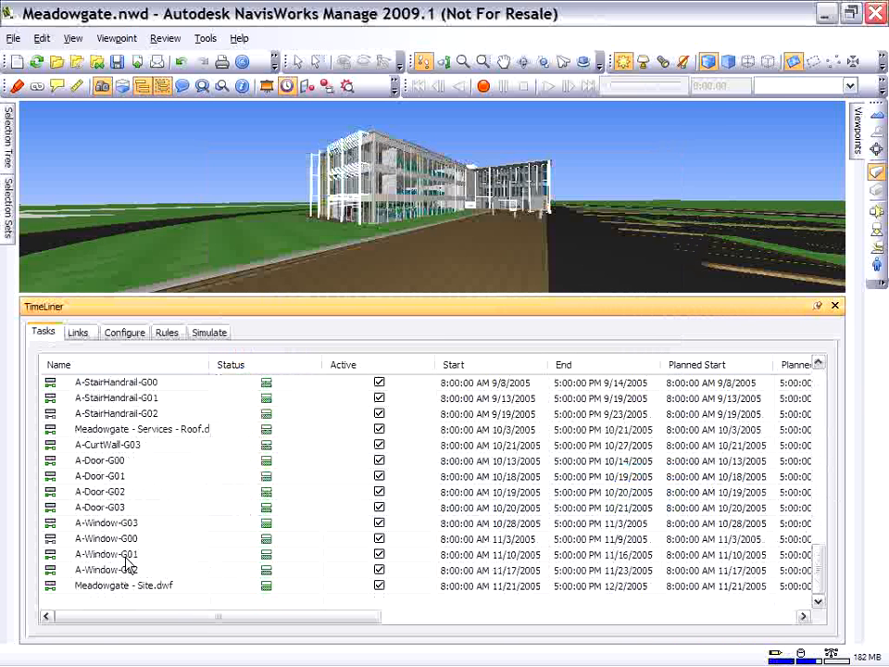
shift+click(91, 586)
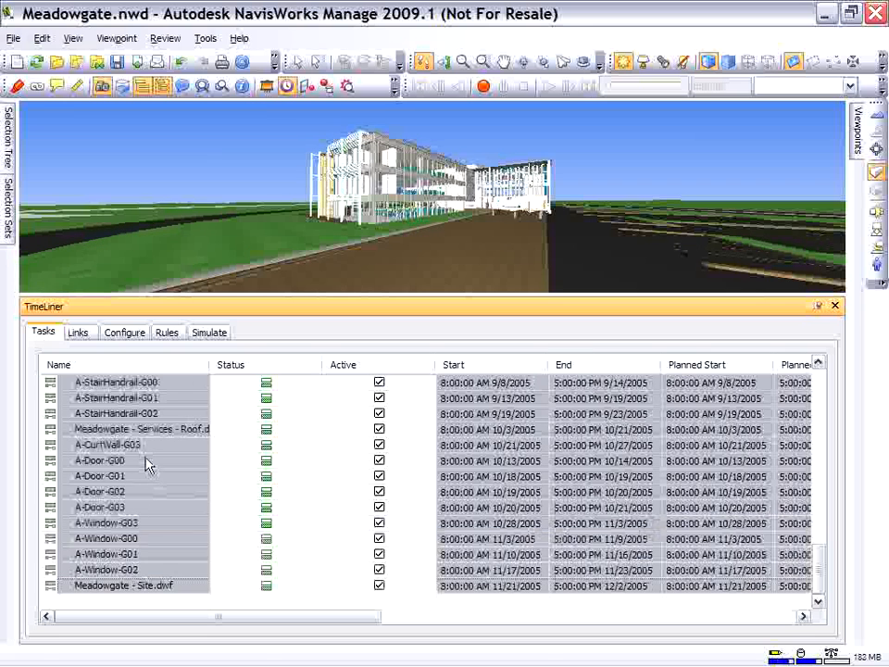
drag(193, 625, 481, 618)
click(264, 587)
click(316, 589)
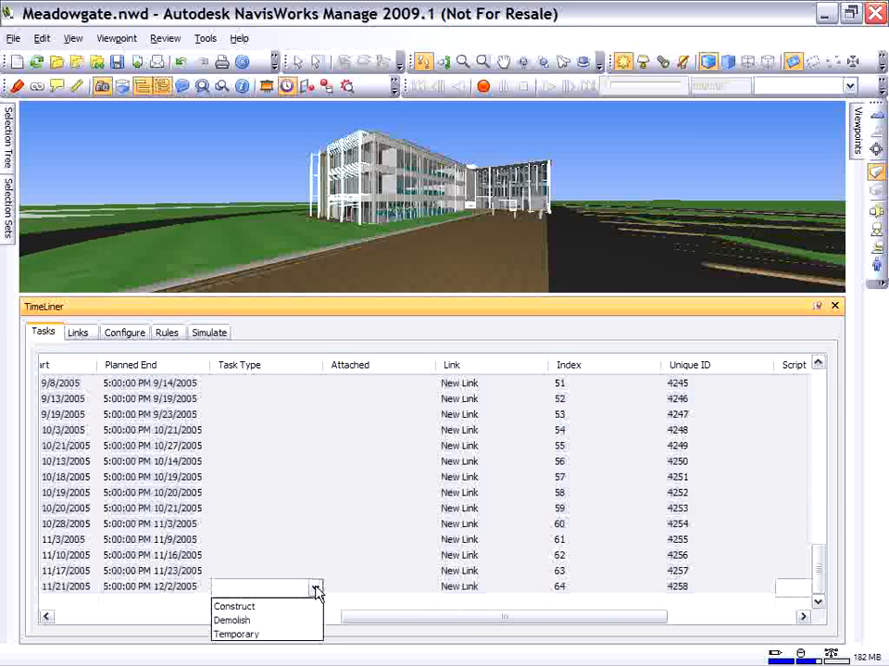
click(238, 603)
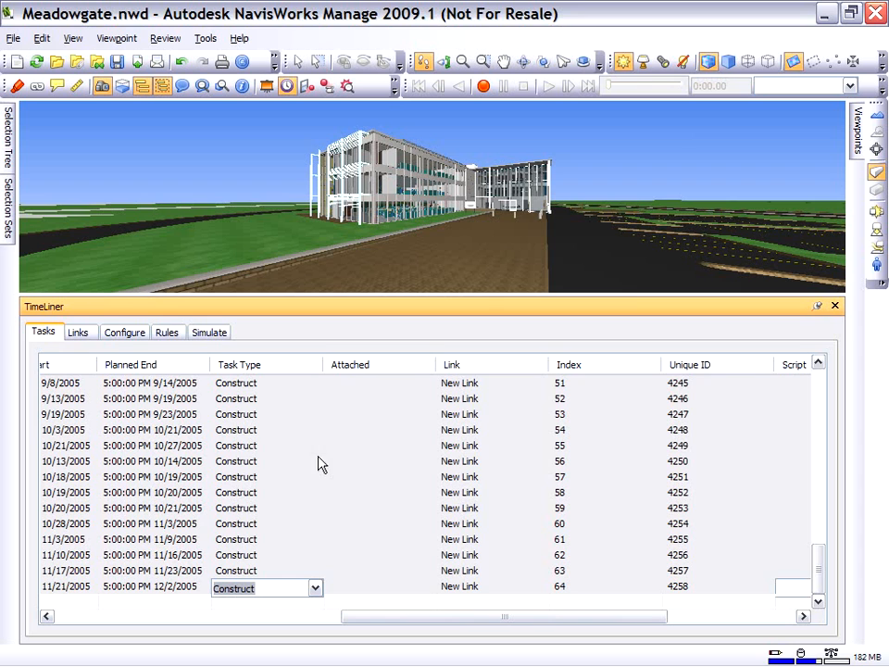
Apply the rule that maps TimeLiner tasks from column Name to layers with the same name, matching case.
click(167, 333)
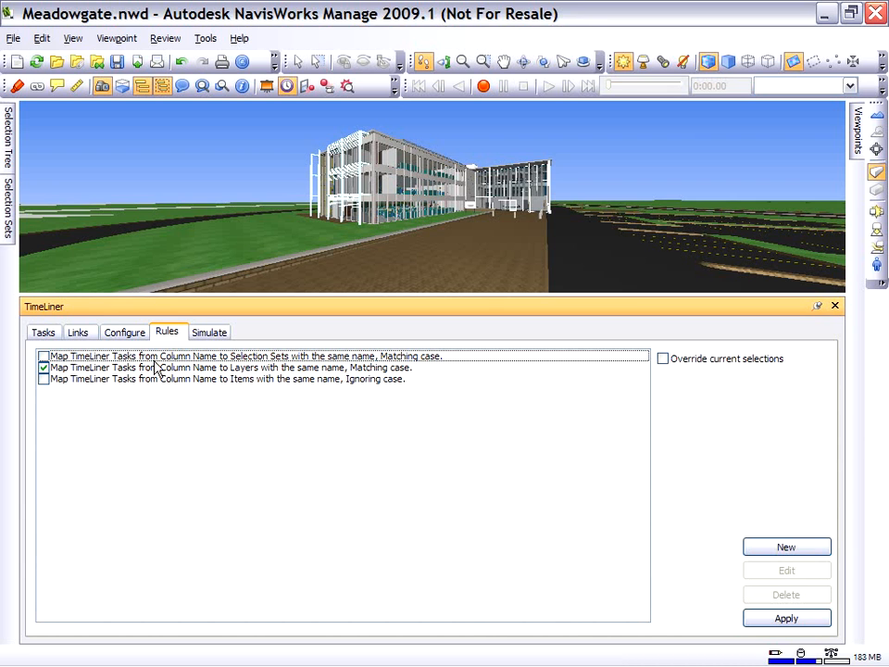
click(154, 368)
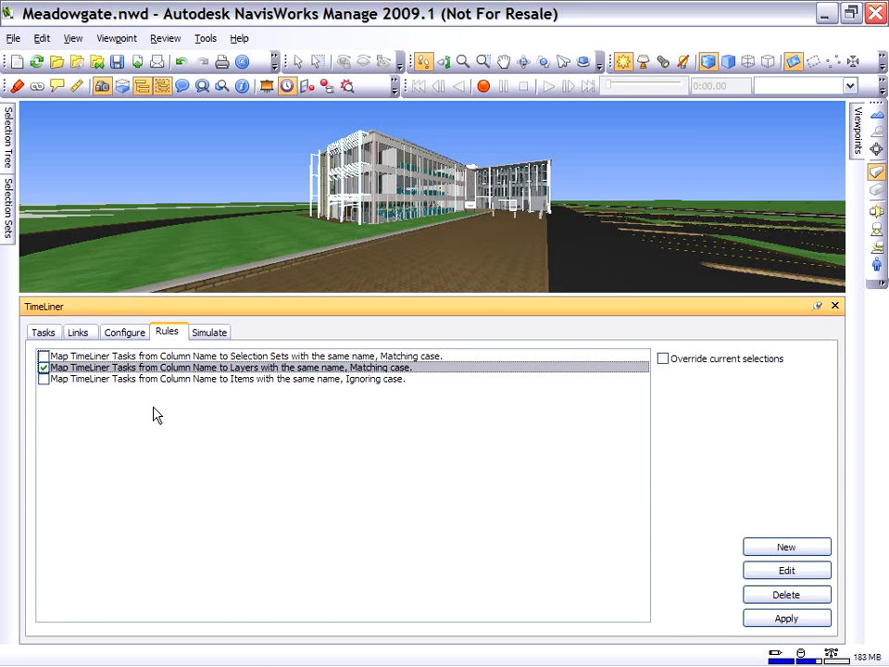
click(174, 379)
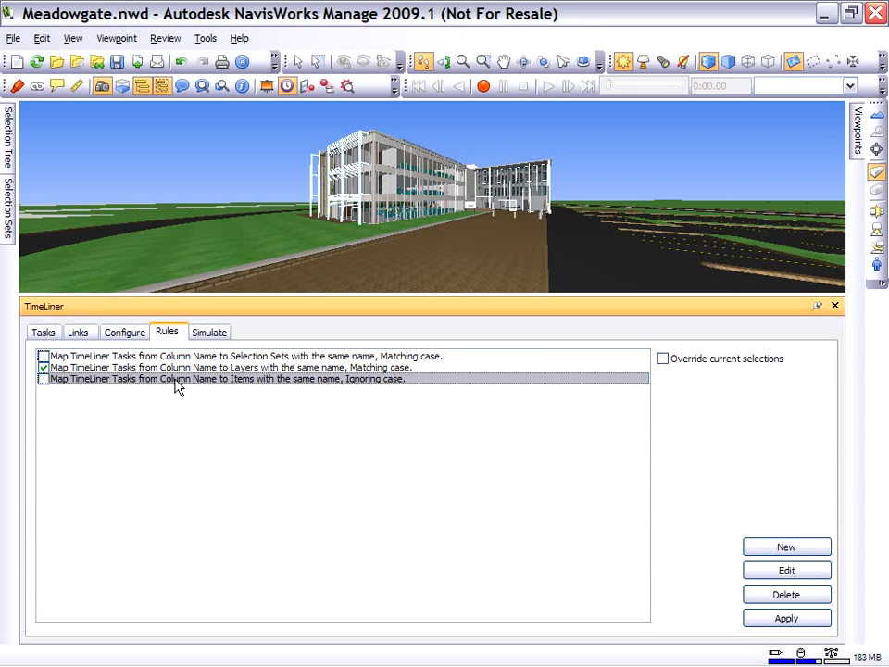
click(173, 367)
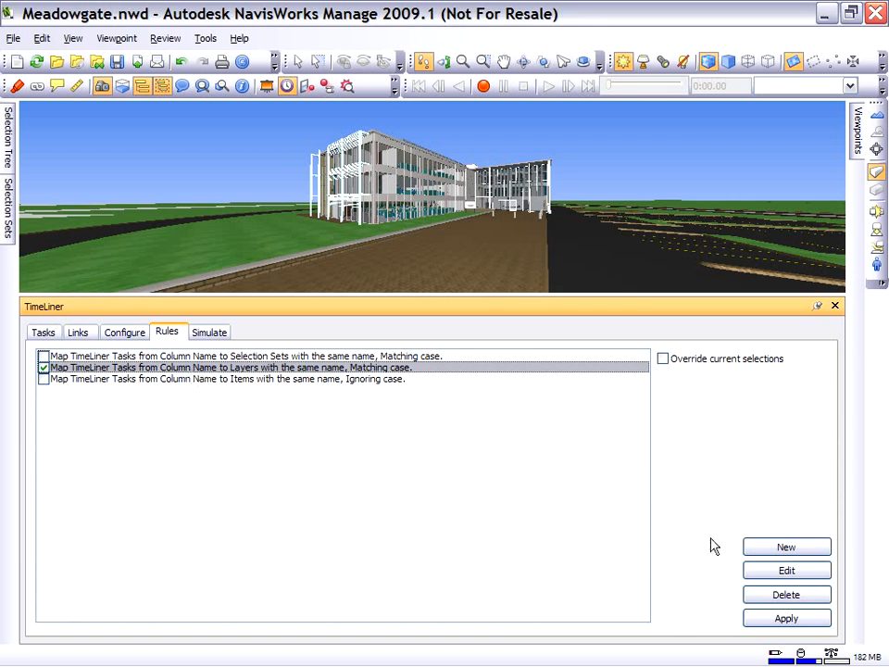
click(787, 619)
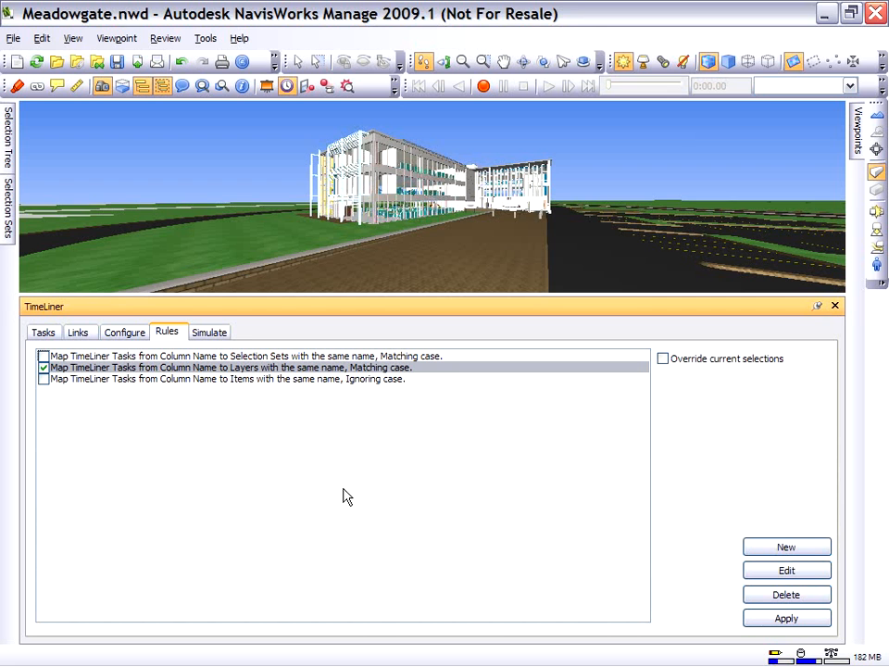
Review which tasks have attached selections, checking the Meadowgate - Services - Roof.dwg and Meadowgate - Site.dwf tasks.
click(43, 333)
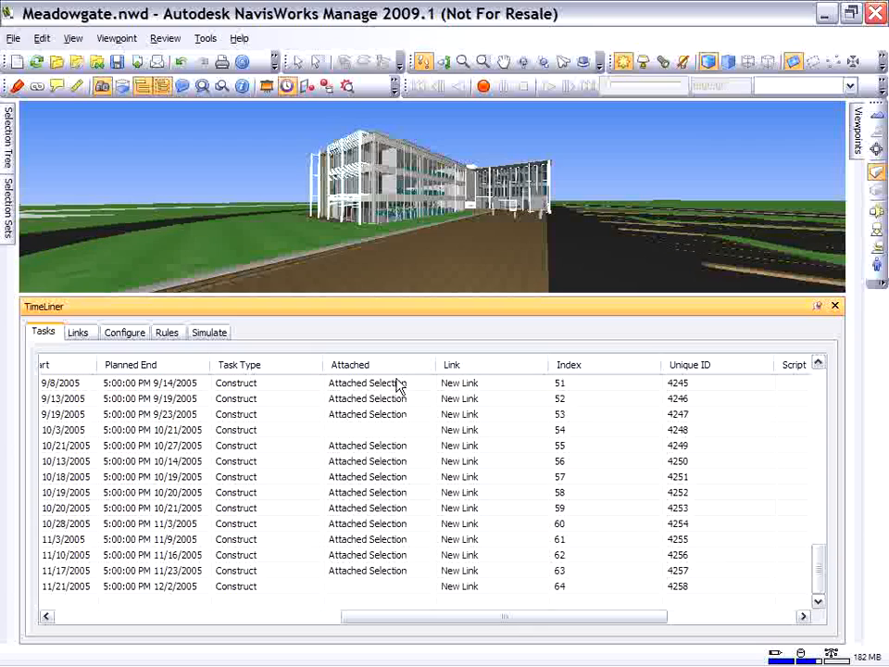
mouse_move(398, 617)
mouse_down()
mouse_move(101, 606)
mouse_move(350, 602)
mouse_move(325, 617)
mouse_move(246, 617)
mouse_up()
click(581, 430)
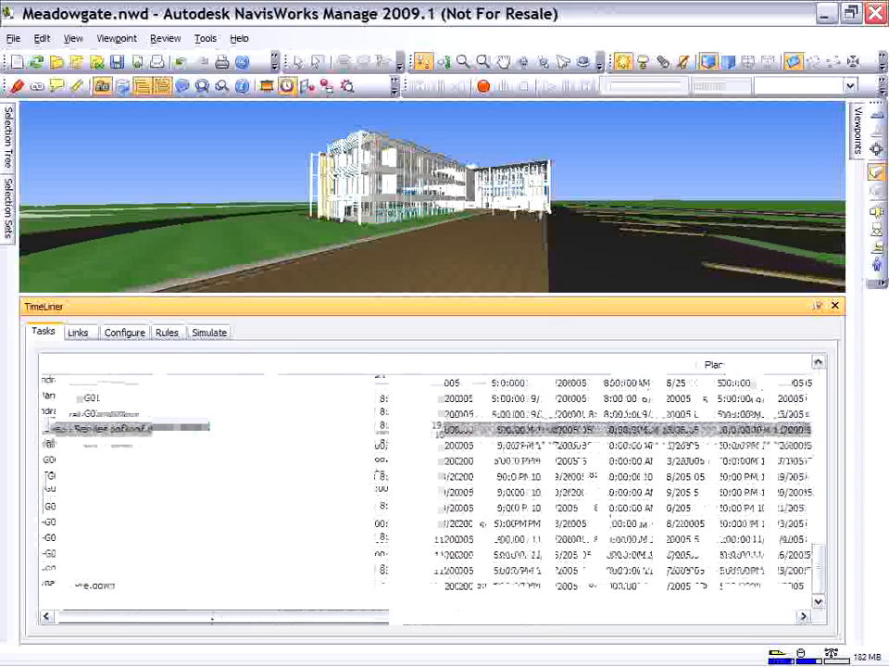
drag(208, 655, 410, 631)
click(573, 586)
drag(500, 621, 490, 622)
drag(389, 622, 189, 619)
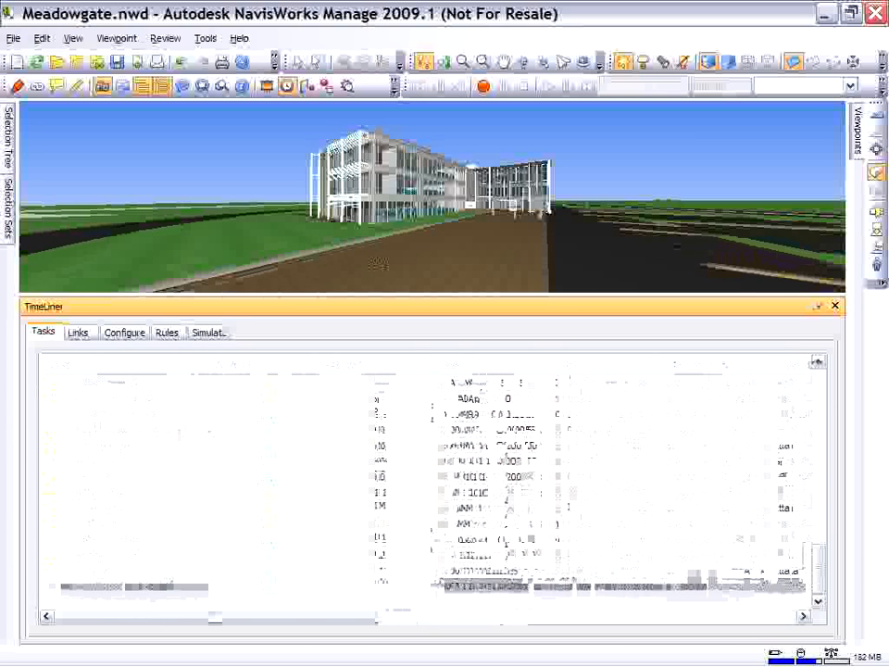
drag(580, 240, 561, 247)
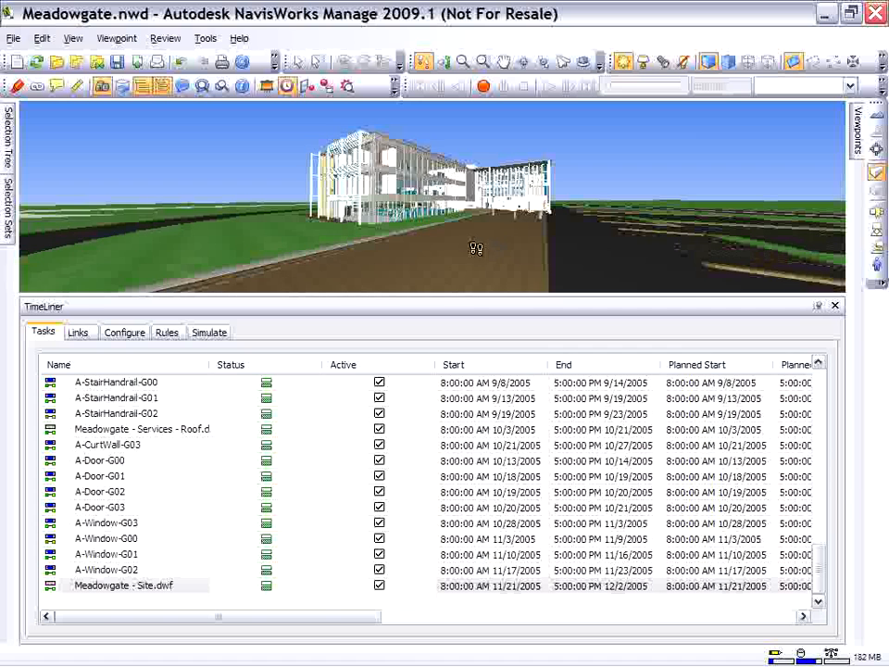
Attach the Meadowgate - Site.nwd file from the selection tree to the Meadowgate - Site.dwf task.
click(7, 129)
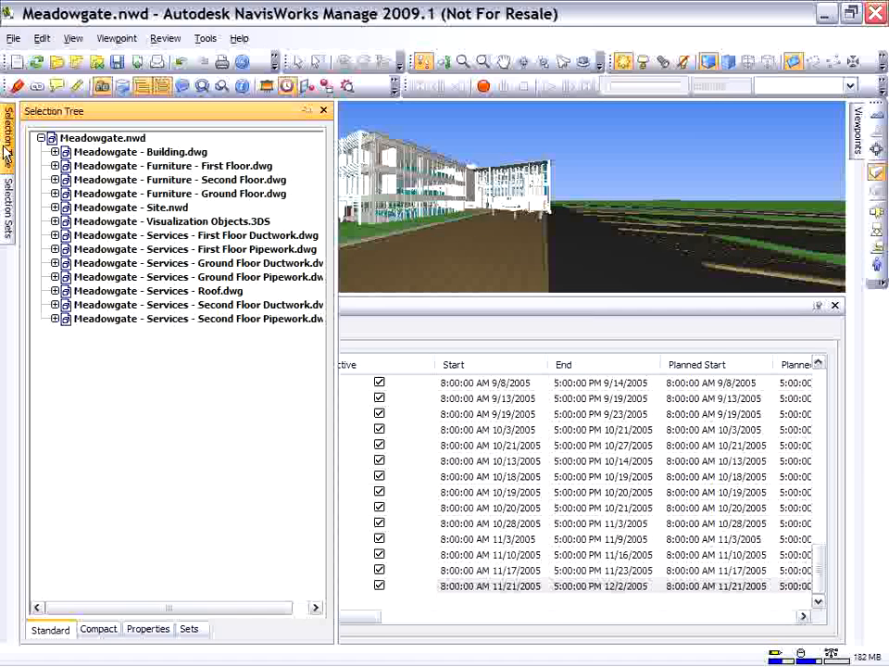
click(134, 208)
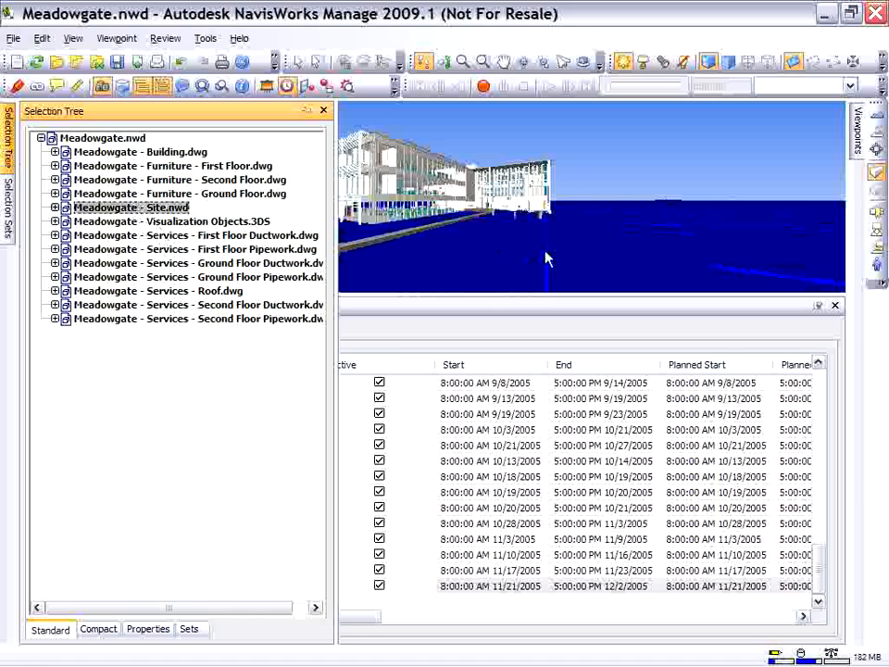
right_click(469, 588)
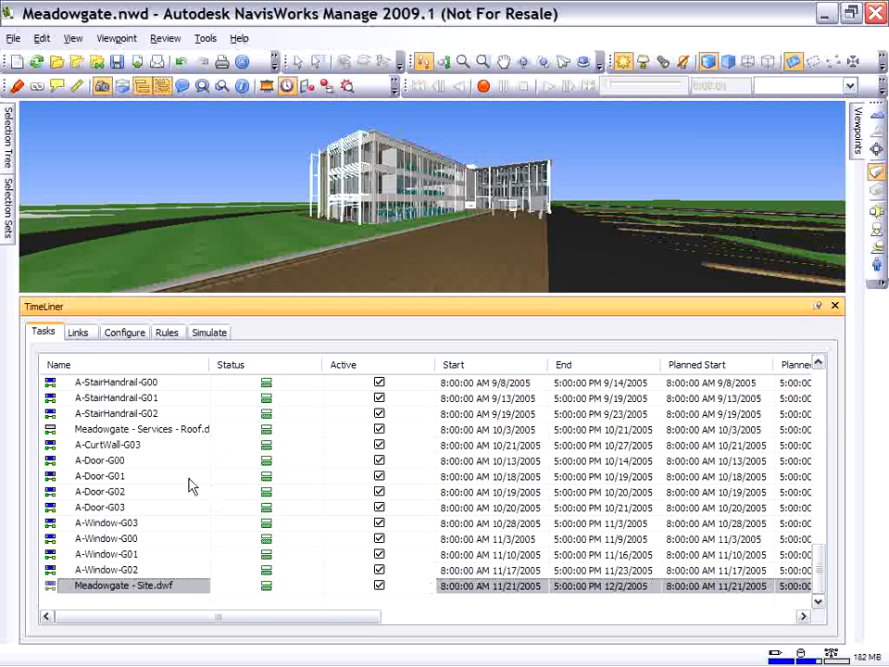
Attach the Meadowgate - Services - Roof.dwg file from the selection tree to the task of the same name, and return to the first tasks.
click(134, 431)
drag(207, 363, 240, 363)
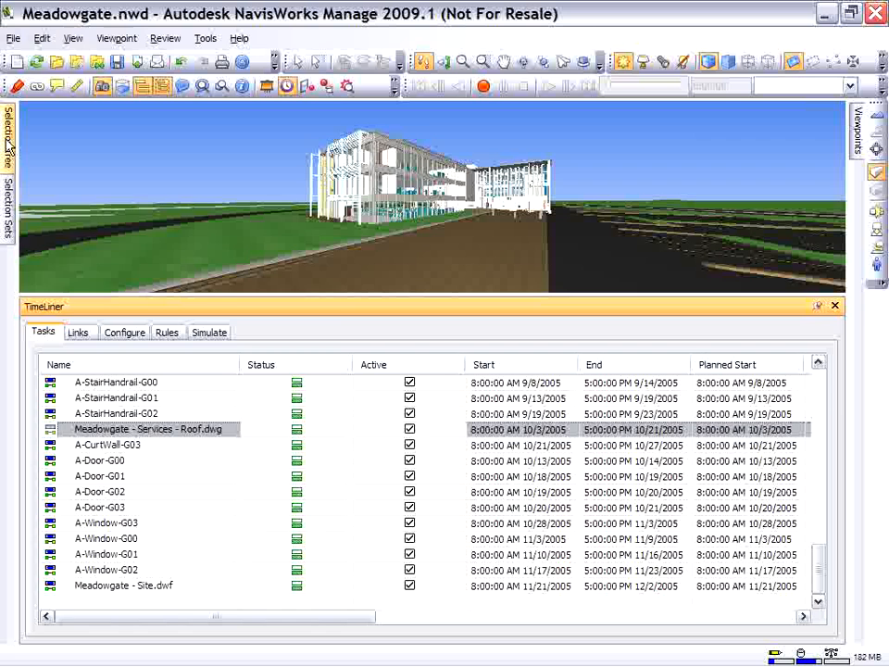
mouse_move(9, 149)
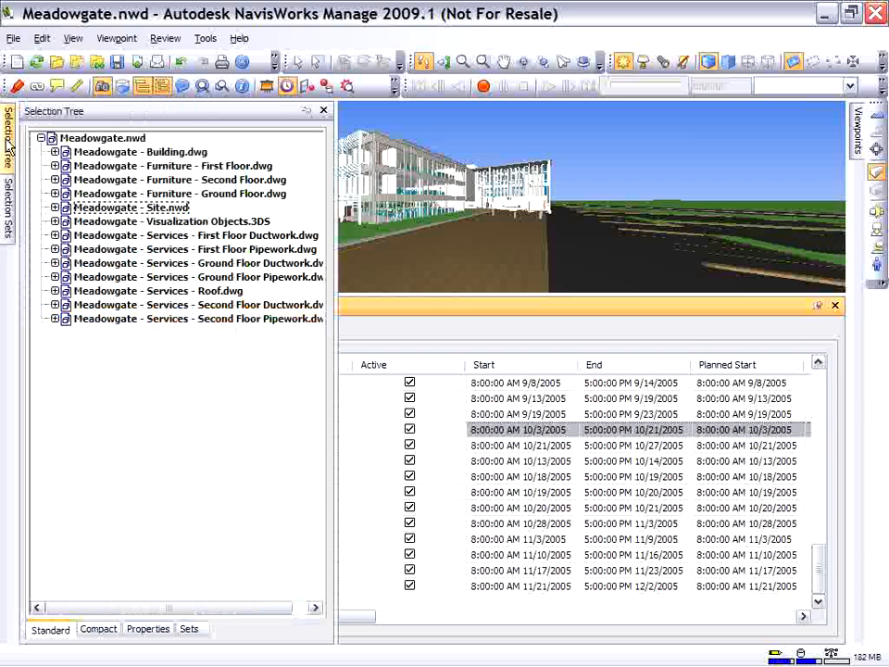
click(176, 290)
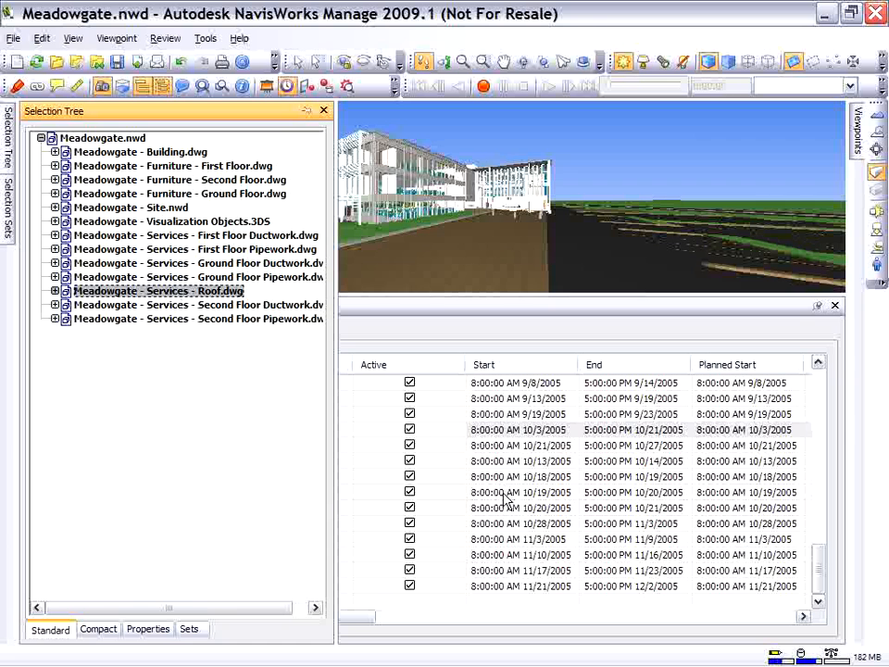
right_click(488, 430)
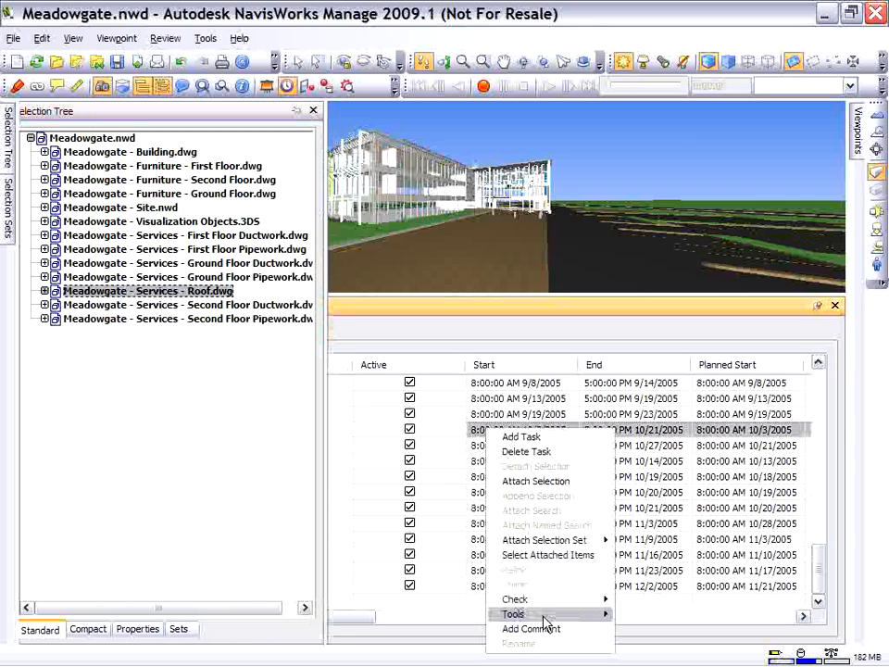
click(542, 481)
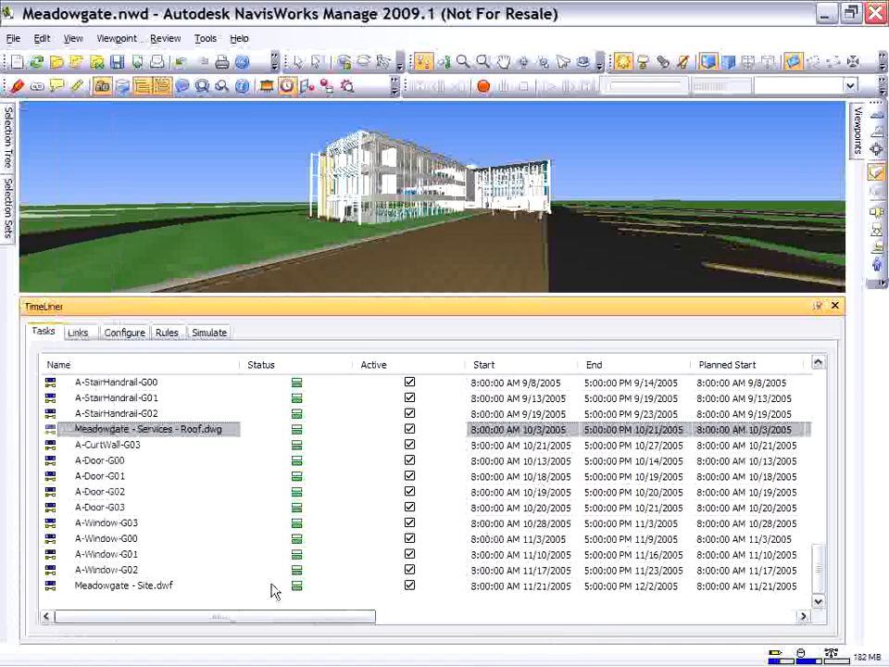
drag(316, 623, 298, 627)
drag(814, 567, 835, 363)
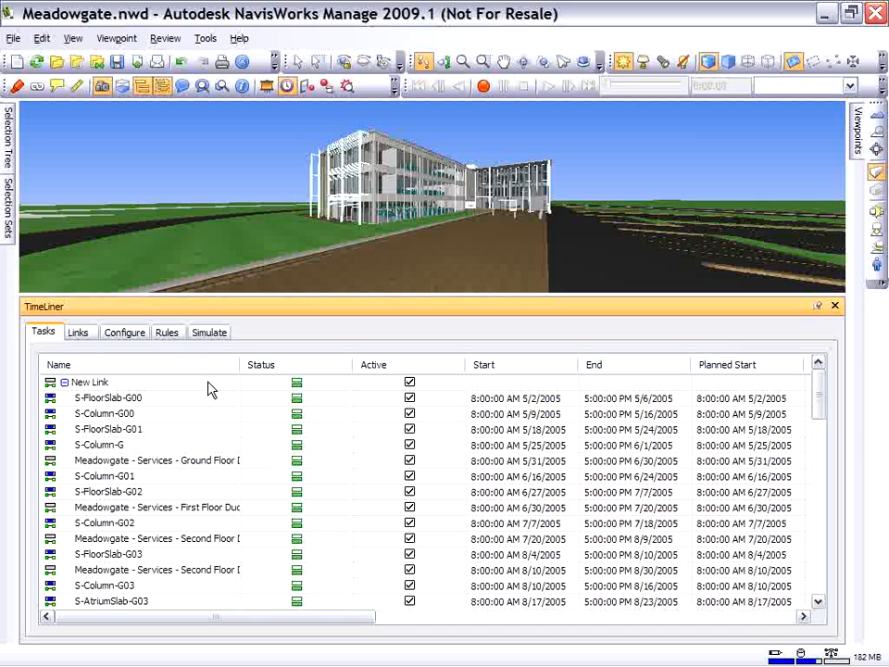
Check the TimeLiner task types and appearances, then play the Meadowgate construction simulation in an enlarged scene view.
click(135, 339)
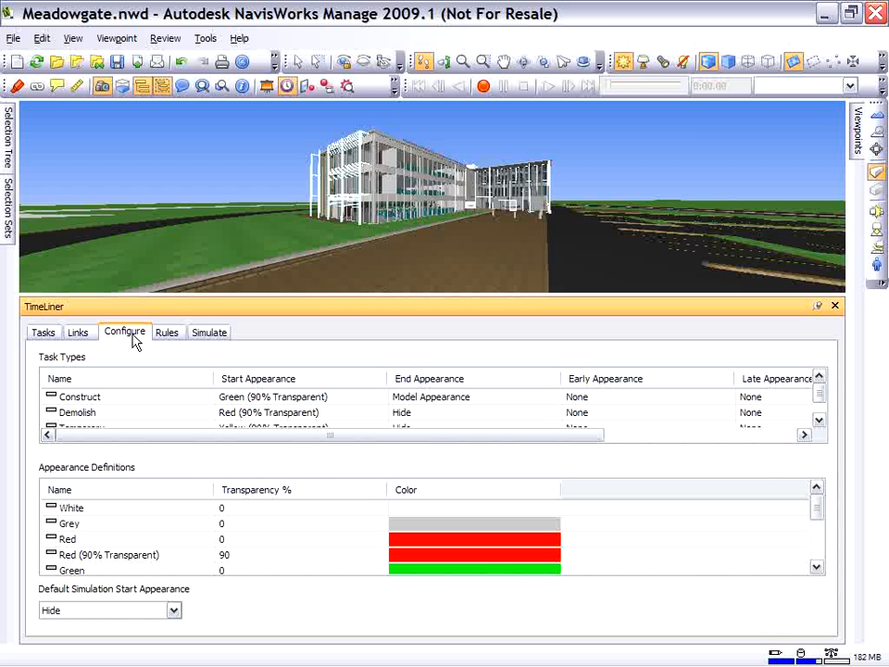
click(206, 335)
drag(422, 296, 441, 470)
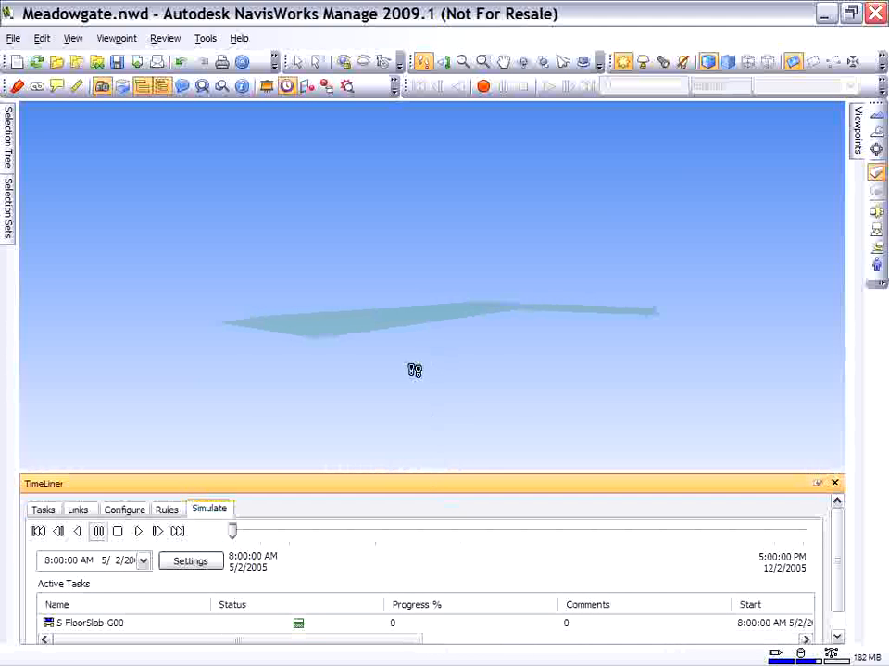
click(139, 532)
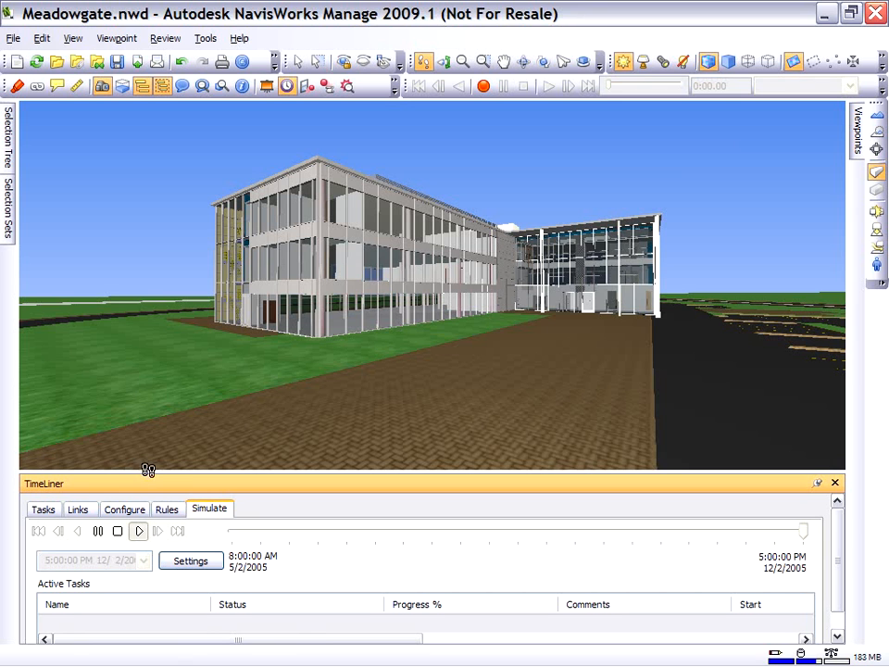
Enlarge the TimeLiner area, pause the simulation and scrub it to 8/28/2005 to examine that date's active tasks.
drag(147, 473, 150, 363)
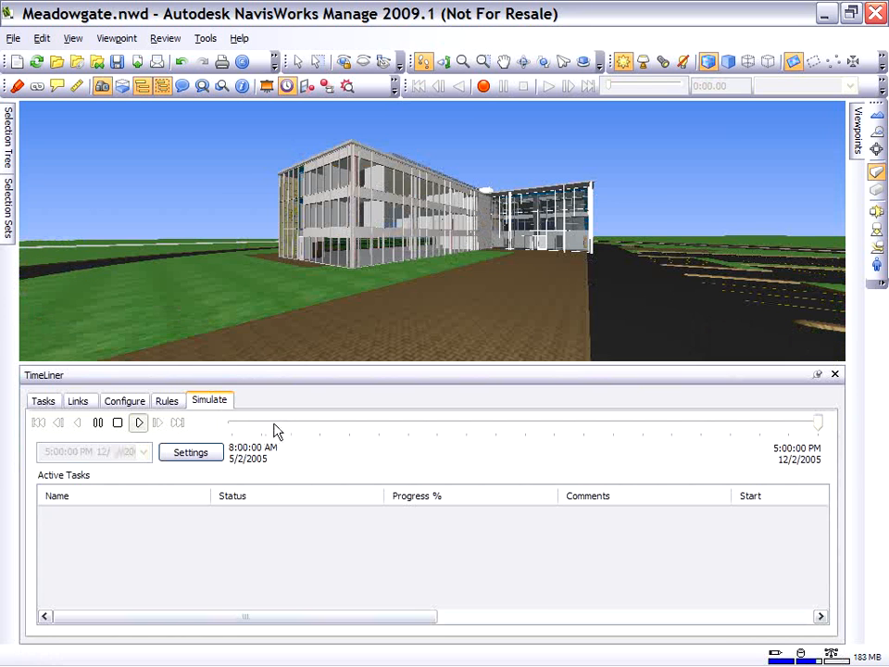
click(98, 424)
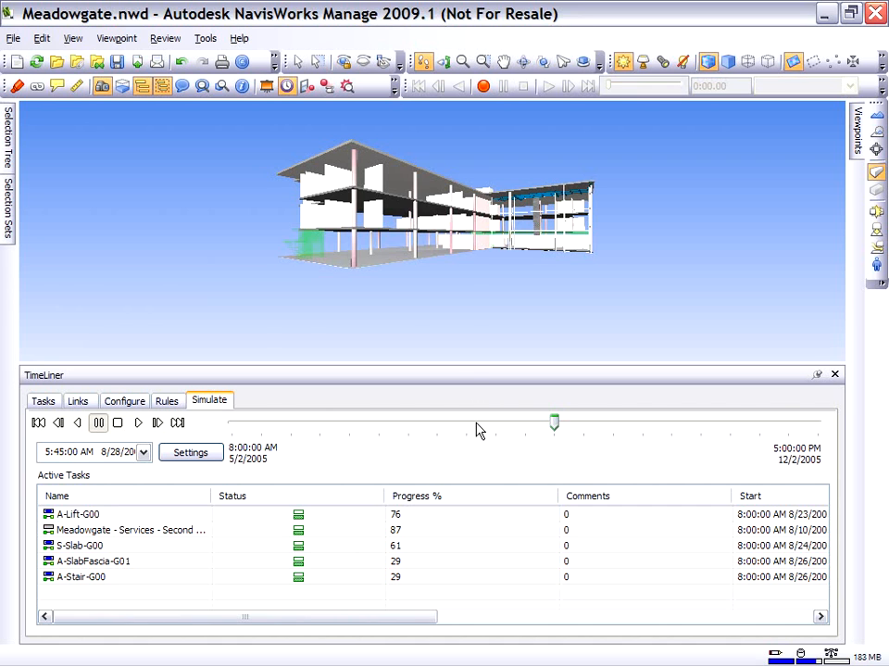
drag(82, 362, 75, 413)
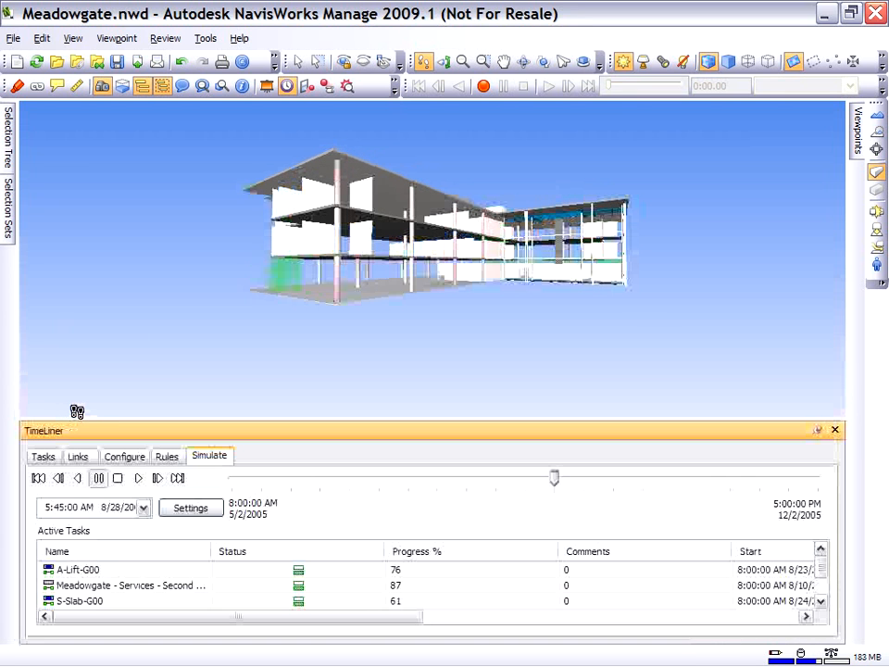
drag(95, 417, 98, 382)
Check the TimeLiner tasks for uncontained model items, and clear the resulting selection.
click(44, 415)
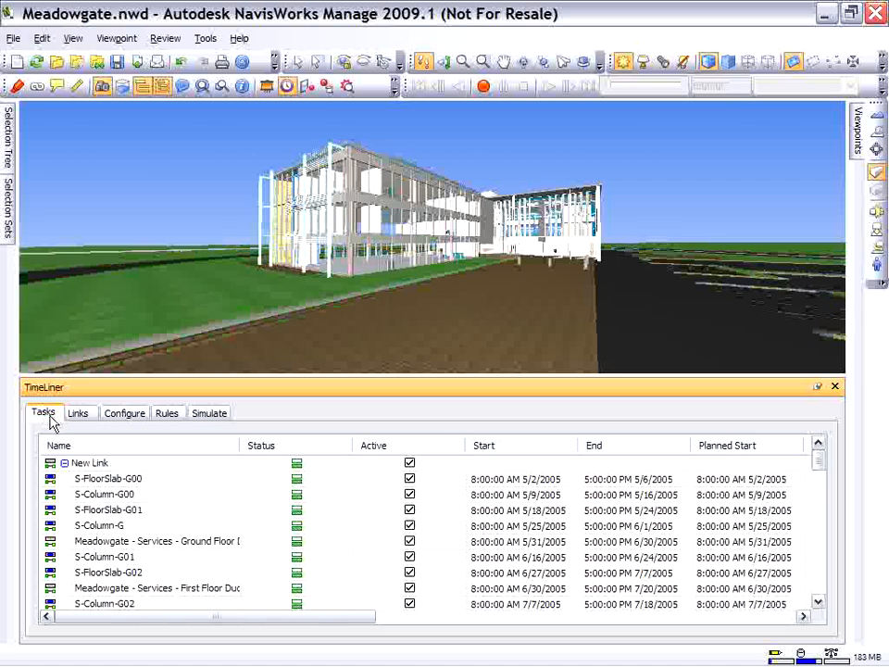
right_click(172, 480)
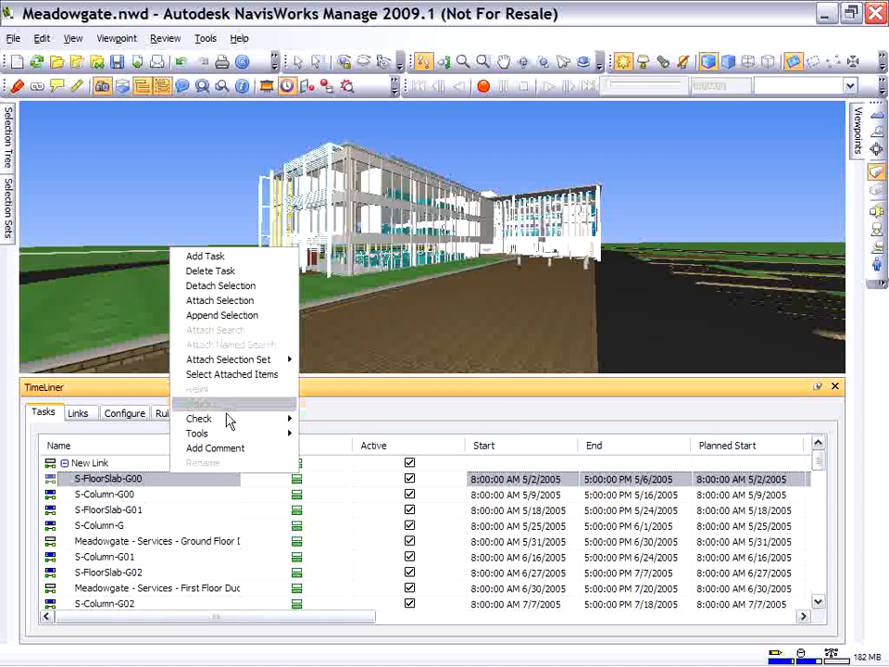
mouse_move(229, 424)
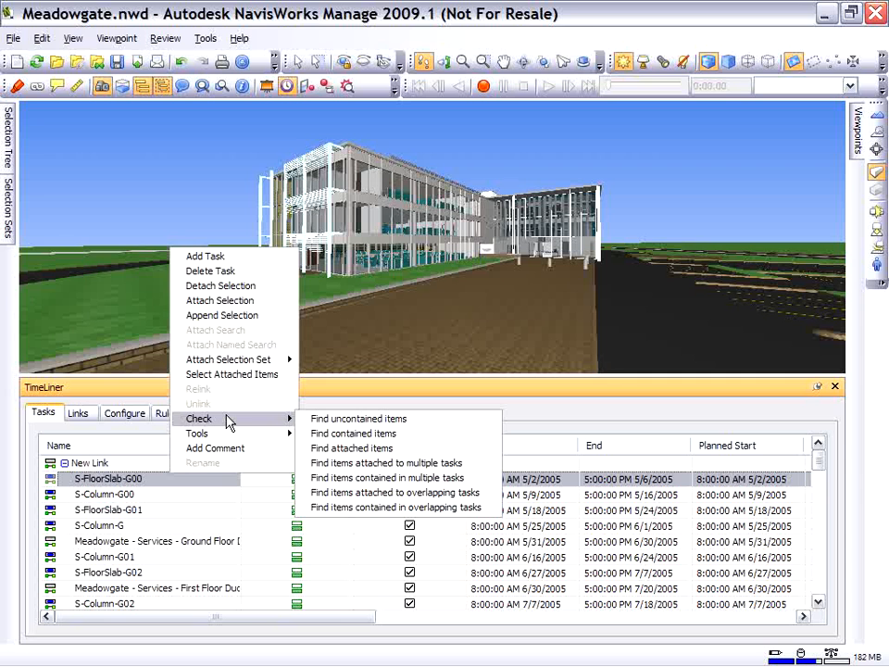
click(348, 422)
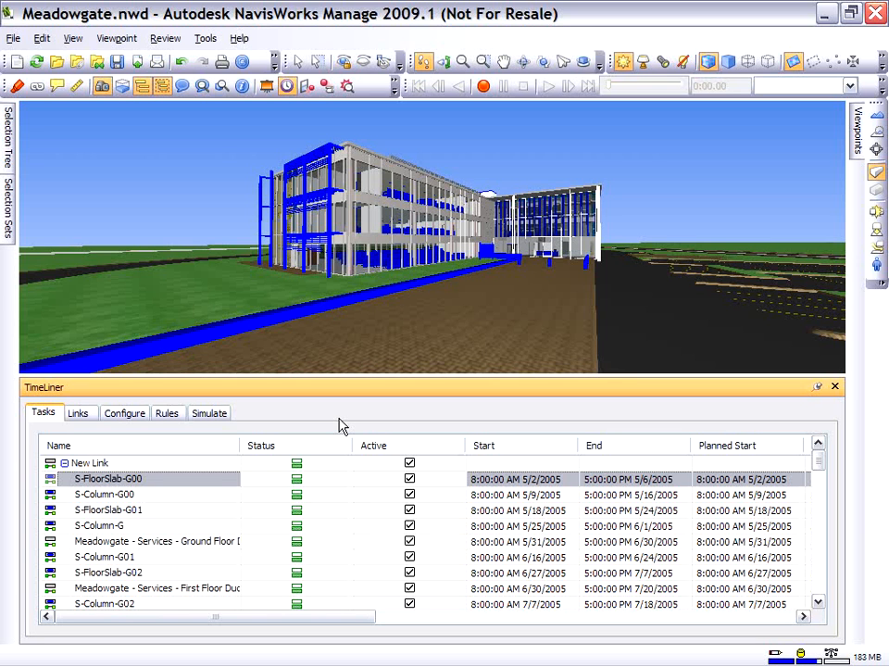
key(Escape)
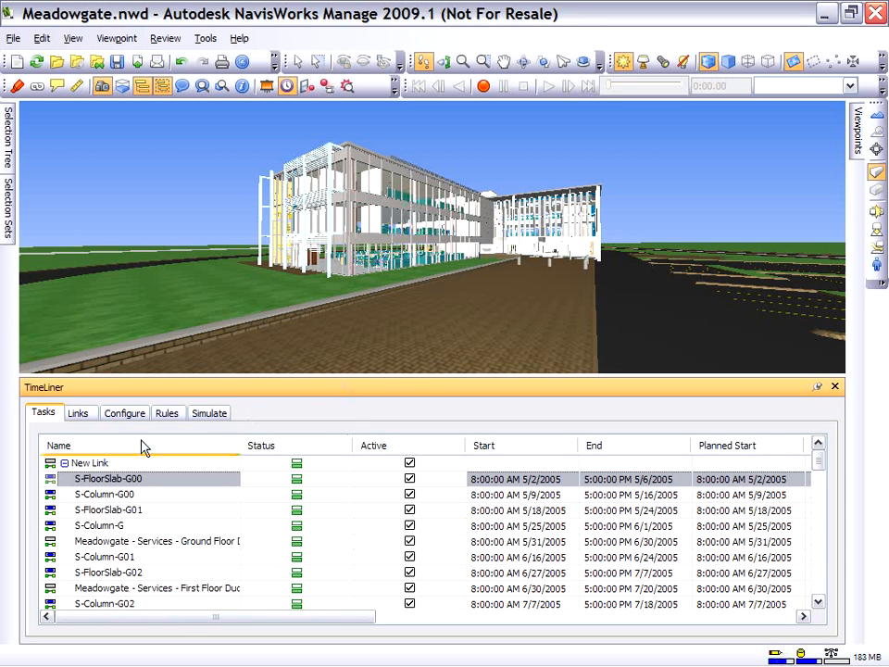
Review the rebuild and synchronize options of the Microsoft Project MPX link, and enlarge the scene view.
click(99, 511)
right_click(101, 510)
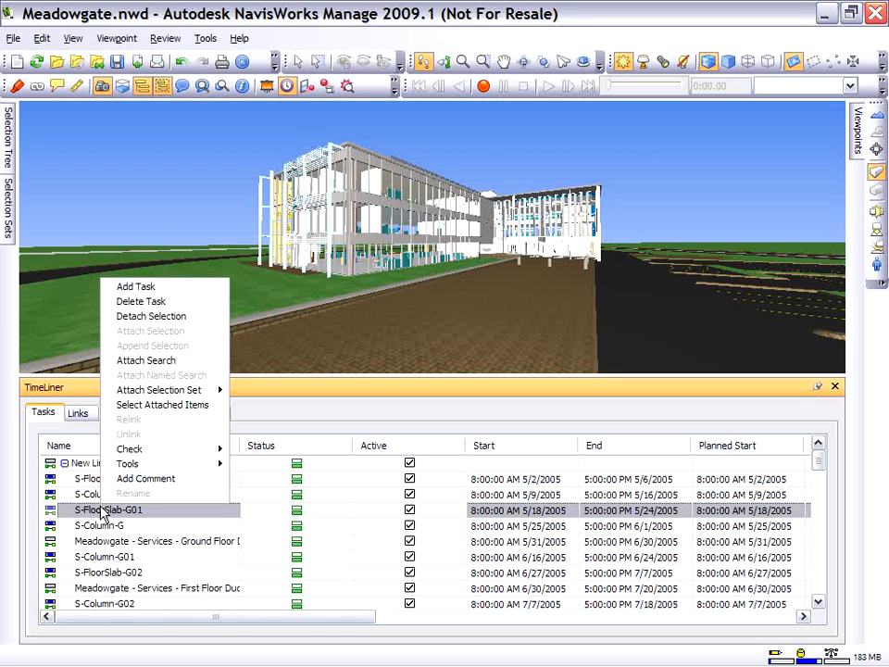
click(77, 414)
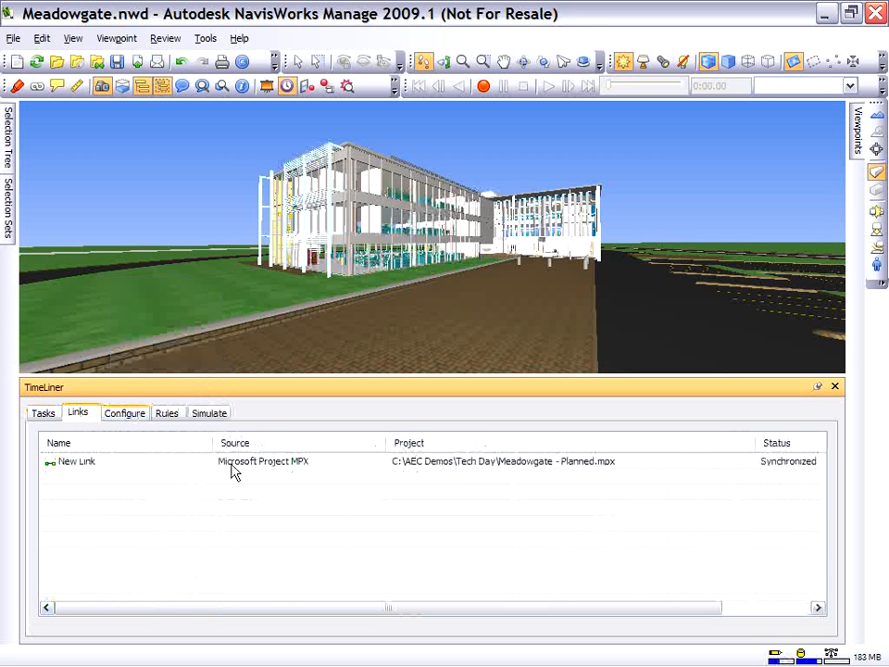
right_click(86, 470)
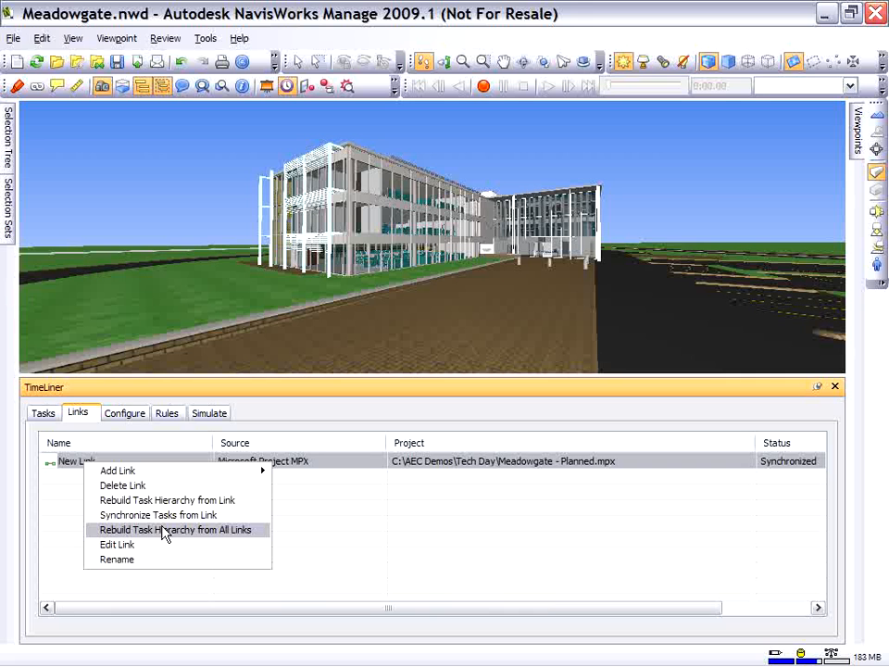
mouse_move(179, 481)
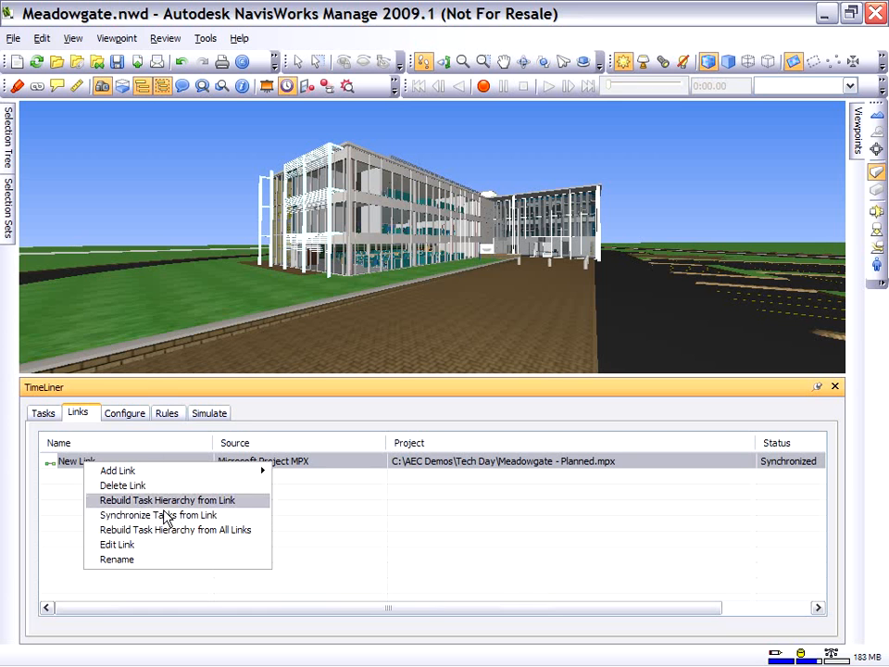
drag(151, 380, 162, 484)
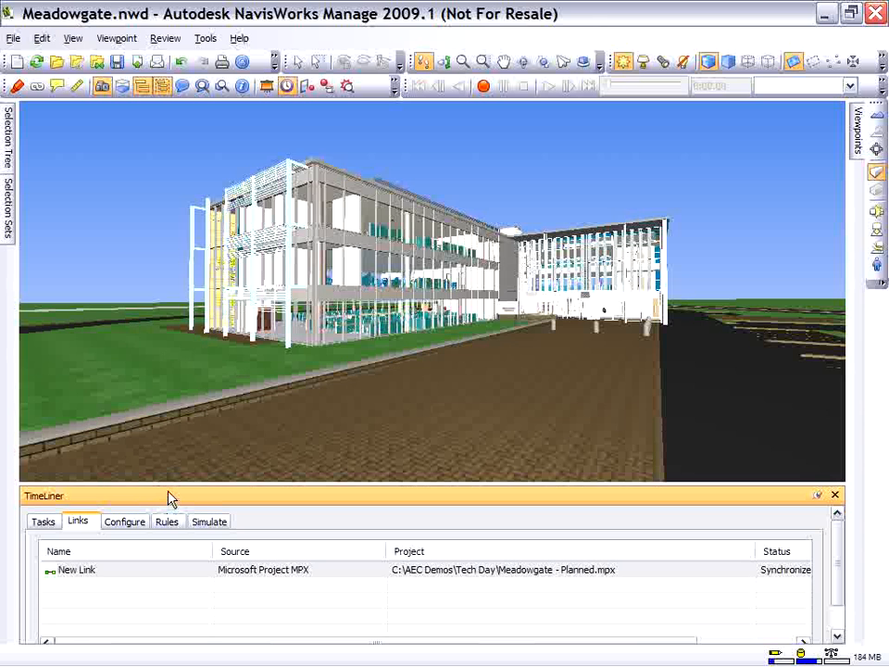